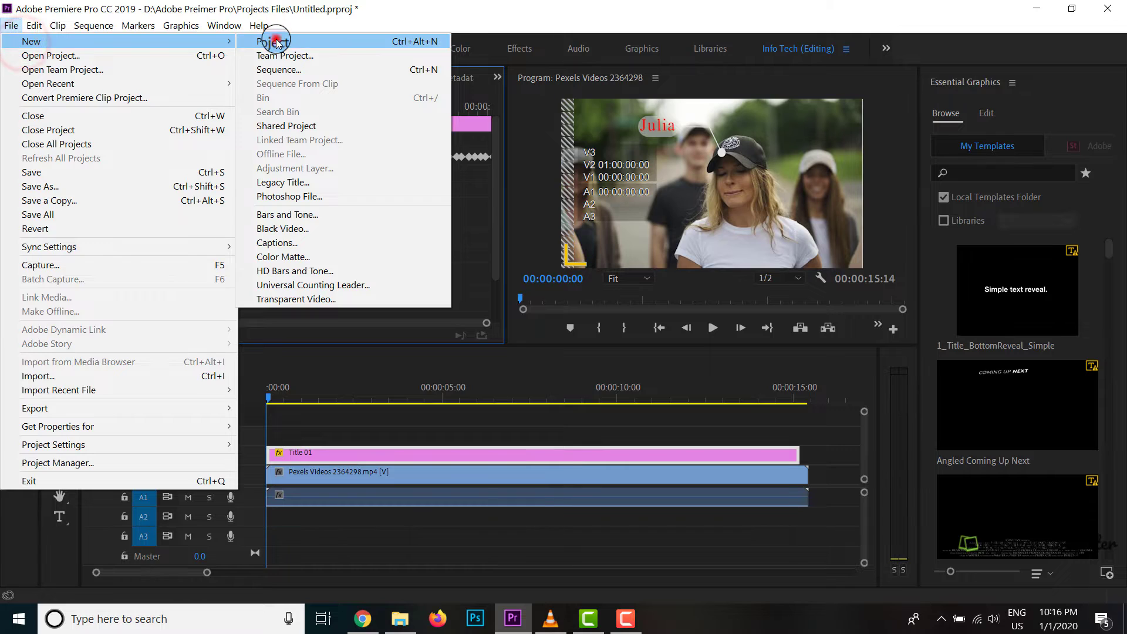
Step: Create a new project named Motion Tracking in D:\Adobe Preimer Pro\Projects Files
{"action": "left_click", "coordinate": [272, 41]}
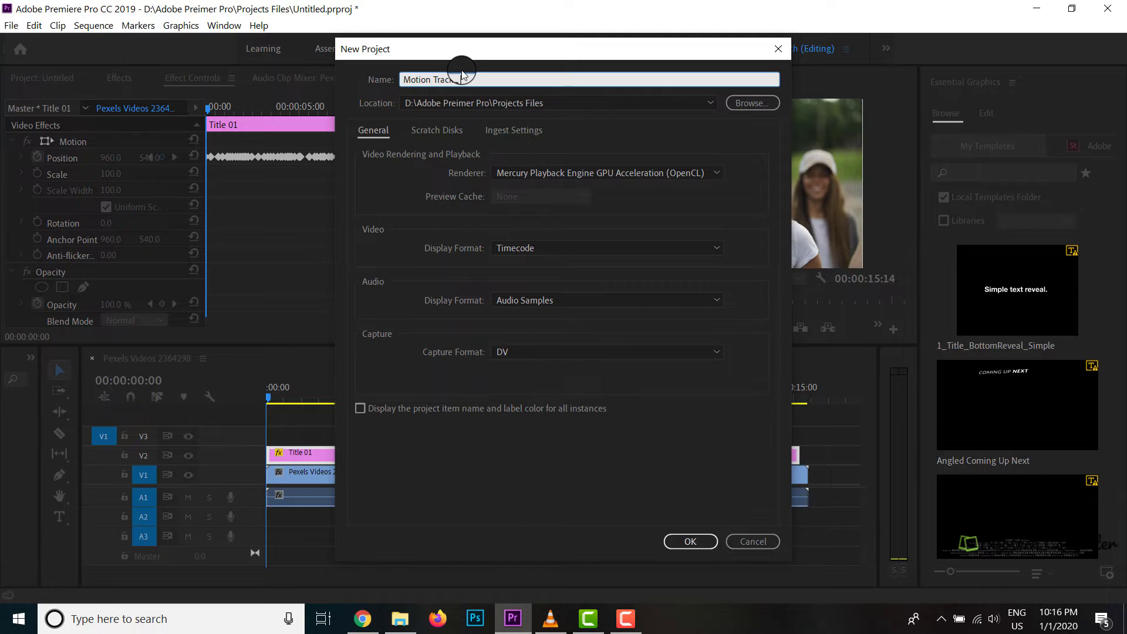
{"action": "left_click", "coordinate": [705, 543]}
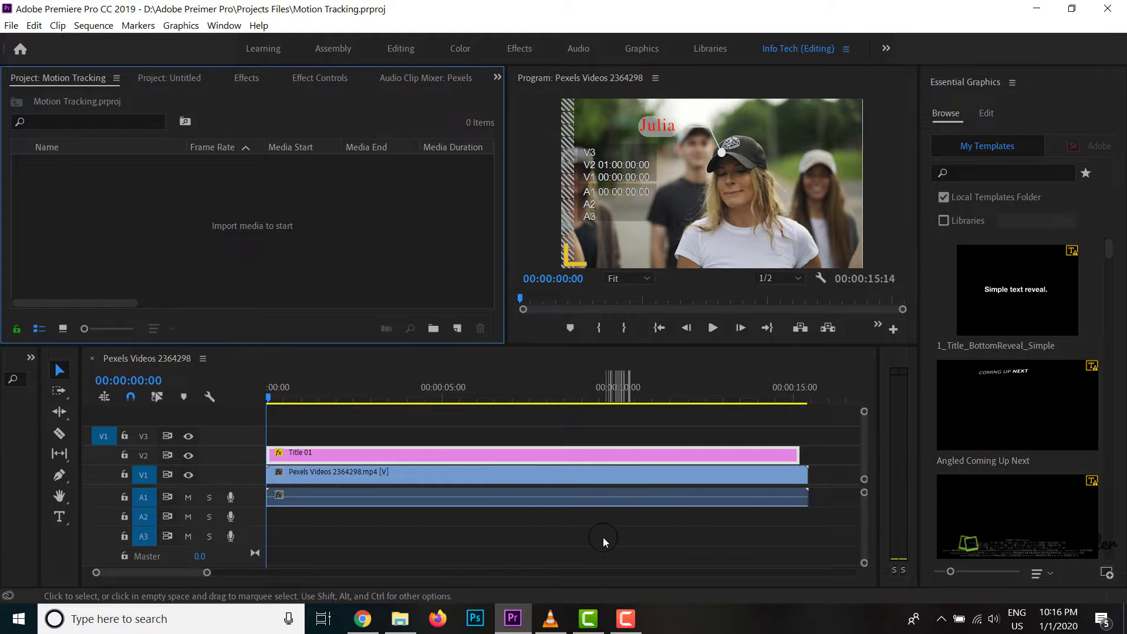
Step: Delete all clips from the old sequence's timeline and close the Untitled project's panel, returning to the Motion Tracking project
{"action": "left_click_drag", "start_coordinate": [604, 536], "coordinate": [481, 358]}
{"action": "key", "text": "Delete"}
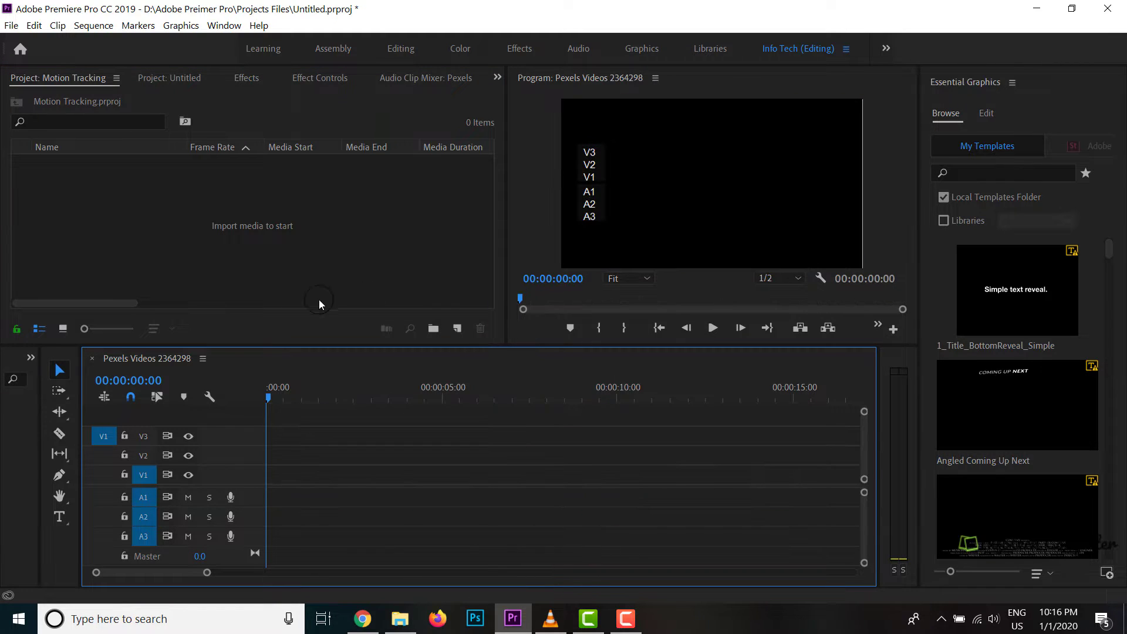
{"action": "left_click", "coordinate": [232, 247]}
{"action": "left_click", "coordinate": [149, 79]}
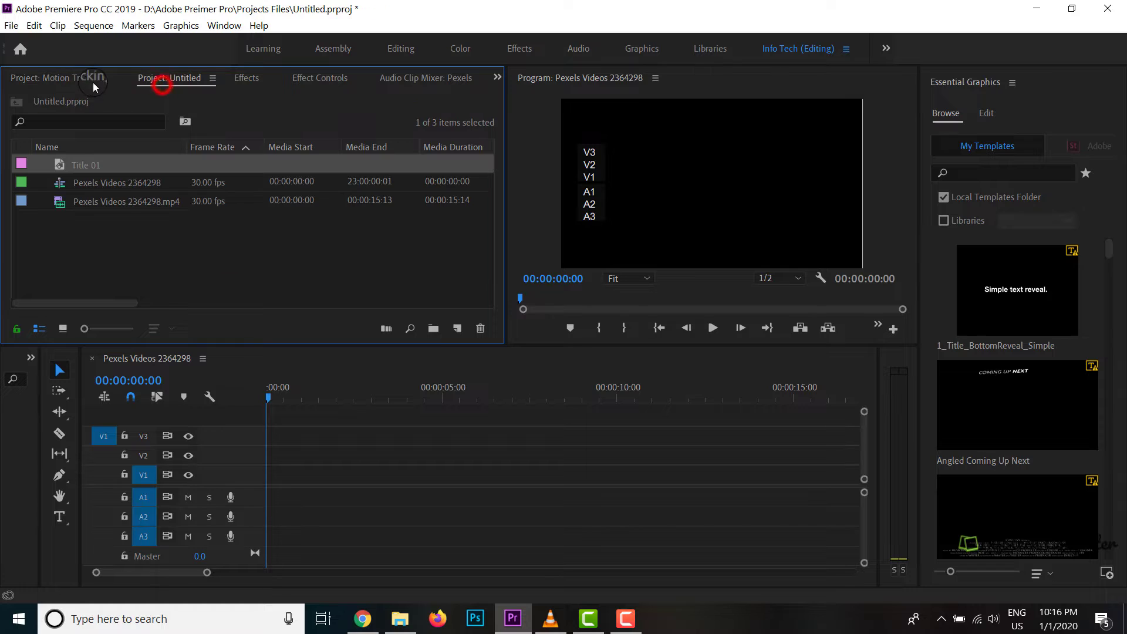
{"action": "left_click", "coordinate": [212, 78]}
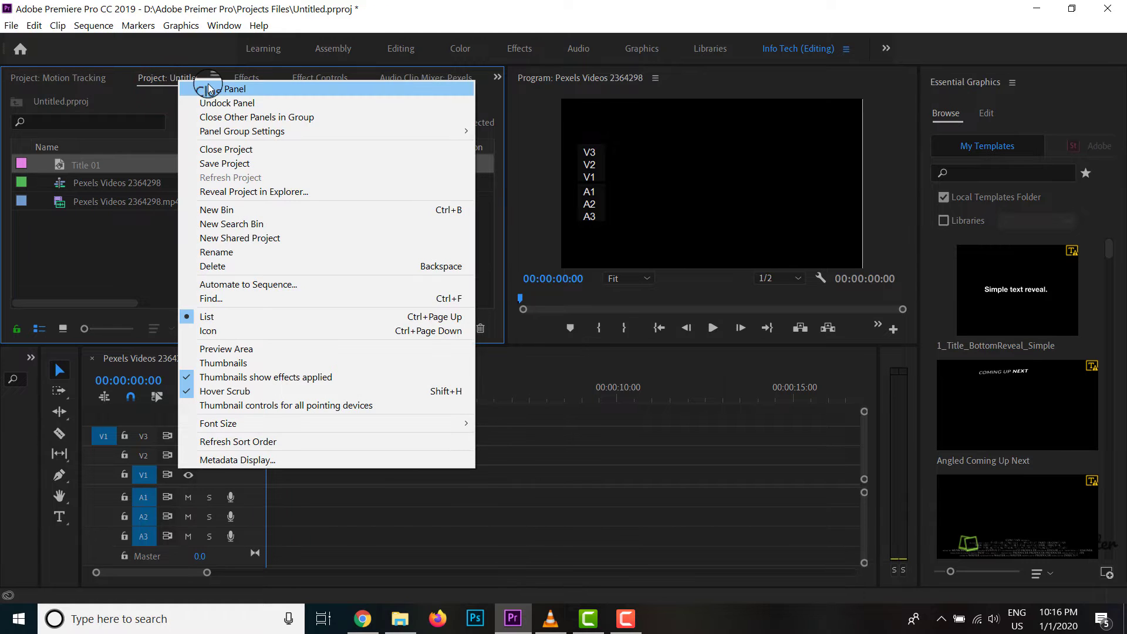
{"action": "left_click", "coordinate": [209, 88]}
{"action": "left_click", "coordinate": [75, 78]}
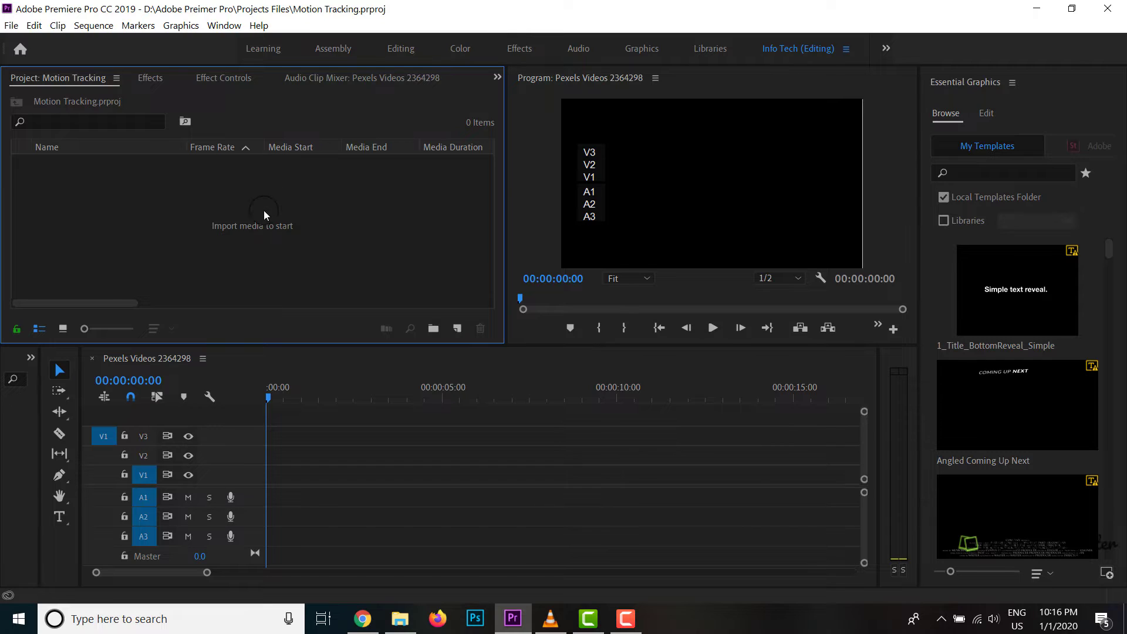
Step: Import Pexels Videos 2364298.mp4 from the footages folder and place it at the start of video track V1
{"action": "left_click", "coordinate": [239, 229]}
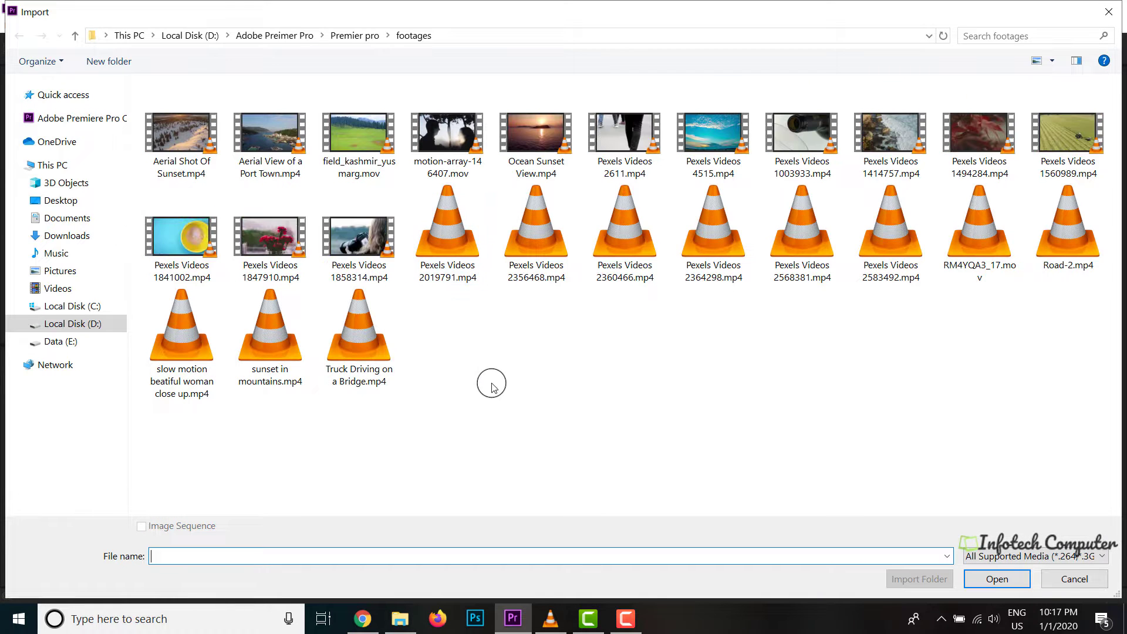
{"action": "left_click", "coordinate": [694, 267]}
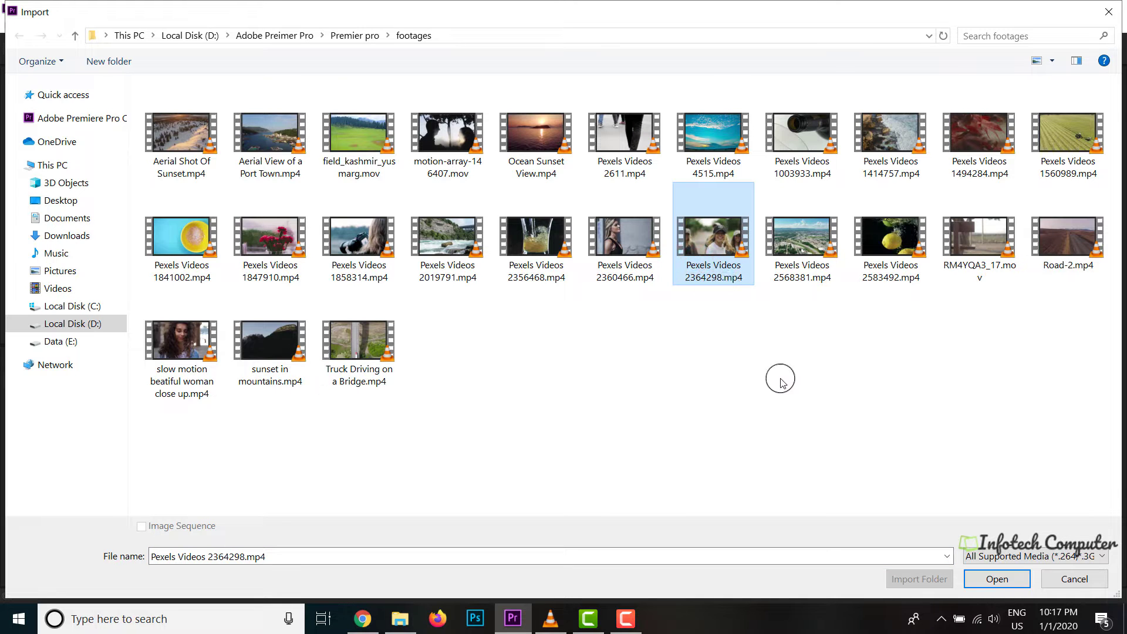
{"action": "left_click", "coordinate": [989, 580]}
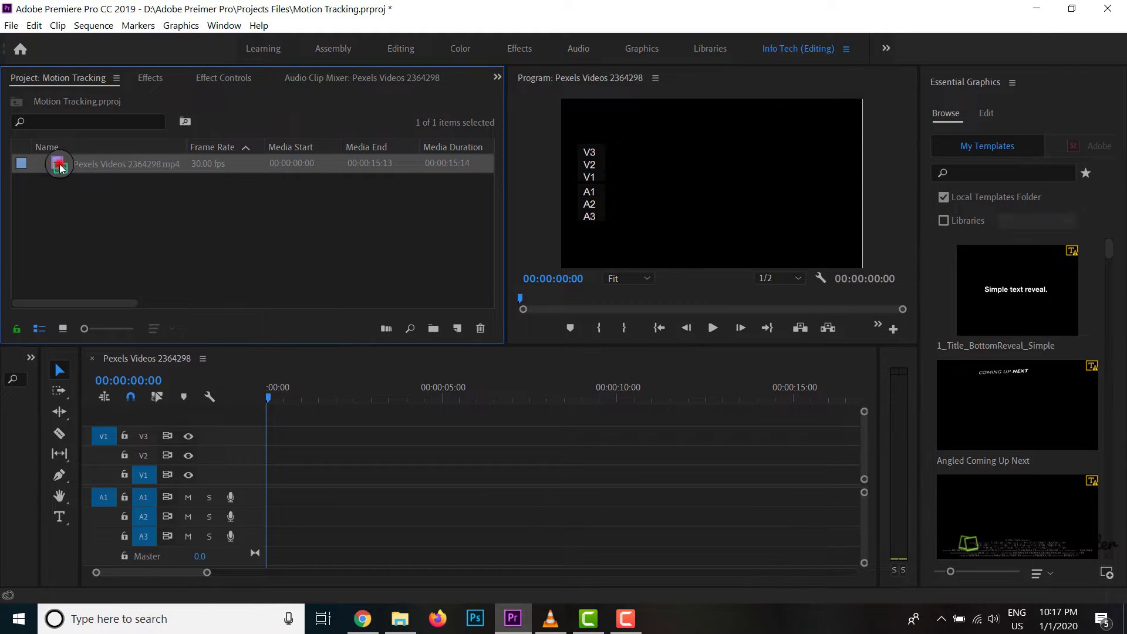
{"action": "left_click_drag", "start_coordinate": [60, 168], "coordinate": [267, 477]}
Step: Preview the clip's motion and examine the front woman's cap logo on the first frame at 75% and 100% magnification
{"action": "key", "text": "space"}
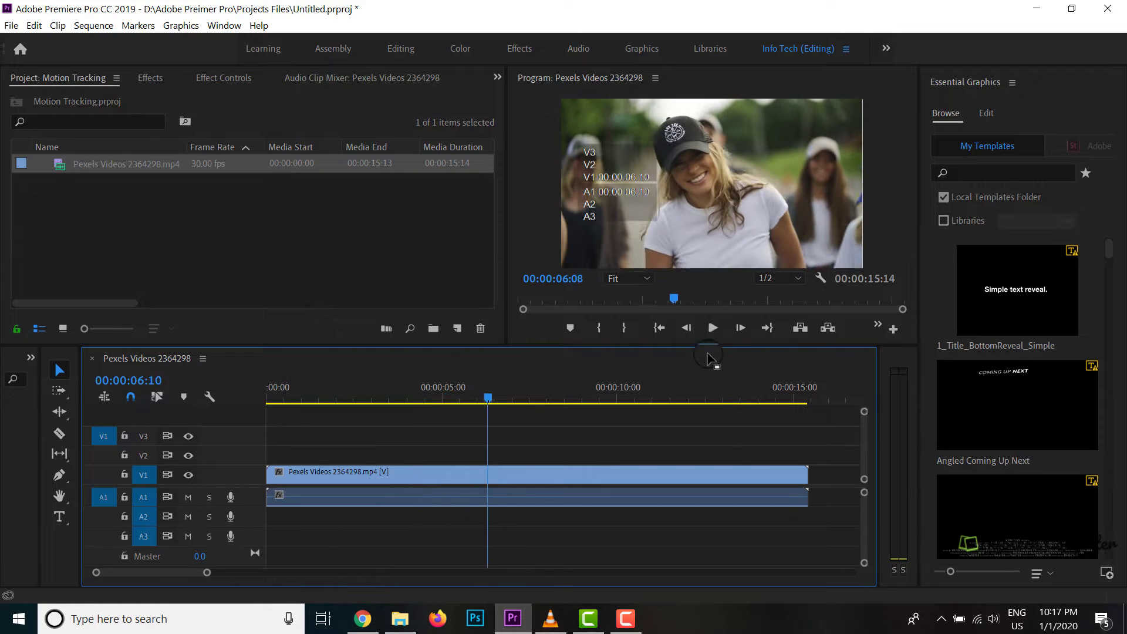
{"action": "left_click_drag", "start_coordinate": [492, 395], "coordinate": [270, 418]}
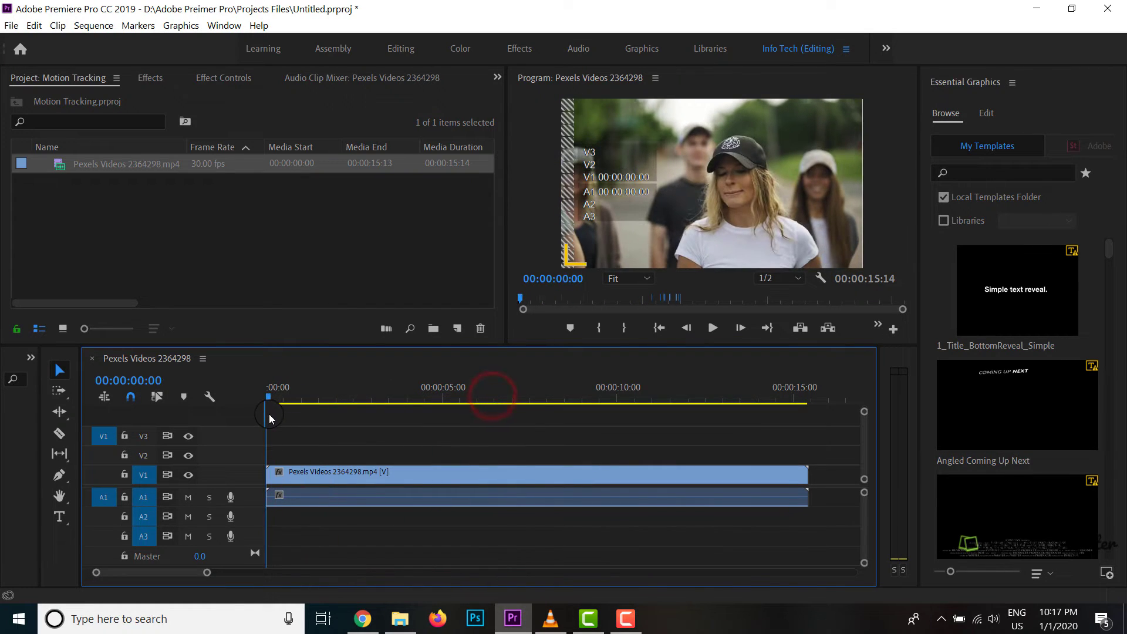
{"action": "left_click", "coordinate": [637, 278]}
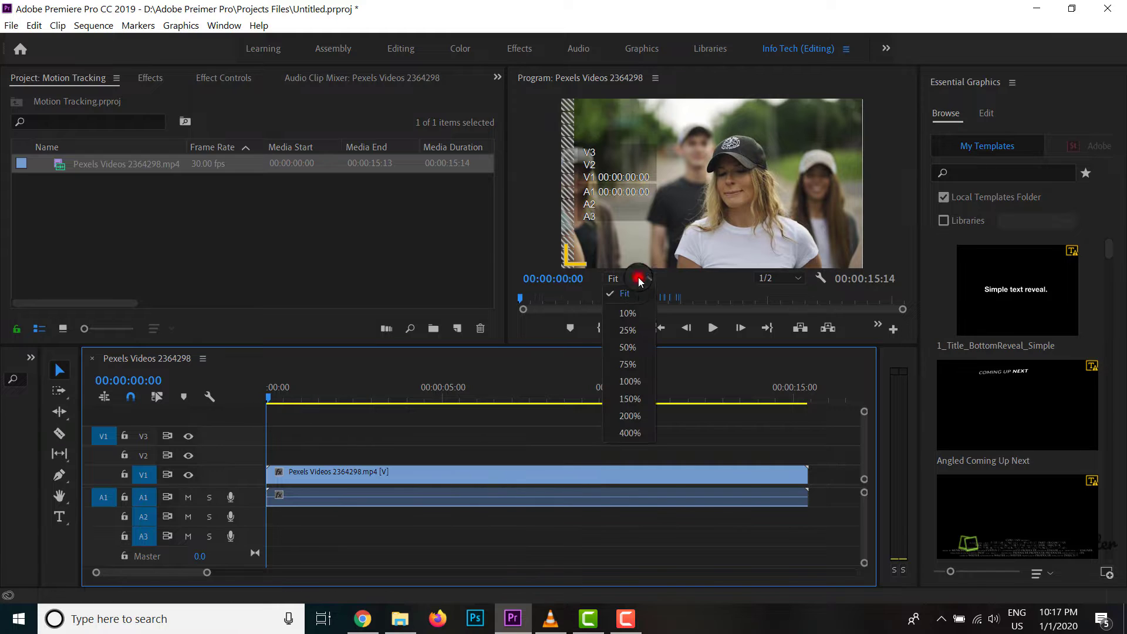
{"action": "left_click", "coordinate": [632, 364]}
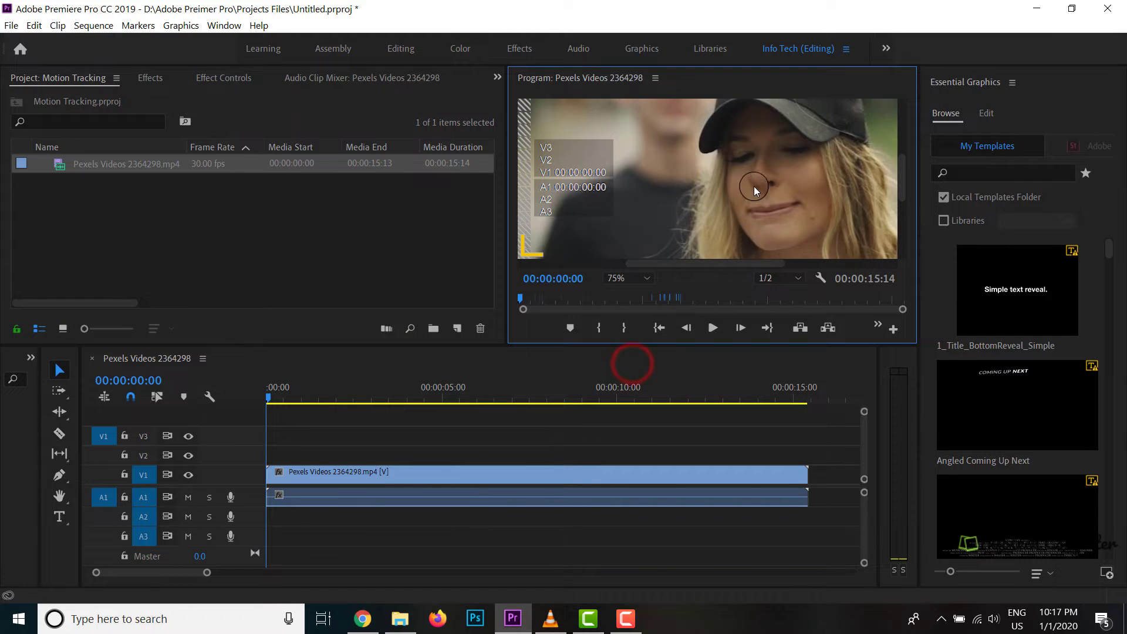
{"action": "left_click_drag", "start_coordinate": [738, 261], "coordinate": [782, 262]}
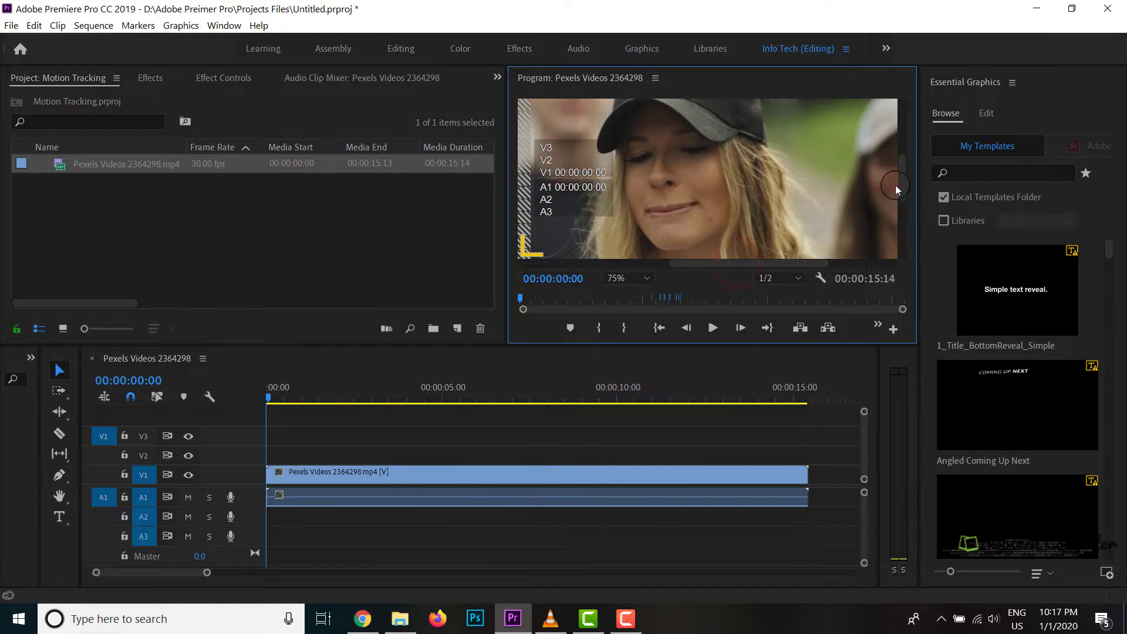
{"action": "left_click_drag", "start_coordinate": [902, 176], "coordinate": [909, 166]}
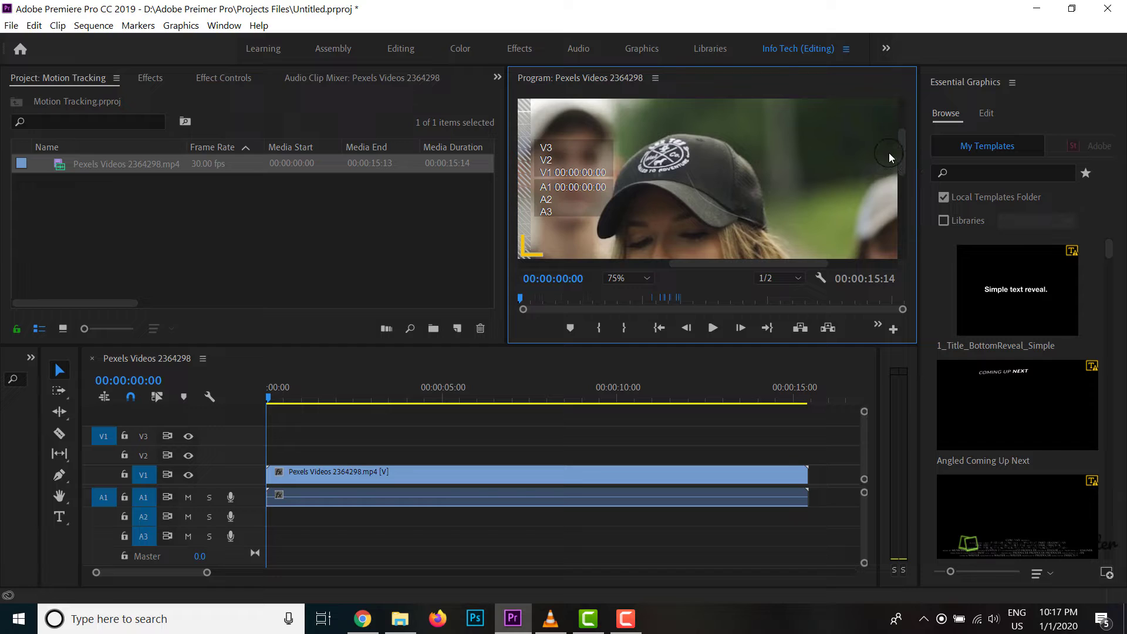
{"action": "left_click", "coordinate": [701, 270]}
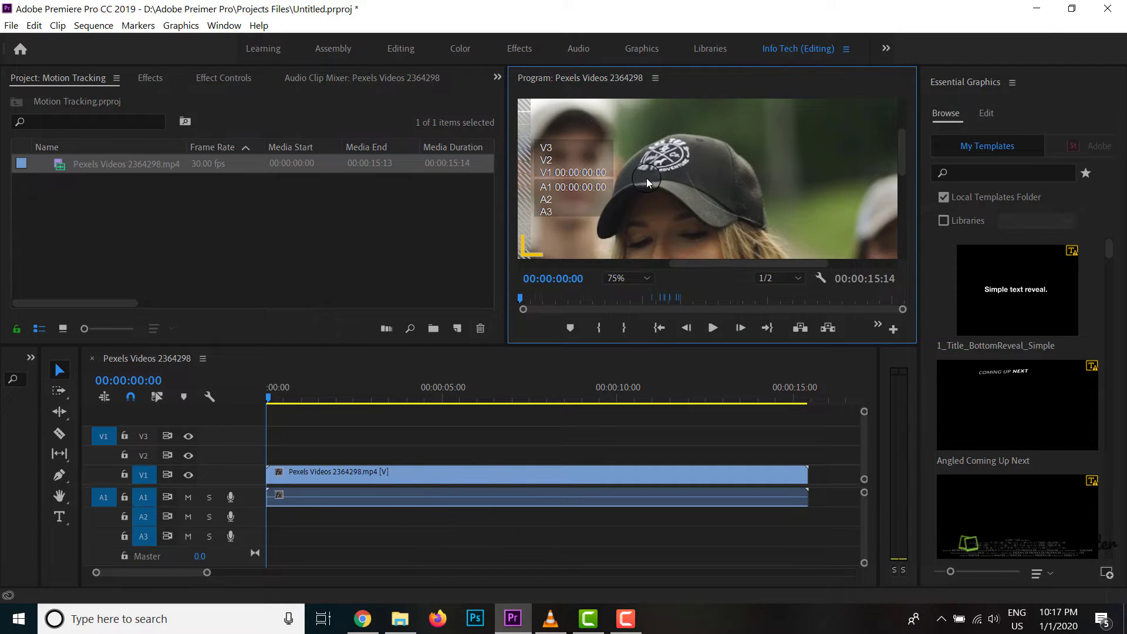
{"action": "left_click", "coordinate": [647, 278]}
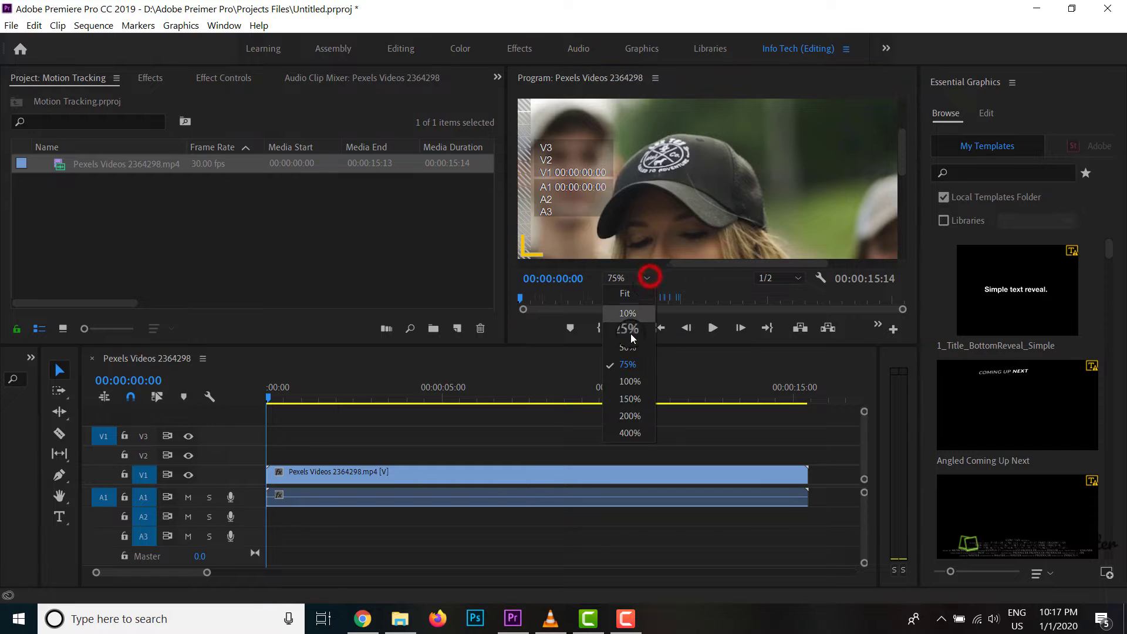
{"action": "left_click", "coordinate": [629, 382]}
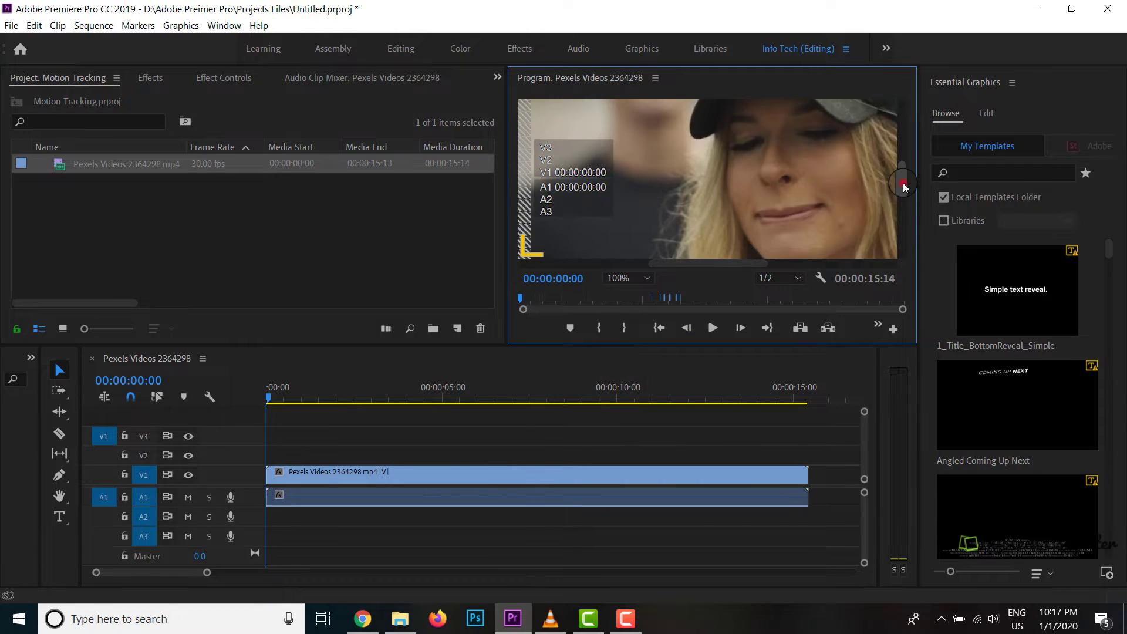
{"action": "left_click_drag", "start_coordinate": [902, 183], "coordinate": [911, 156]}
{"action": "left_click_drag", "start_coordinate": [741, 263], "coordinate": [764, 265]}
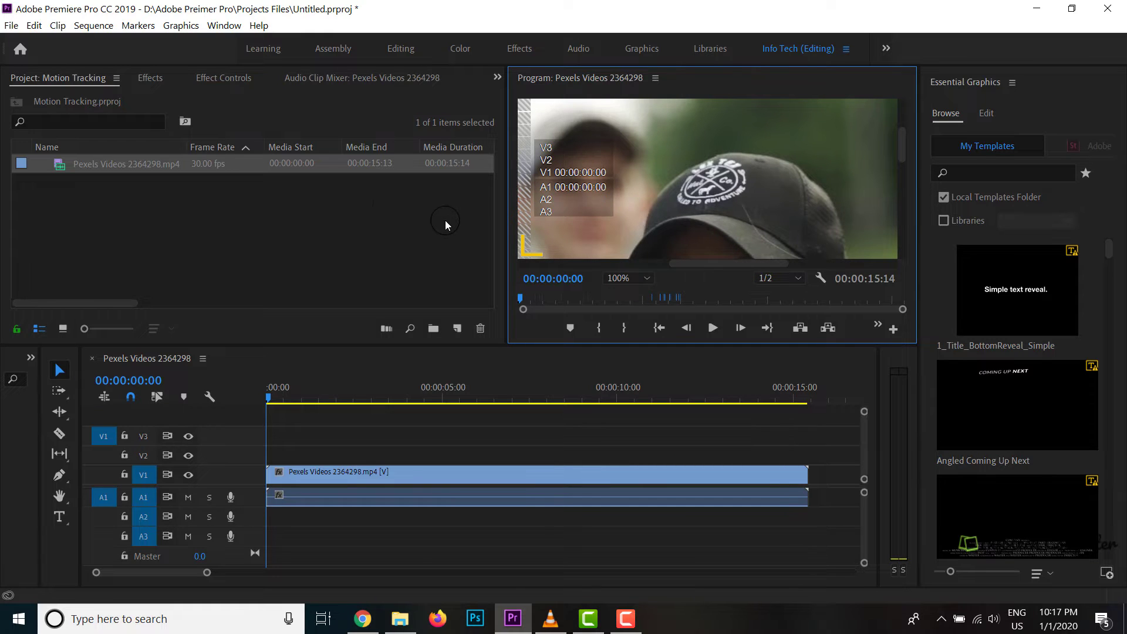
Step: Create a new legacy title with 1920 x 1080 video settings, 30.00 fps and square pixels
{"action": "left_click", "coordinate": [16, 30]}
{"action": "left_click", "coordinate": [18, 41]}
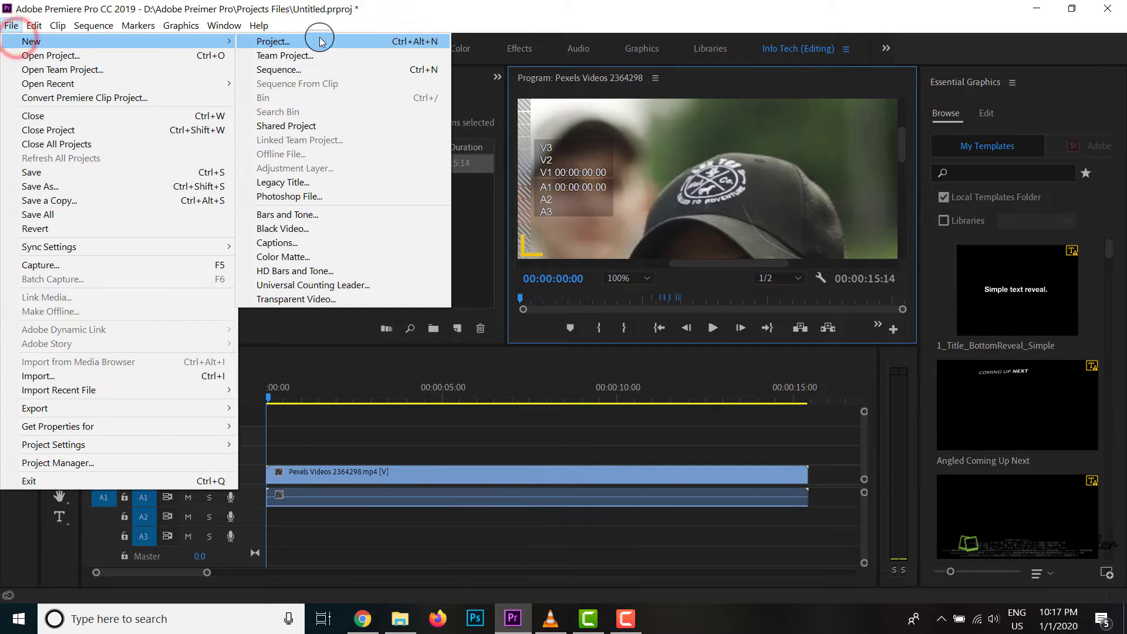
{"action": "left_click", "coordinate": [326, 182]}
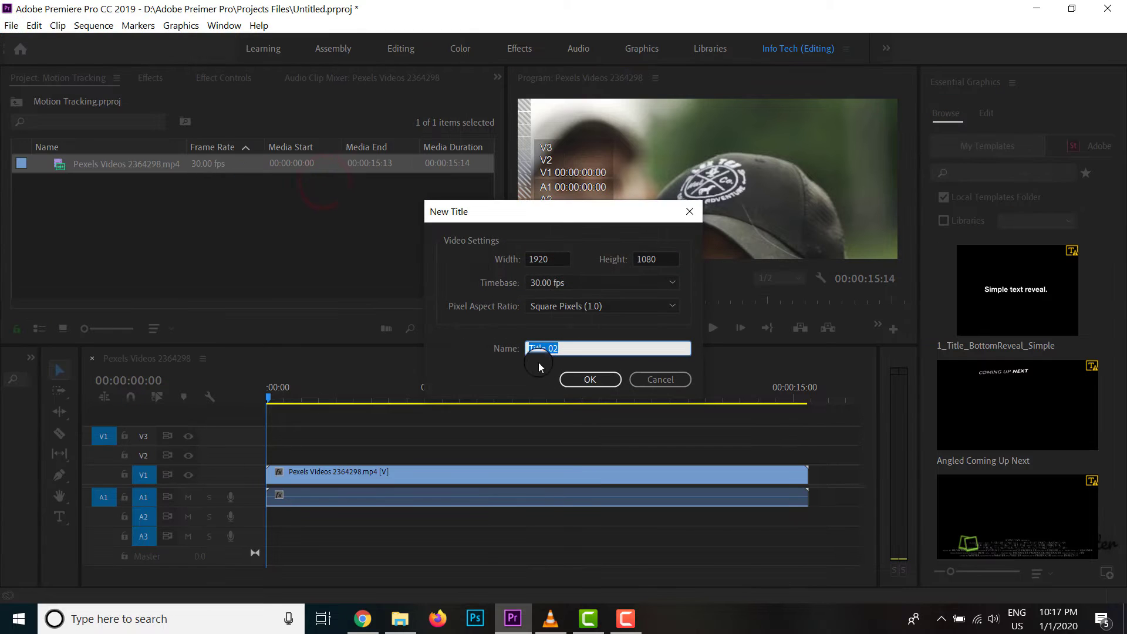
{"action": "left_click", "coordinate": [574, 379]}
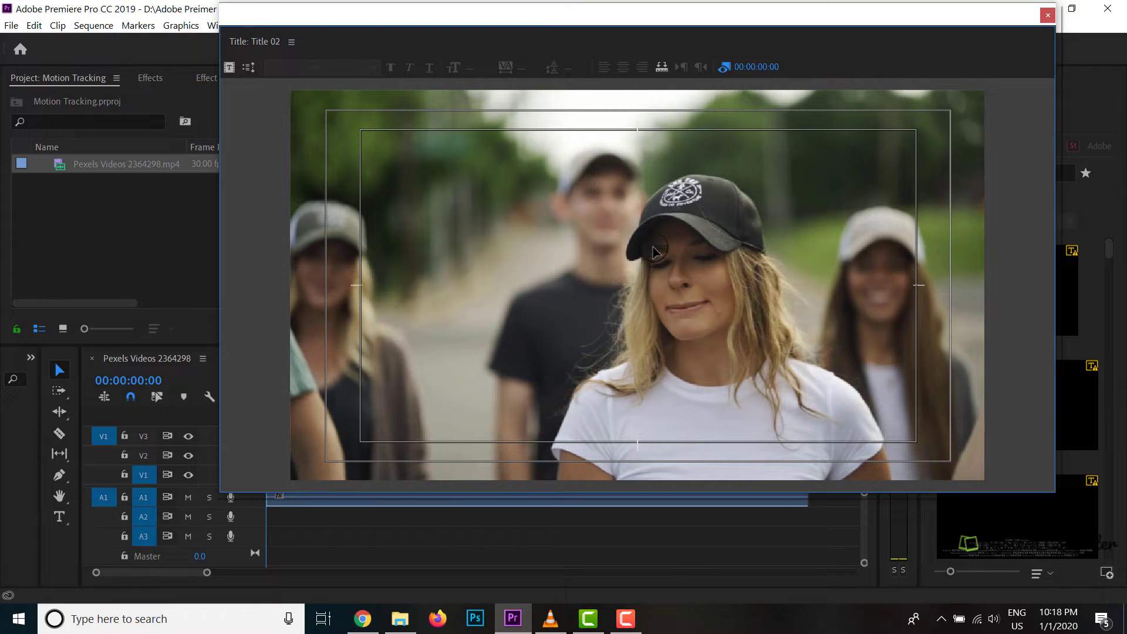
Step: Show the tools and properties in the title window, and enlarge the window for editing
{"action": "left_click", "coordinate": [290, 42]}
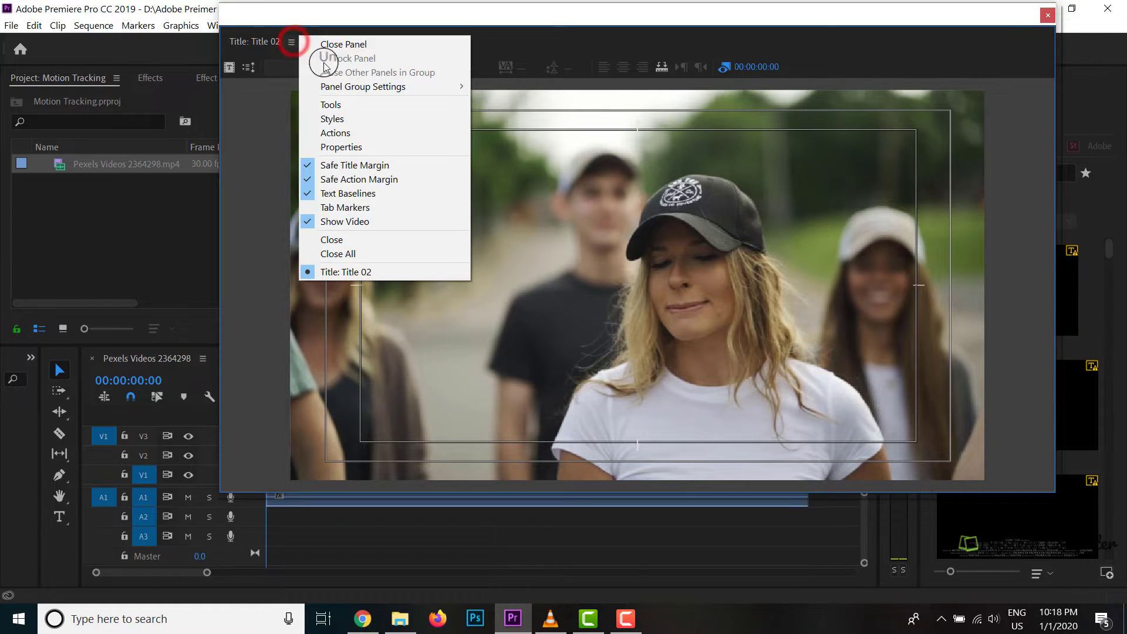
{"action": "left_click", "coordinate": [312, 101]}
{"action": "left_click", "coordinate": [344, 42]}
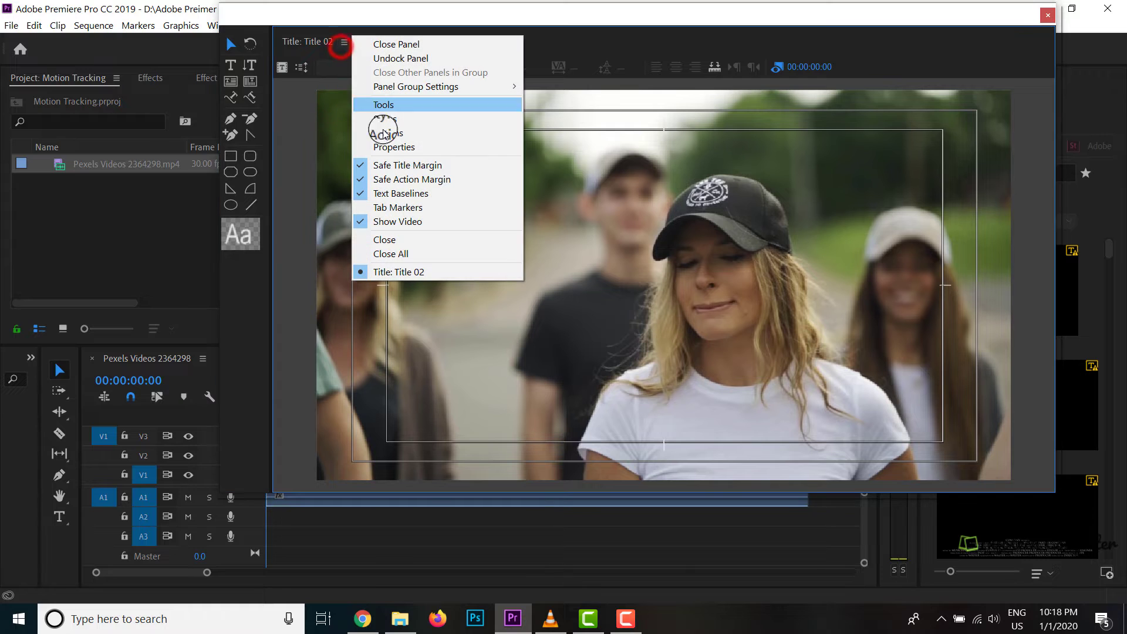
{"action": "left_click", "coordinate": [394, 149]}
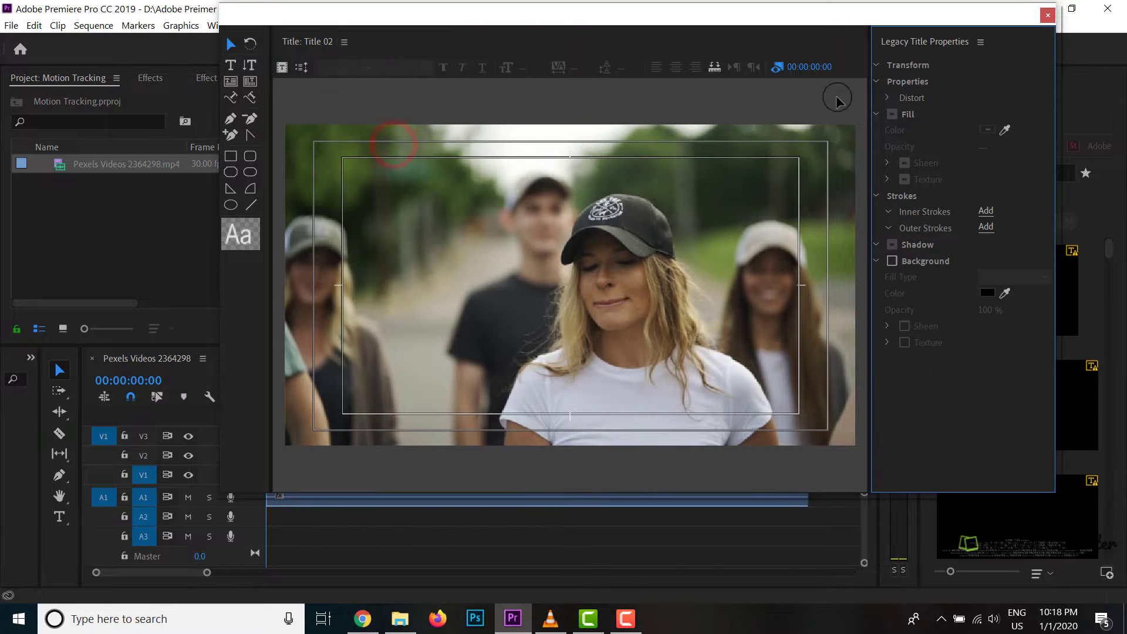
{"action": "left_click_drag", "start_coordinate": [792, 23], "coordinate": [641, 20]}
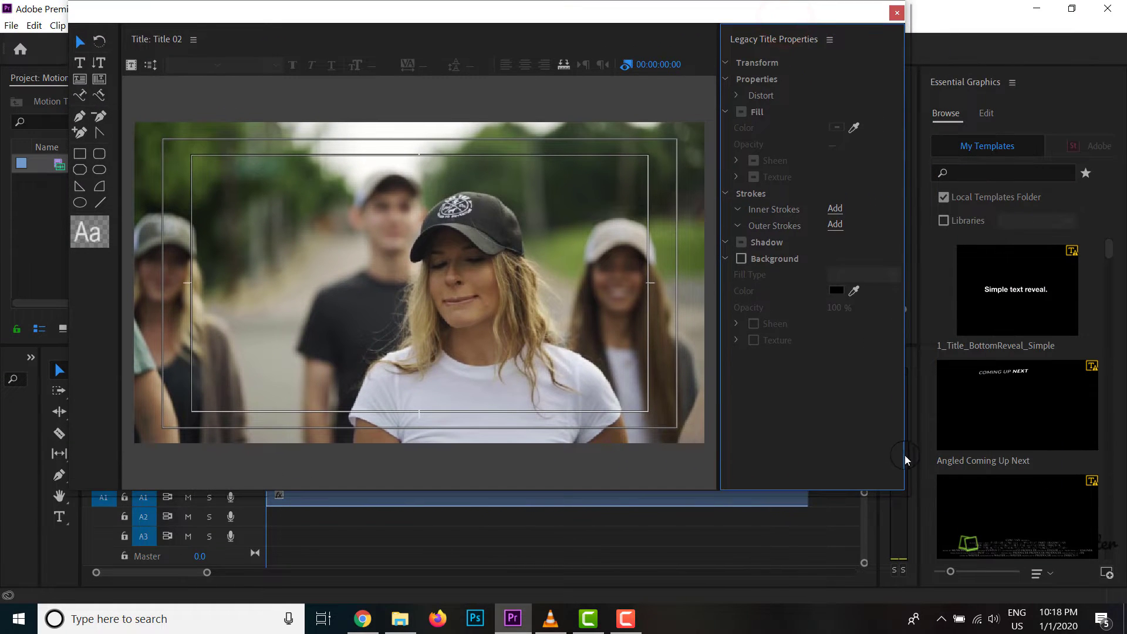
{"action": "left_click_drag", "start_coordinate": [899, 492], "coordinate": [970, 568]}
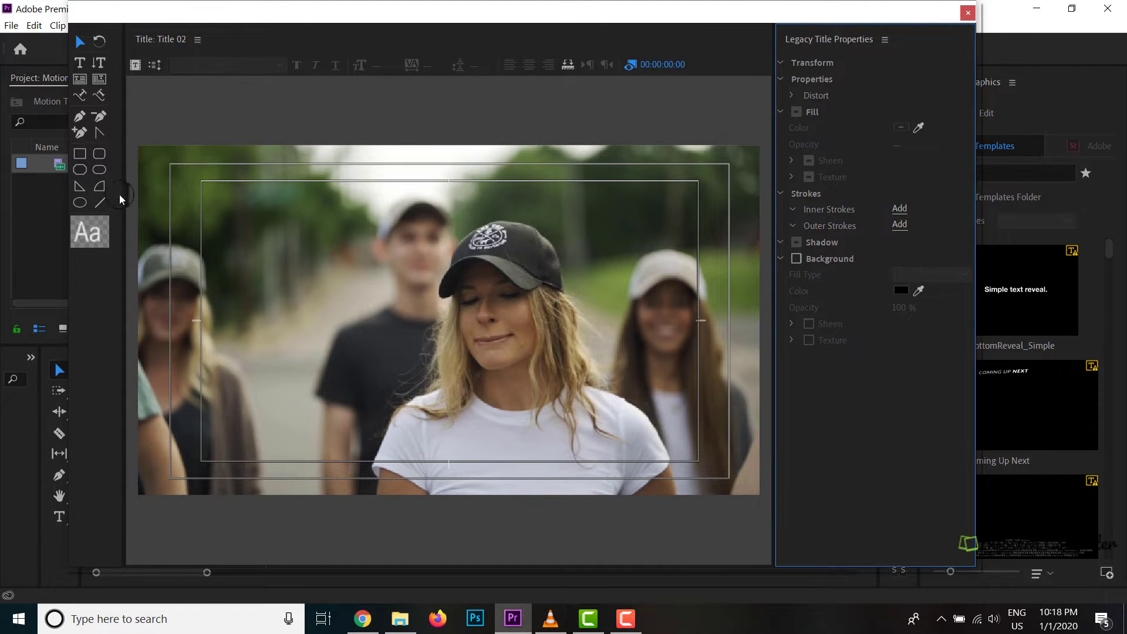
Step: Draw a rounded corner rectangle about 351 wide and 152 high in the upper part of the frame, beside the front woman's cap
{"action": "left_click", "coordinate": [101, 157]}
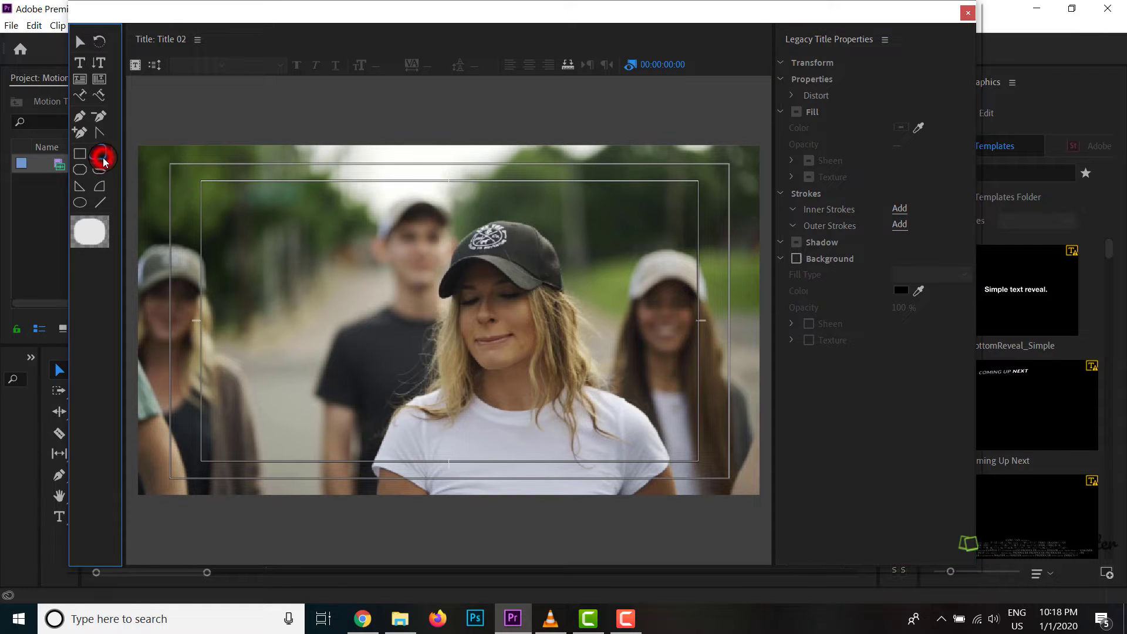
{"action": "left_click_drag", "start_coordinate": [267, 214], "coordinate": [351, 208]}
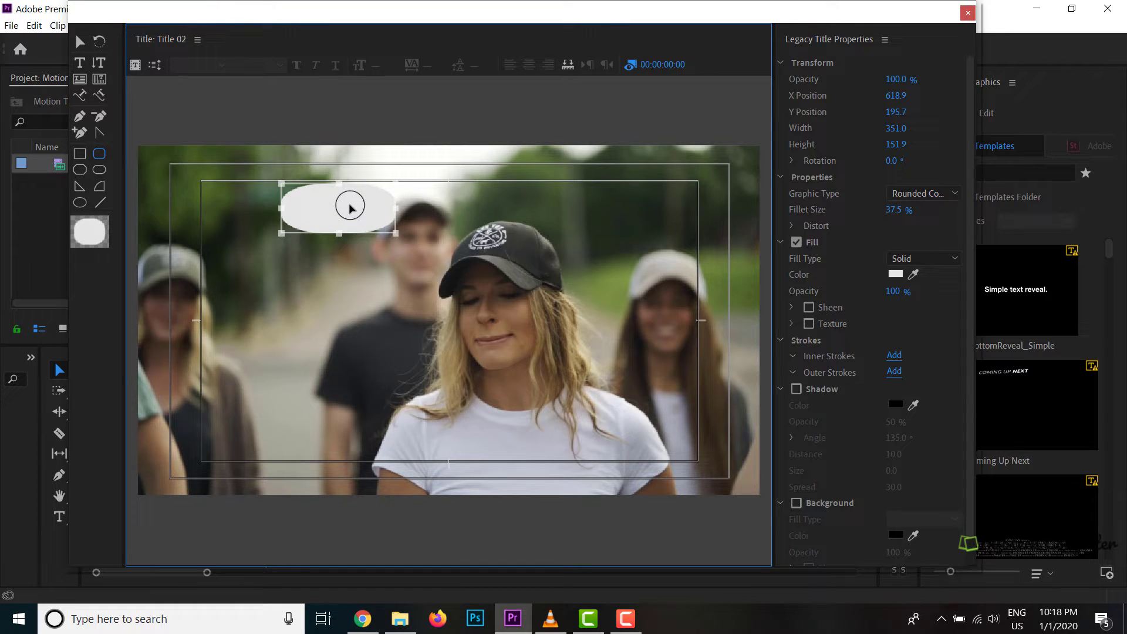
Step: Try the Ellipse, Arc and Wedge graphic types on the drawn shape
{"action": "left_click", "coordinate": [932, 193]}
{"action": "left_click", "coordinate": [925, 226]}
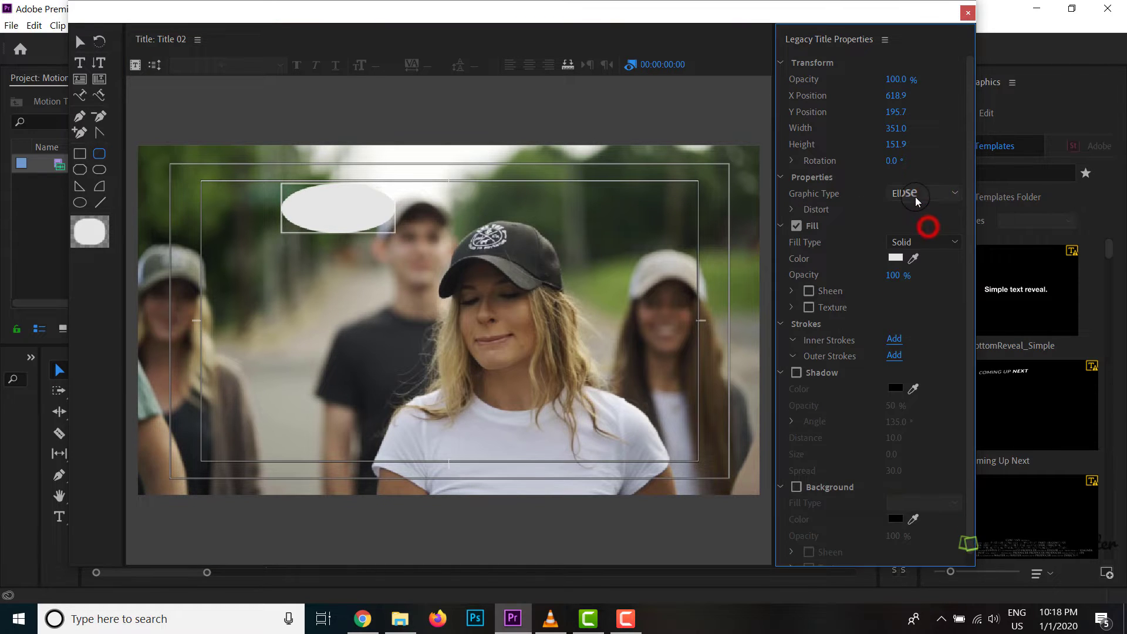
{"action": "left_click", "coordinate": [914, 193]}
{"action": "left_click", "coordinate": [920, 253]}
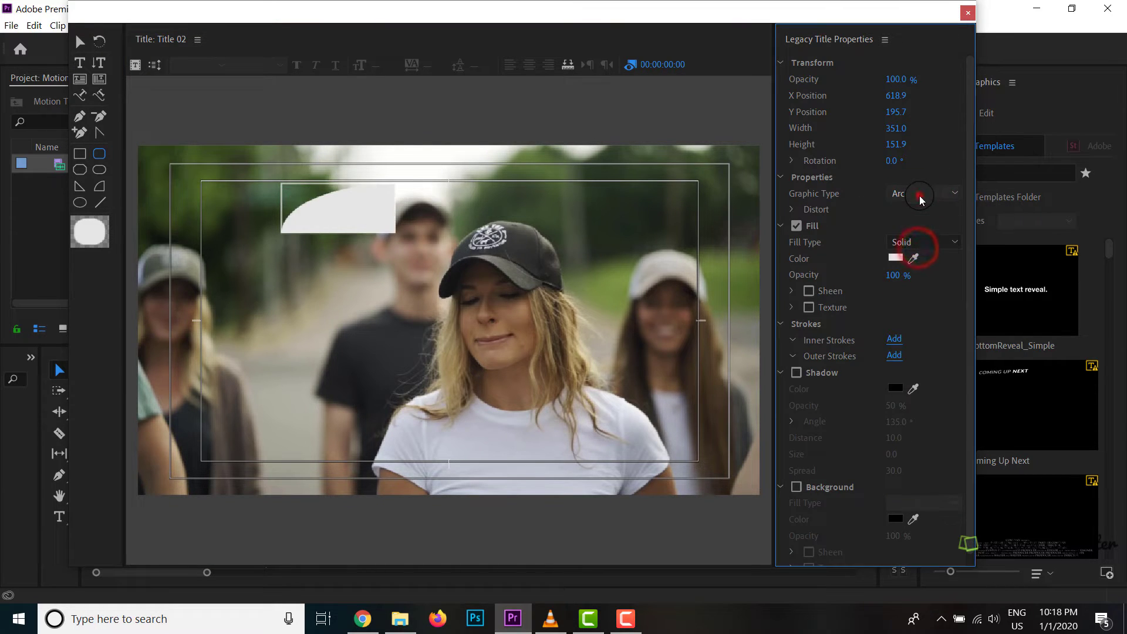
{"action": "left_click", "coordinate": [918, 193]}
{"action": "left_click", "coordinate": [922, 246]}
Step: Change the shape's graphic type to Round Rectangle and set its fill opacity to 24%
{"action": "left_click", "coordinate": [915, 193]}
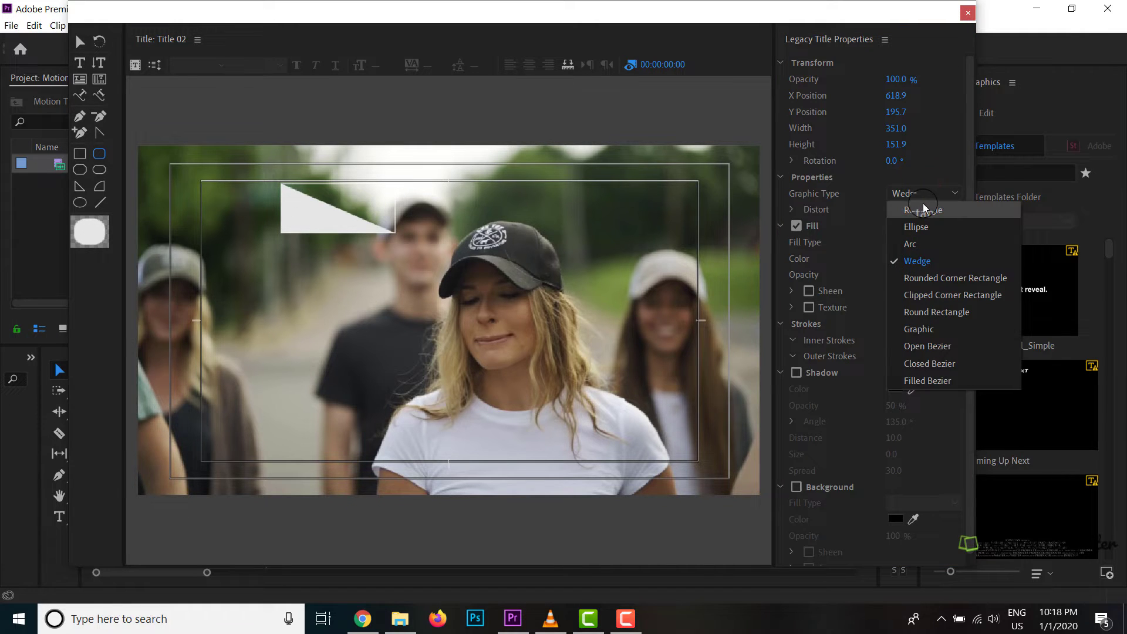
{"action": "left_click", "coordinate": [934, 315]}
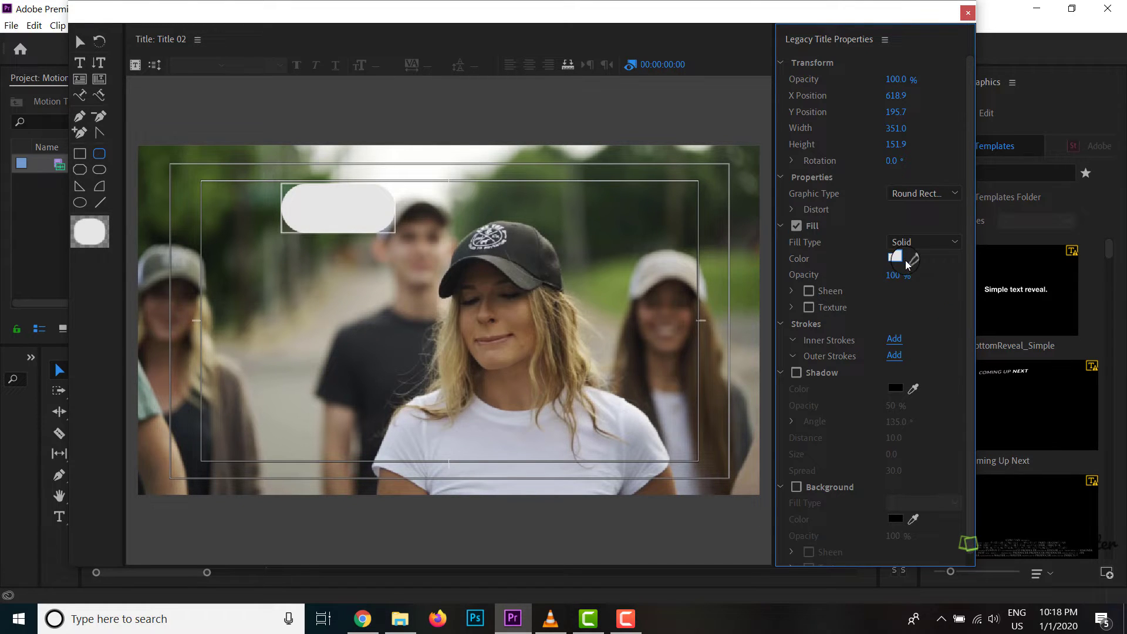
{"action": "left_click", "coordinate": [895, 275]}
{"action": "left_click_drag", "start_coordinate": [895, 276], "coordinate": [840, 271]}
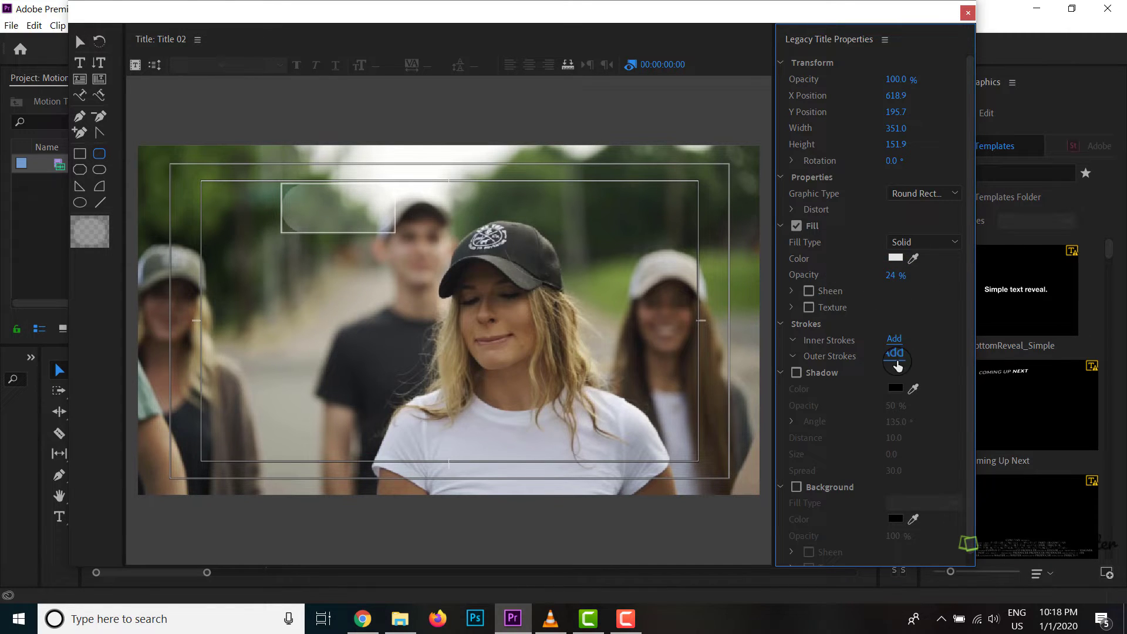
Step: Add an outer stroke to the round rectangle and set the stroke's fill type to Solid
{"action": "left_click", "coordinate": [895, 356]}
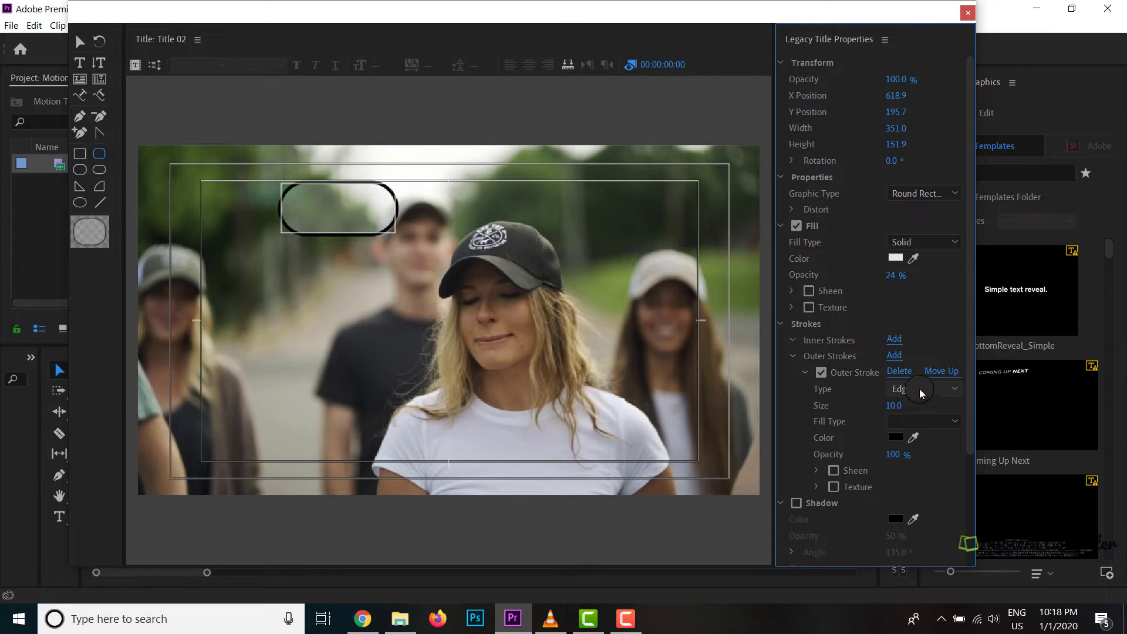
{"action": "left_click", "coordinate": [909, 421]}
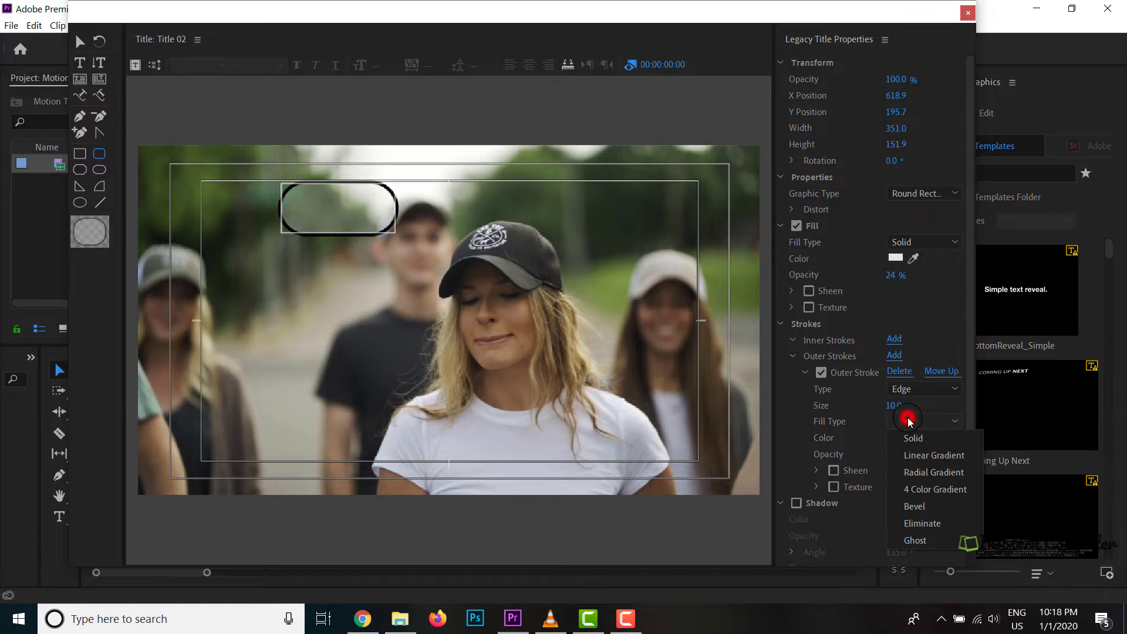
{"action": "left_click", "coordinate": [912, 455]}
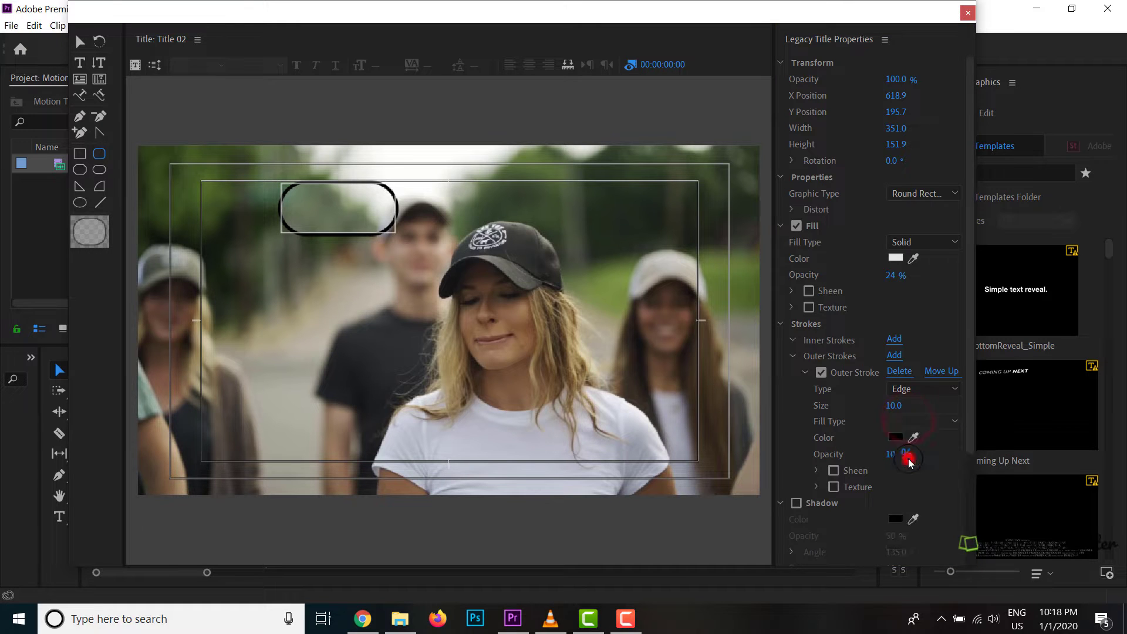
{"action": "left_click", "coordinate": [902, 422]}
{"action": "left_click", "coordinate": [910, 438]}
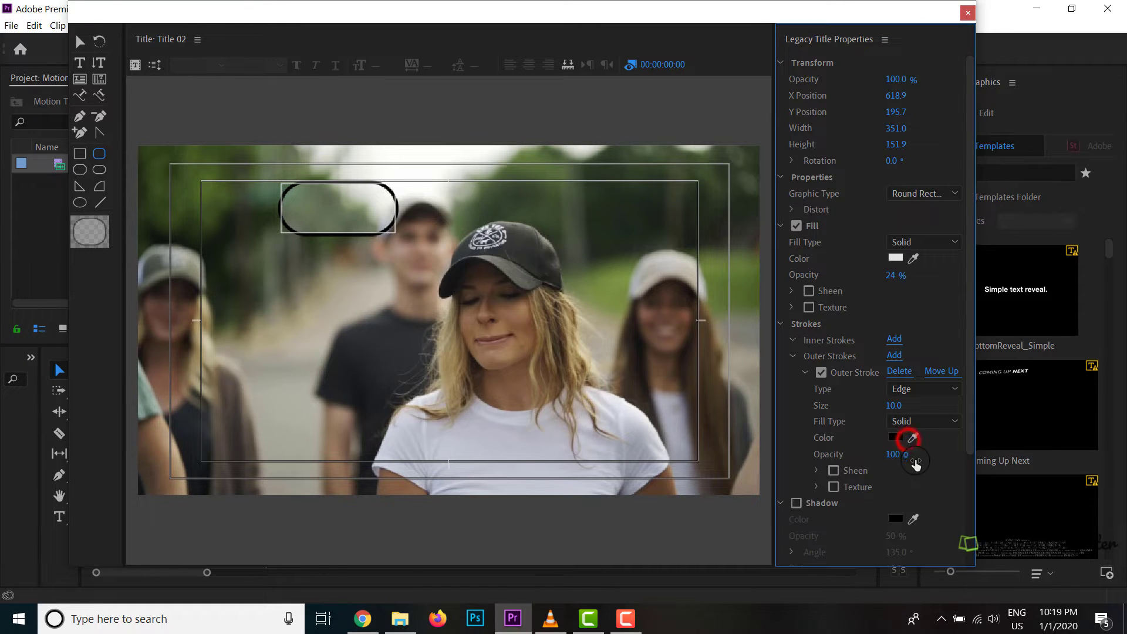
Step: Change the outer stroke's color to off-white F6F1F1
{"action": "left_click", "coordinate": [896, 437]}
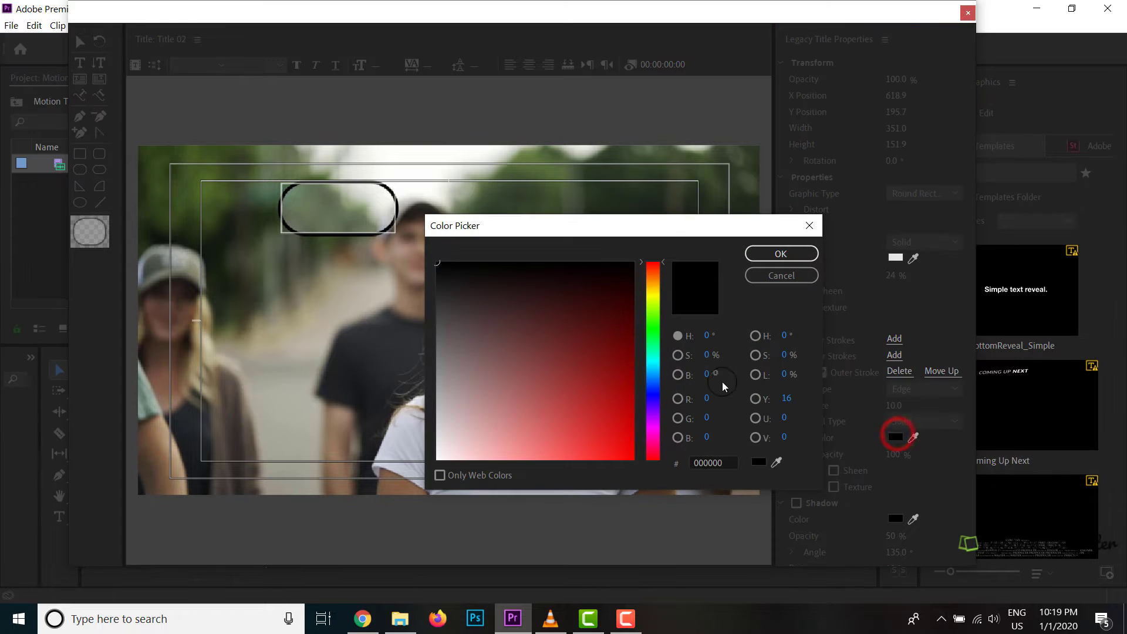
{"action": "left_click", "coordinate": [440, 453]}
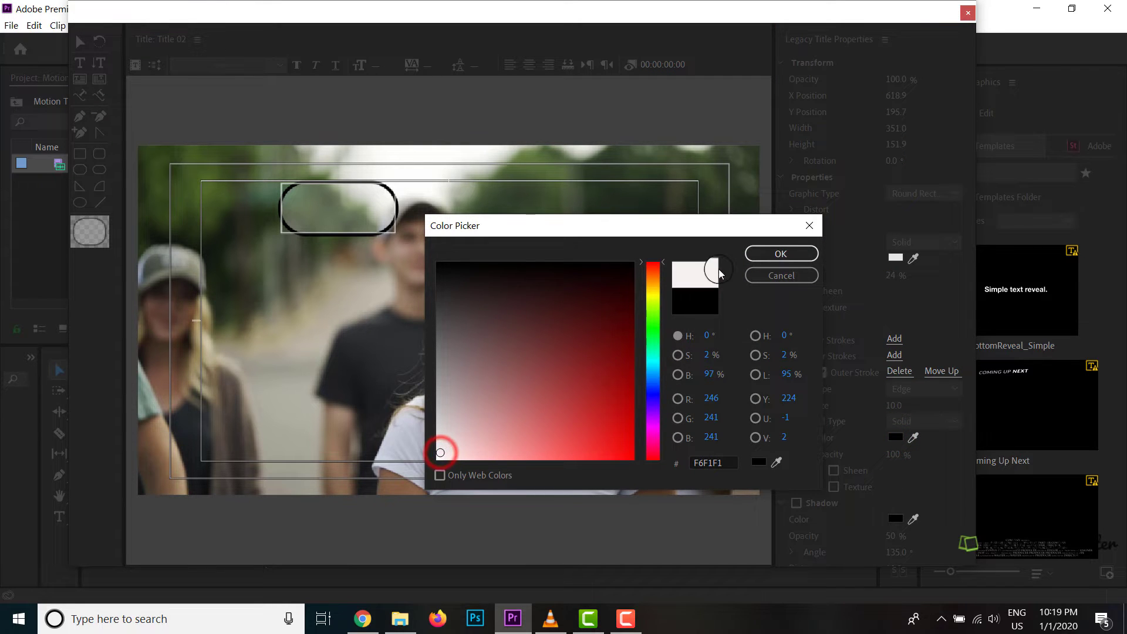
{"action": "left_click", "coordinate": [781, 253]}
{"action": "left_click", "coordinate": [534, 291]}
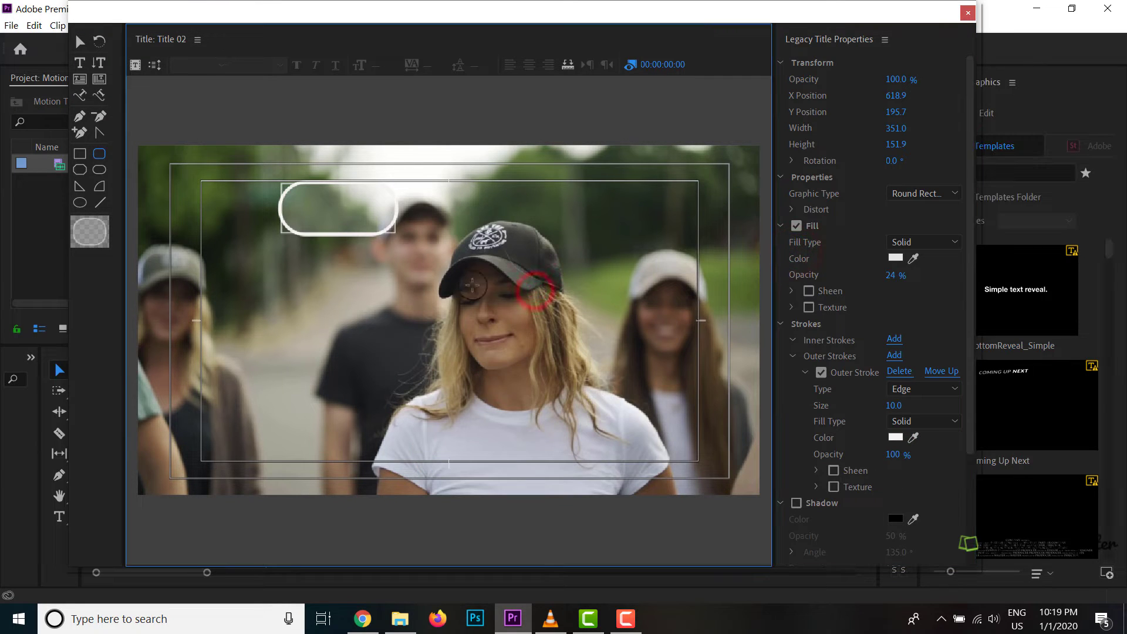
Step: Move the round rectangle down to about X 662, Y 246 and set its fill opacity to 0%
{"action": "left_click", "coordinate": [80, 41]}
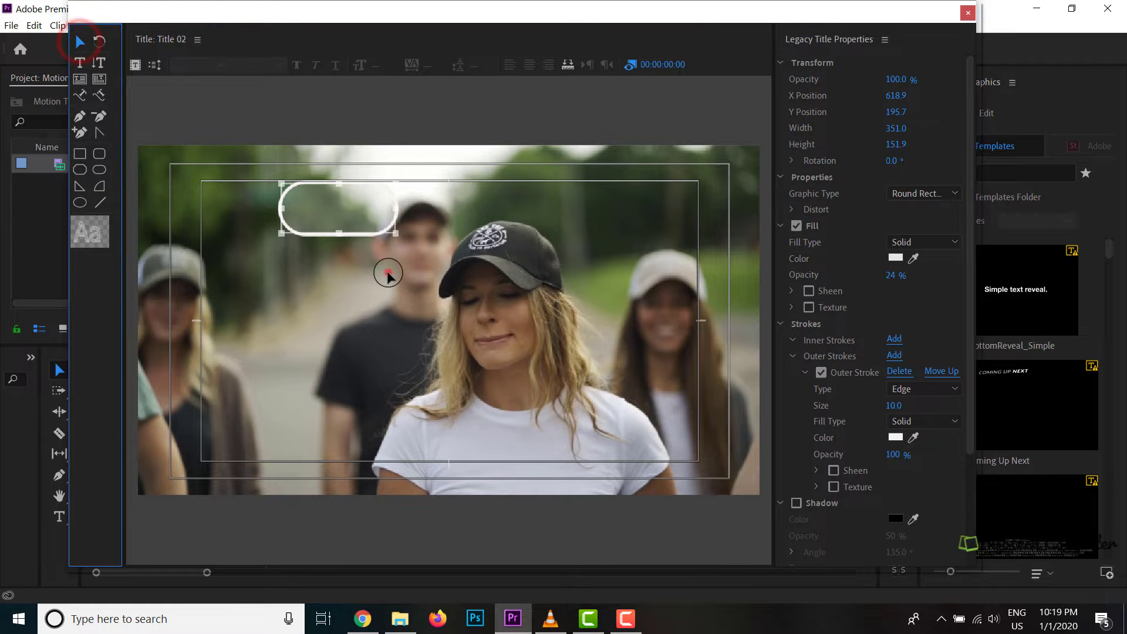
{"action": "left_click_drag", "start_coordinate": [343, 210], "coordinate": [370, 227]}
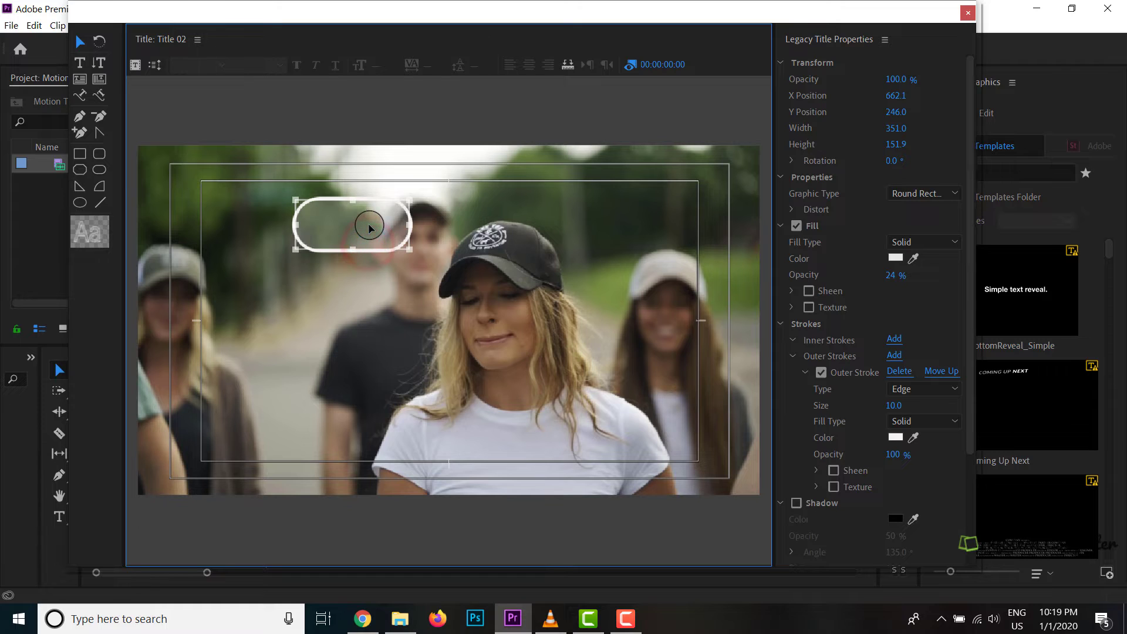
{"action": "left_click", "coordinate": [896, 275]}
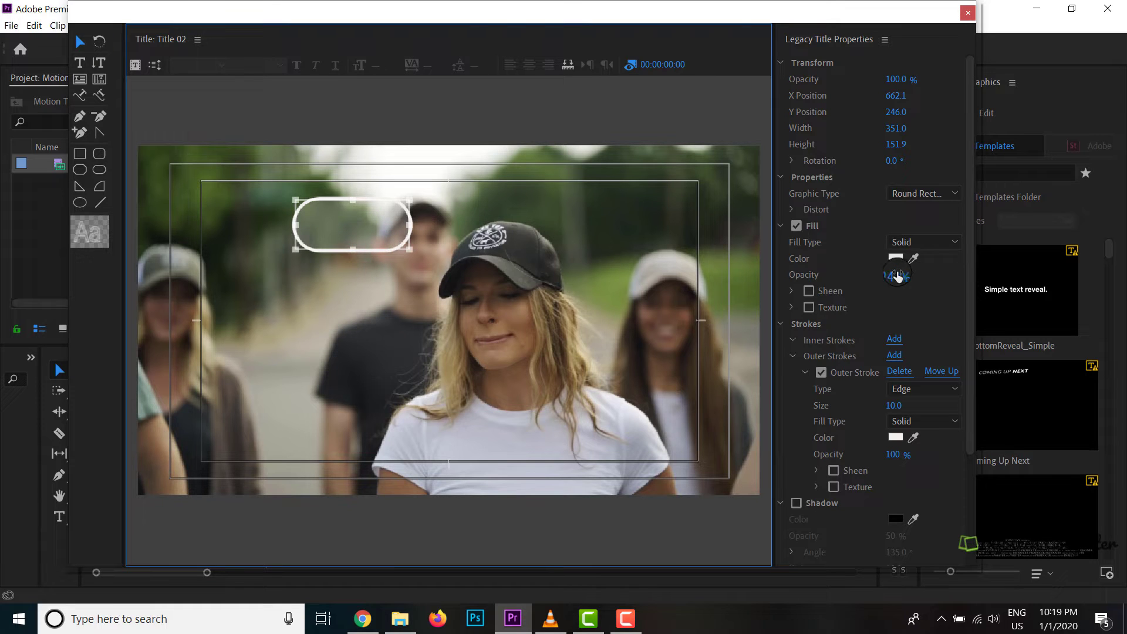
{"action": "left_click_drag", "start_coordinate": [898, 274], "coordinate": [845, 262]}
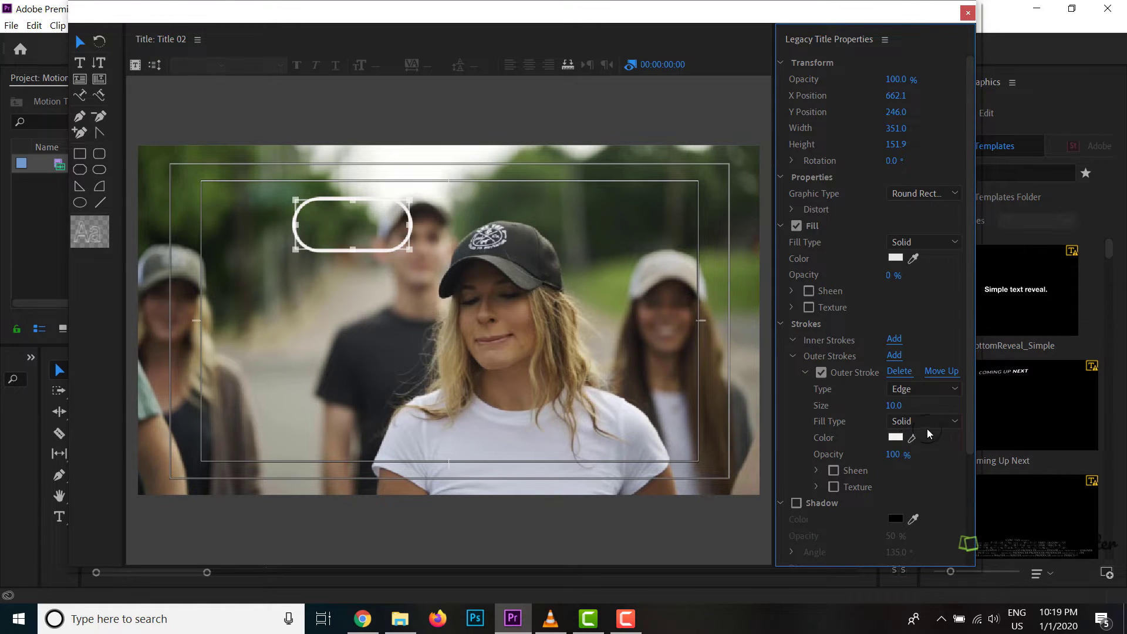
Step: Reduce the round rectangle's outer stroke size to 4
{"action": "left_click_drag", "start_coordinate": [896, 407], "coordinate": [888, 406]}
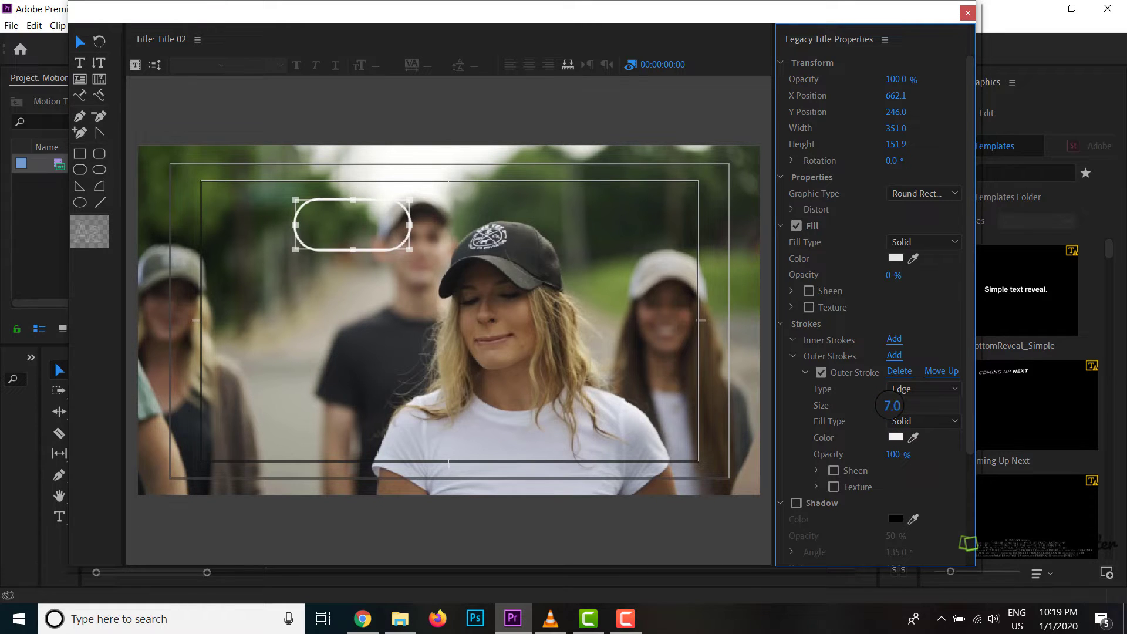
{"action": "left_click_drag", "start_coordinate": [885, 405], "coordinate": [885, 406]}
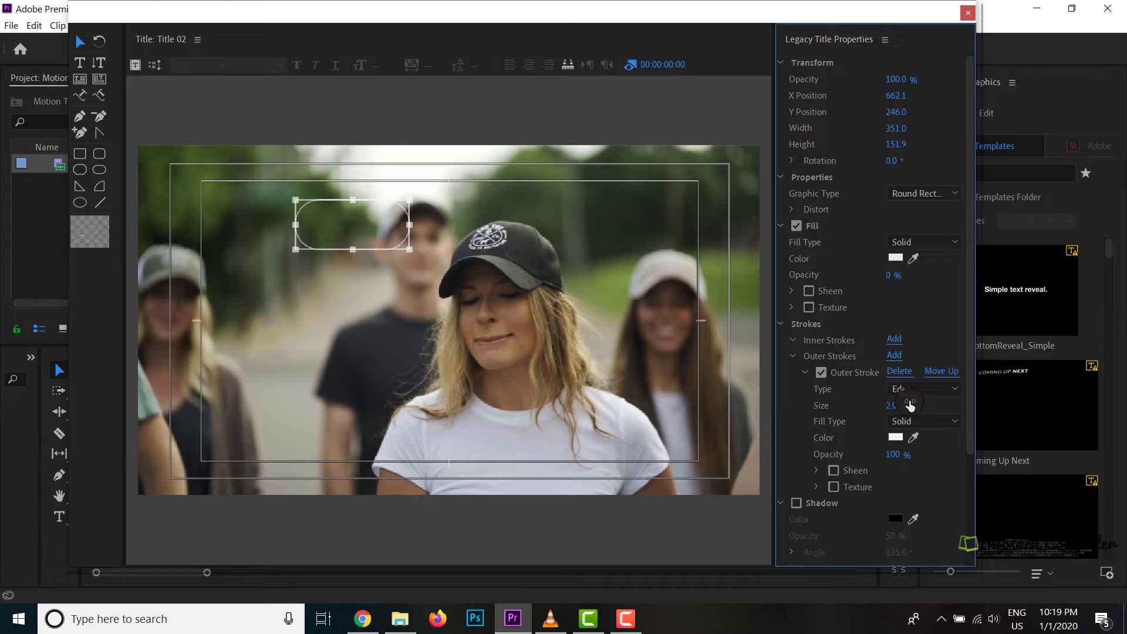
{"action": "left_click", "coordinate": [904, 409]}
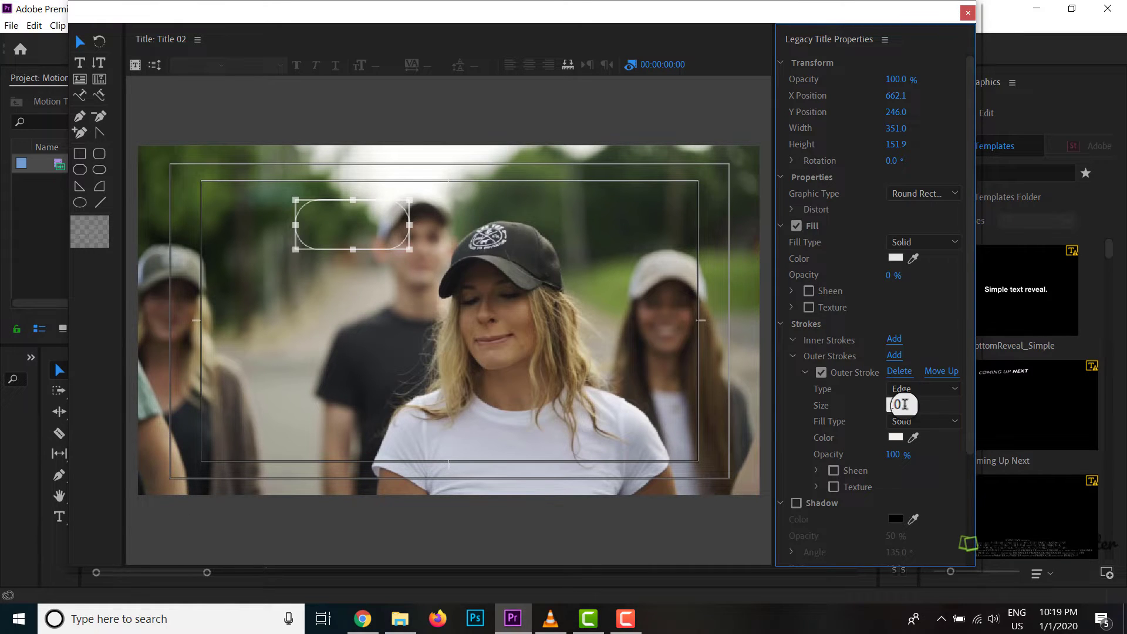
{"action": "left_click", "coordinate": [904, 404]}
{"action": "key", "text": "Return"}
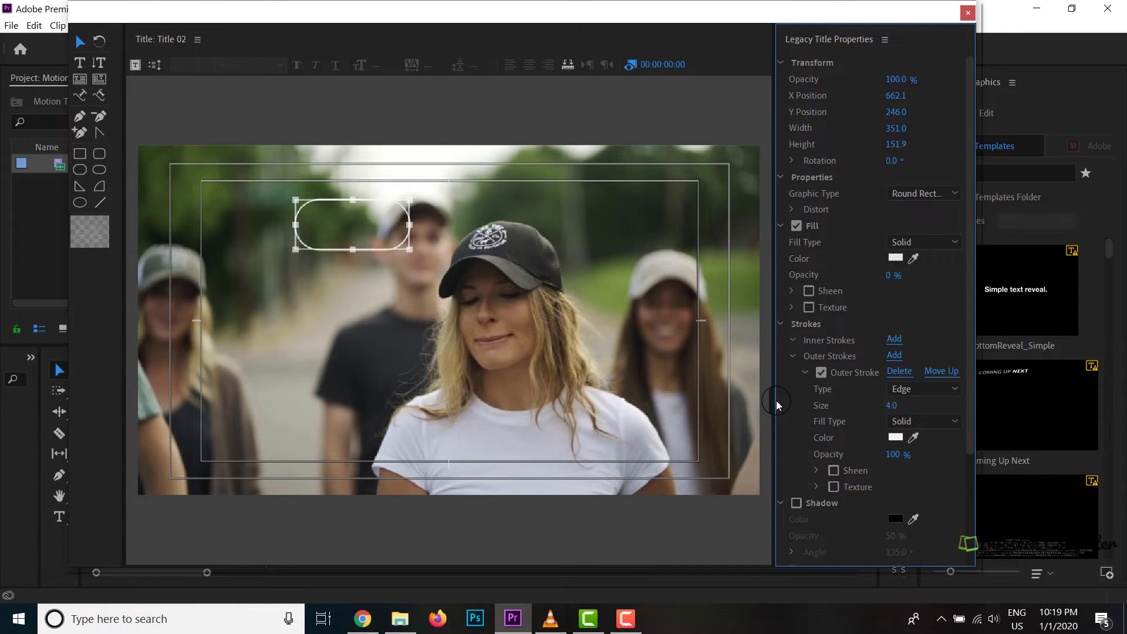
Step: Reposition the round rectangle beside the man's cap, at about X 696, Y 191
{"action": "left_click", "coordinate": [432, 298]}
{"action": "left_click_drag", "start_coordinate": [384, 229], "coordinate": [385, 213]}
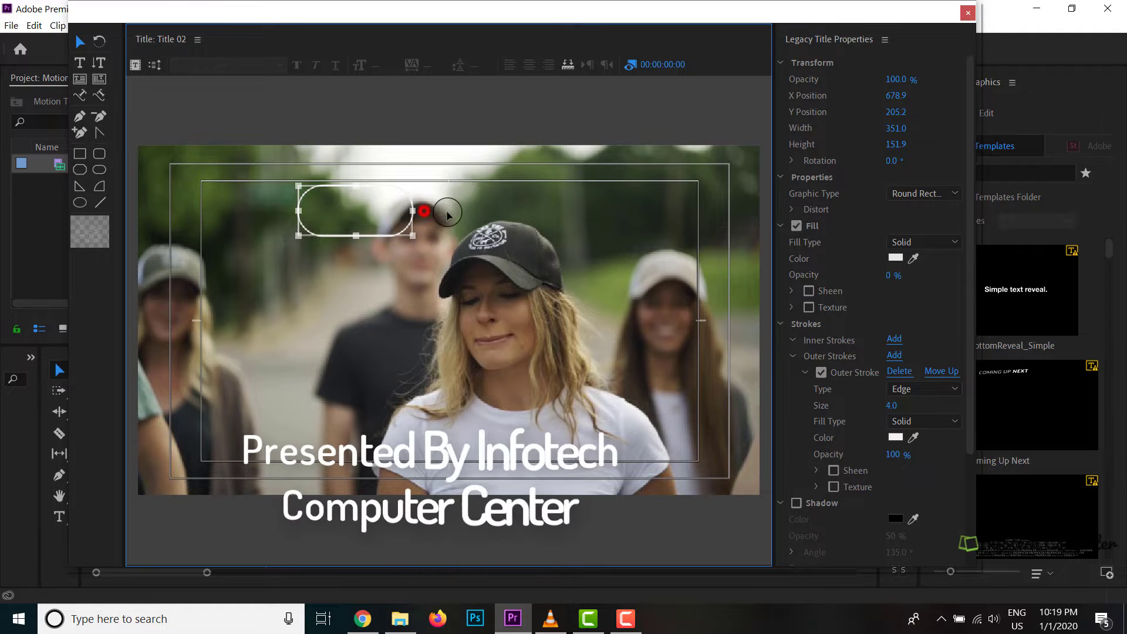
{"action": "left_click_drag", "start_coordinate": [424, 212], "coordinate": [431, 208]}
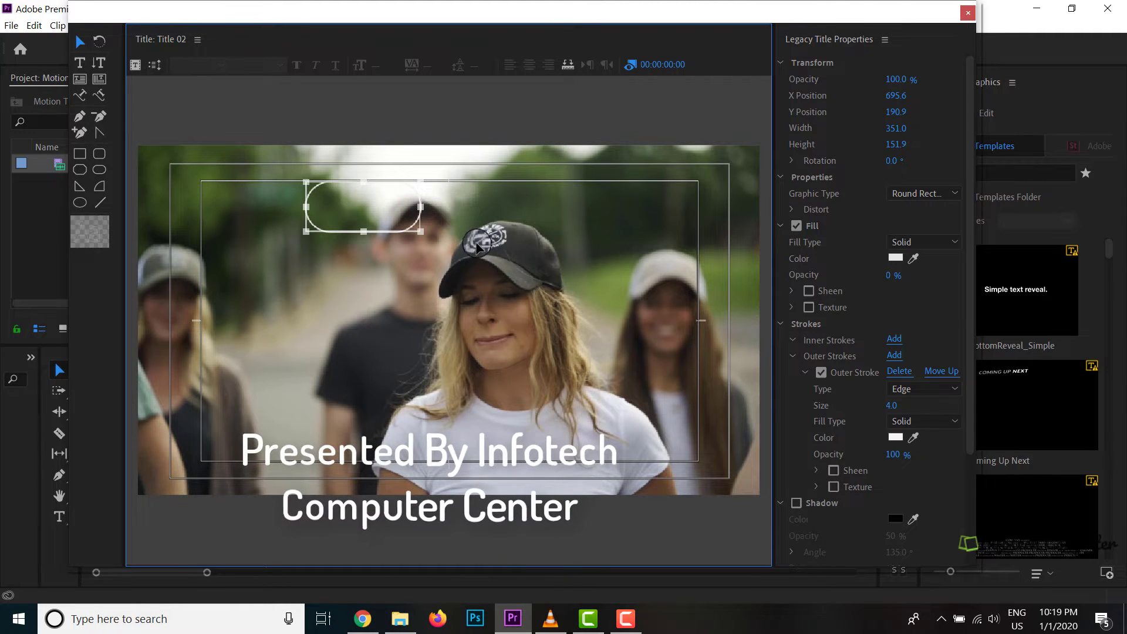
{"action": "left_click", "coordinate": [100, 202]}
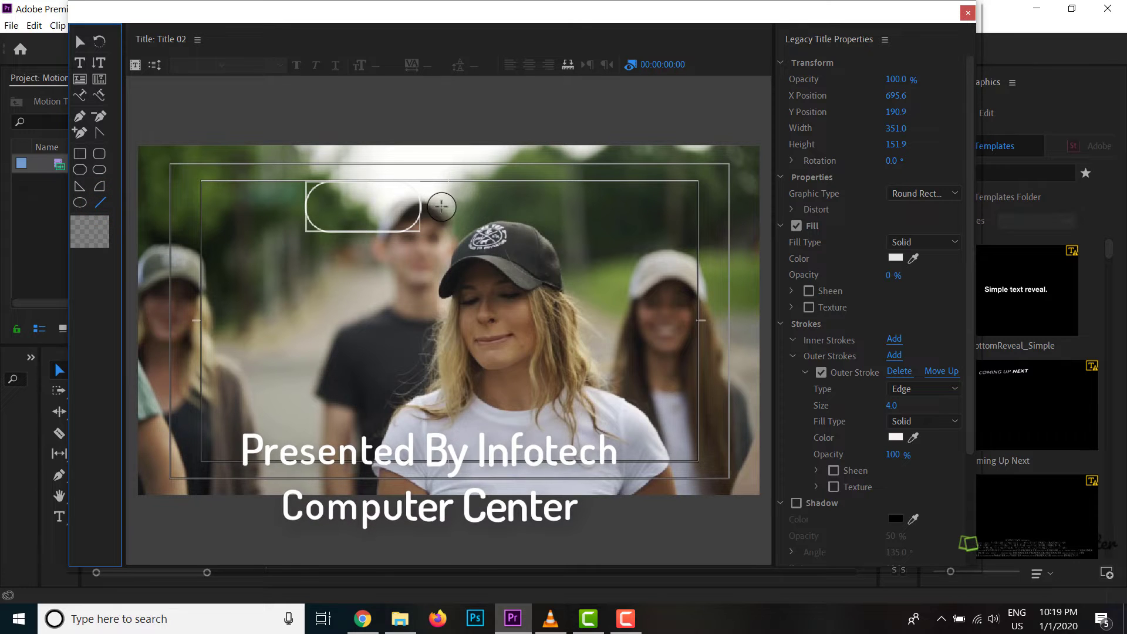
{"action": "left_click_drag", "start_coordinate": [436, 205], "coordinate": [505, 204]}
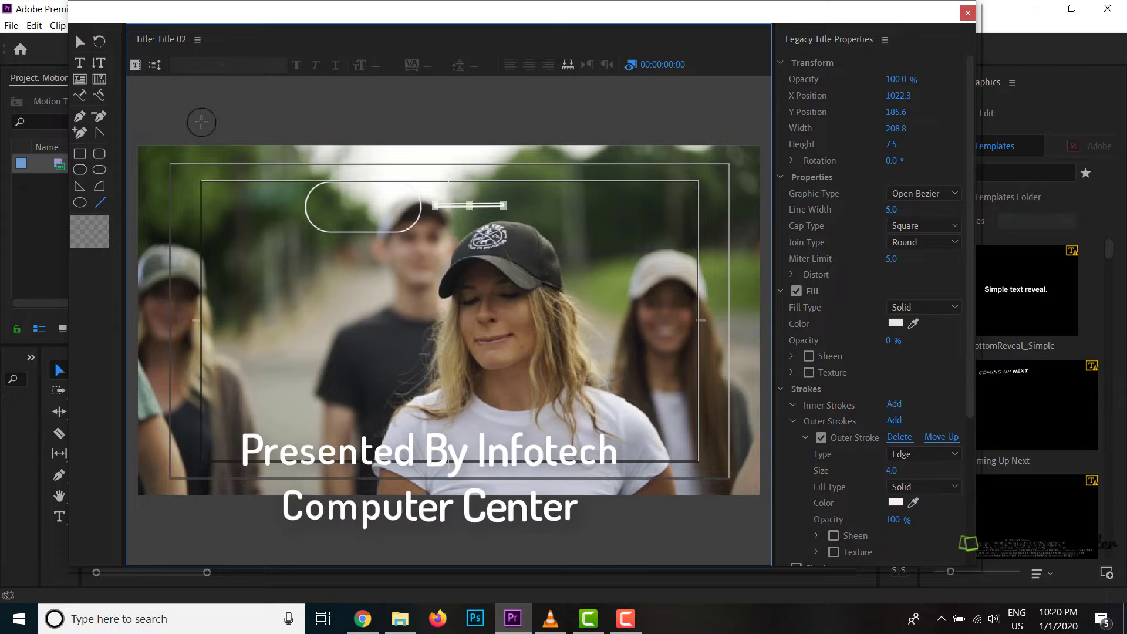
{"action": "left_click", "coordinate": [81, 42]}
{"action": "left_click", "coordinate": [400, 223]}
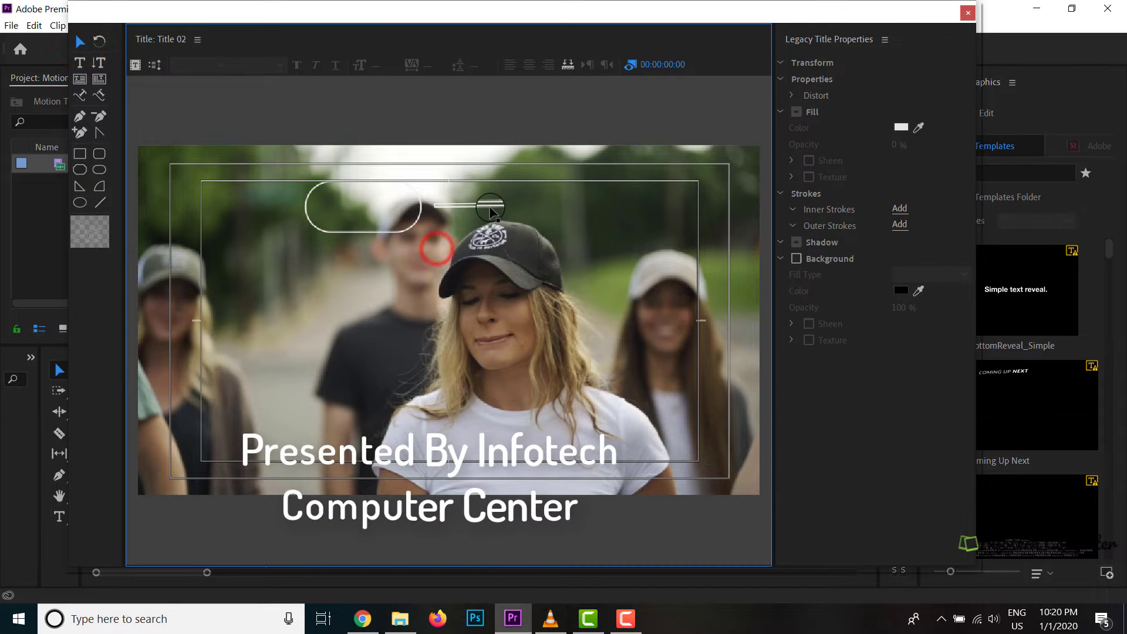
{"action": "left_click", "coordinate": [492, 205]}
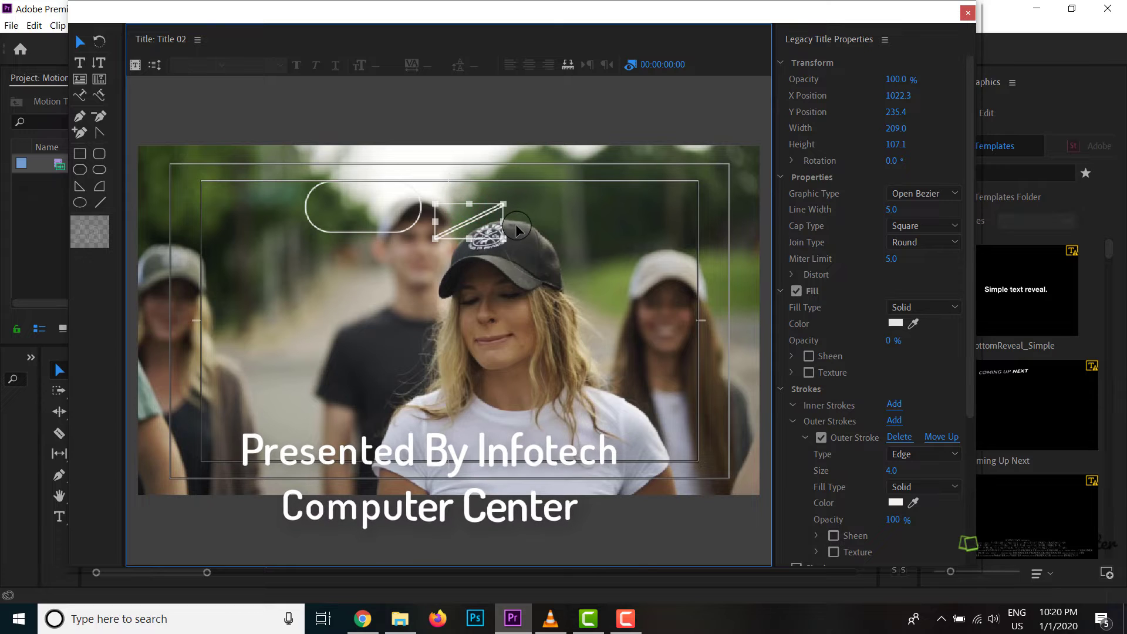
{"action": "key", "text": "Delete"}
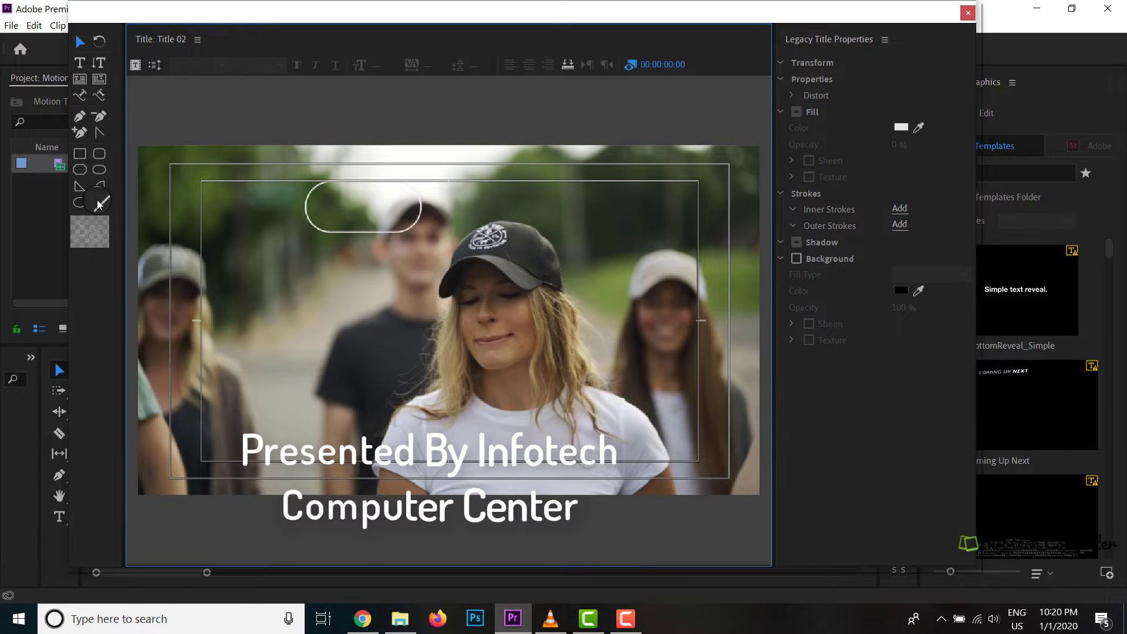
Step: Draw a straight horizontal line about 230 wide to the right of the round rectangle, above the woman's cap
{"action": "left_click", "coordinate": [98, 201]}
{"action": "left_click_drag", "start_coordinate": [440, 207], "coordinate": [512, 207]}
{"action": "left_click", "coordinate": [526, 242]}
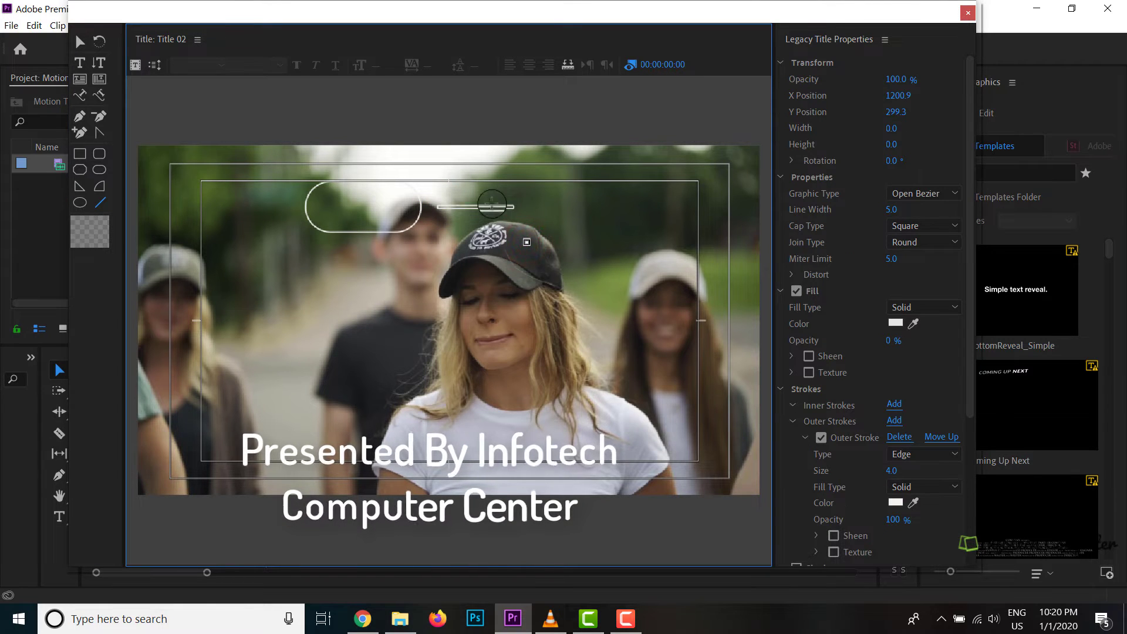
Step: Delete the outer stroke from the horizontal line
{"action": "left_click", "coordinate": [80, 41]}
{"action": "left_click", "coordinate": [449, 207]}
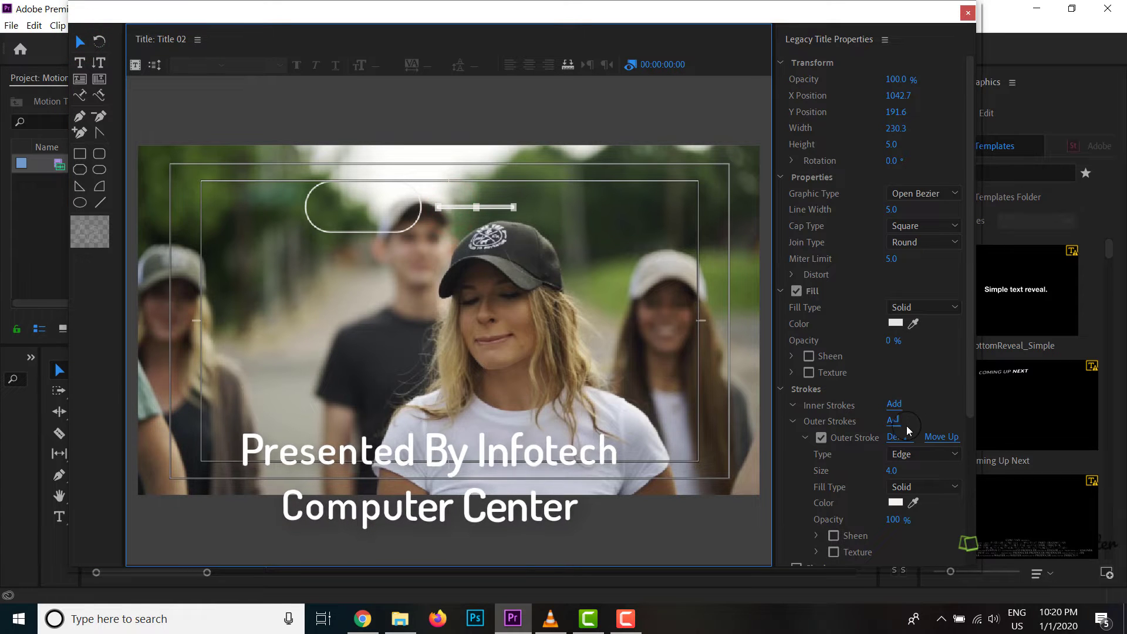
{"action": "left_click", "coordinate": [893, 444]}
{"action": "left_click", "coordinate": [516, 226]}
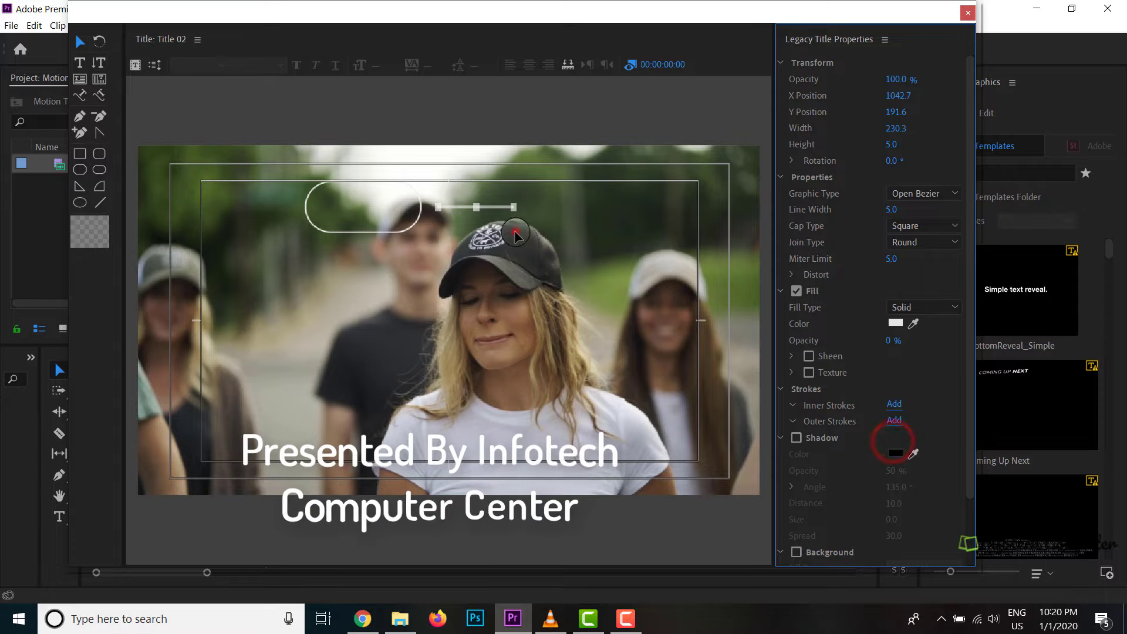
Step: Shift the horizontal line slightly left to about X 1028 and set its fill opacity to 100%
{"action": "left_click", "coordinate": [479, 208]}
{"action": "left_click_drag", "start_coordinate": [479, 208], "coordinate": [473, 208]}
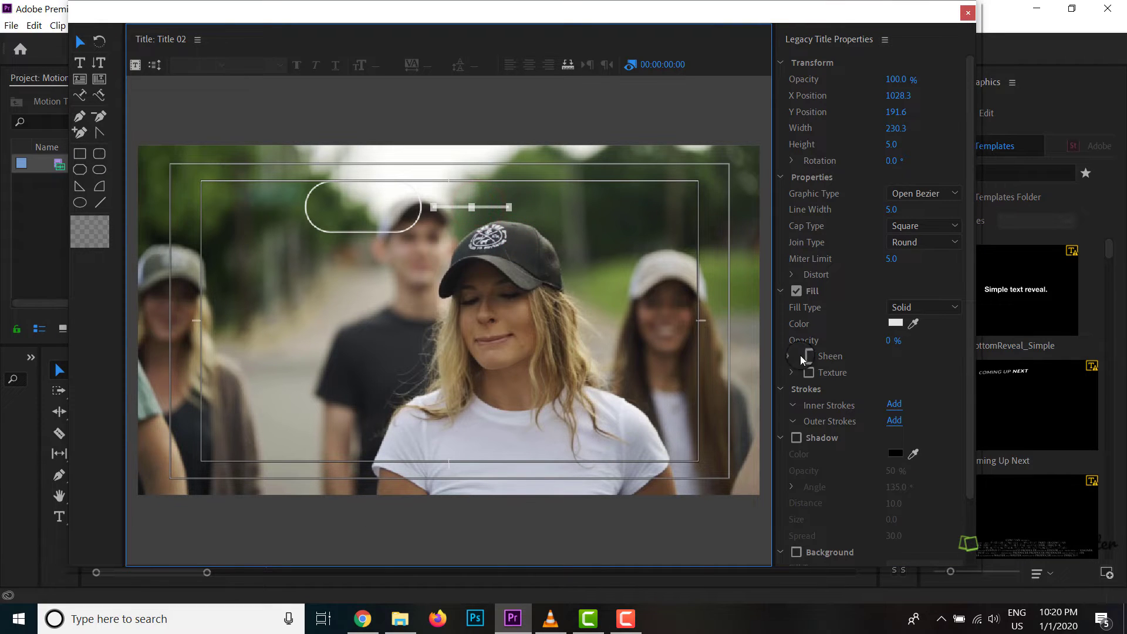
{"action": "left_click", "coordinate": [890, 347]}
{"action": "type", "text": "100"}
{"action": "key", "text": "Return"}
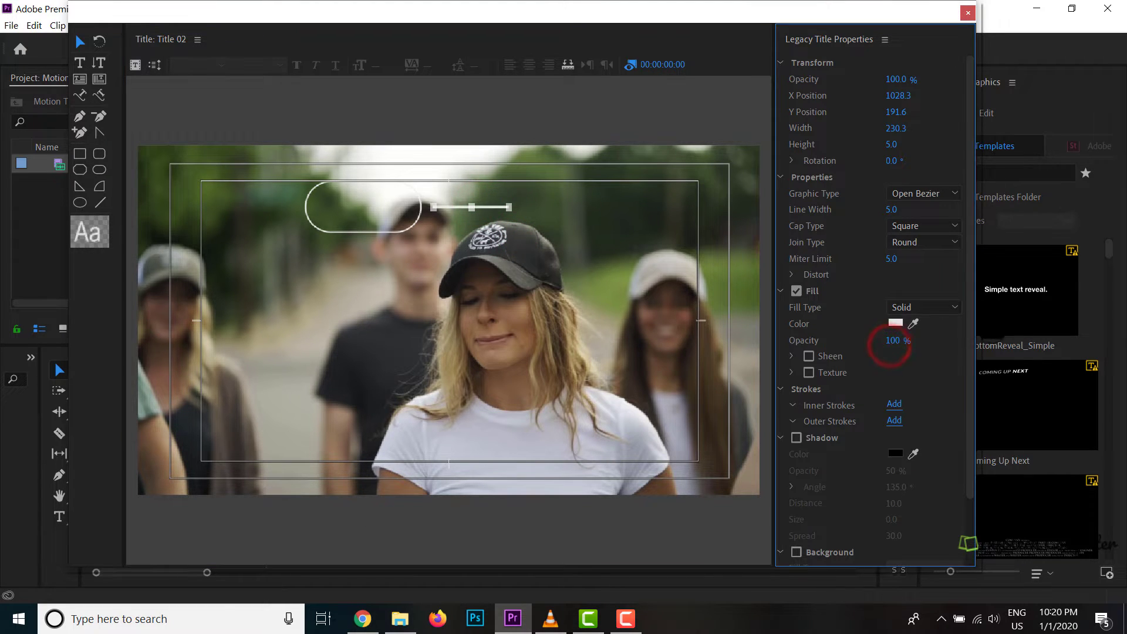
Step: Move the round rectangle left to about X 554, Y 201, and attach the line to its right side at about X 853, Y 194
{"action": "left_click", "coordinate": [433, 234]}
{"action": "left_click_drag", "start_coordinate": [453, 207], "coordinate": [440, 209]}
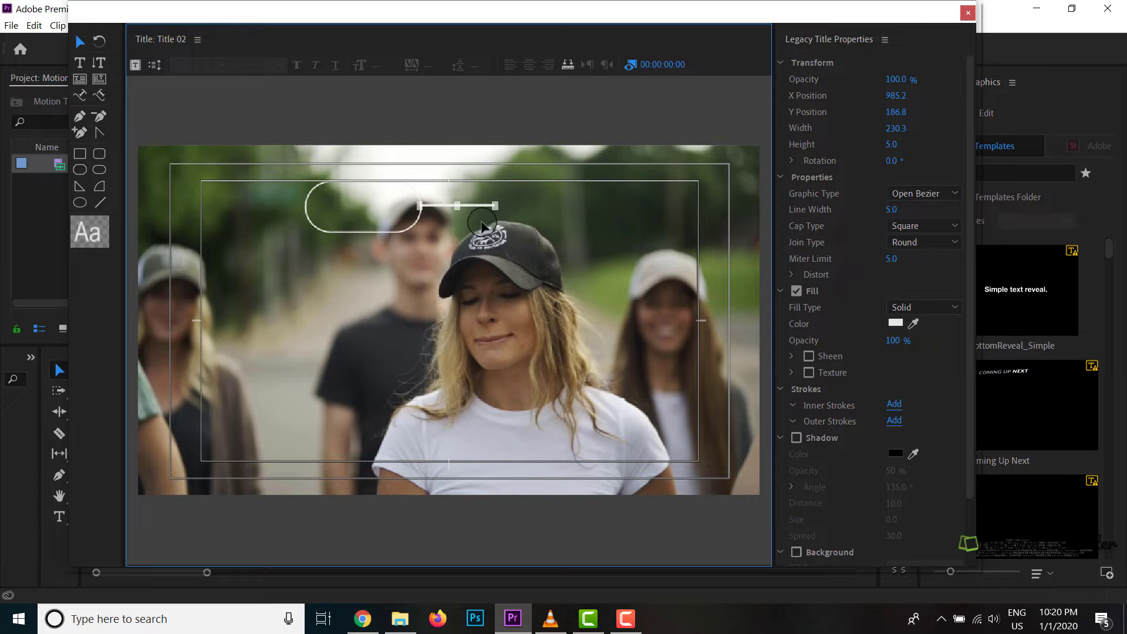
{"action": "left_click", "coordinate": [445, 223]}
{"action": "left_click", "coordinate": [382, 208]}
{"action": "left_click_drag", "start_coordinate": [381, 208], "coordinate": [337, 209]}
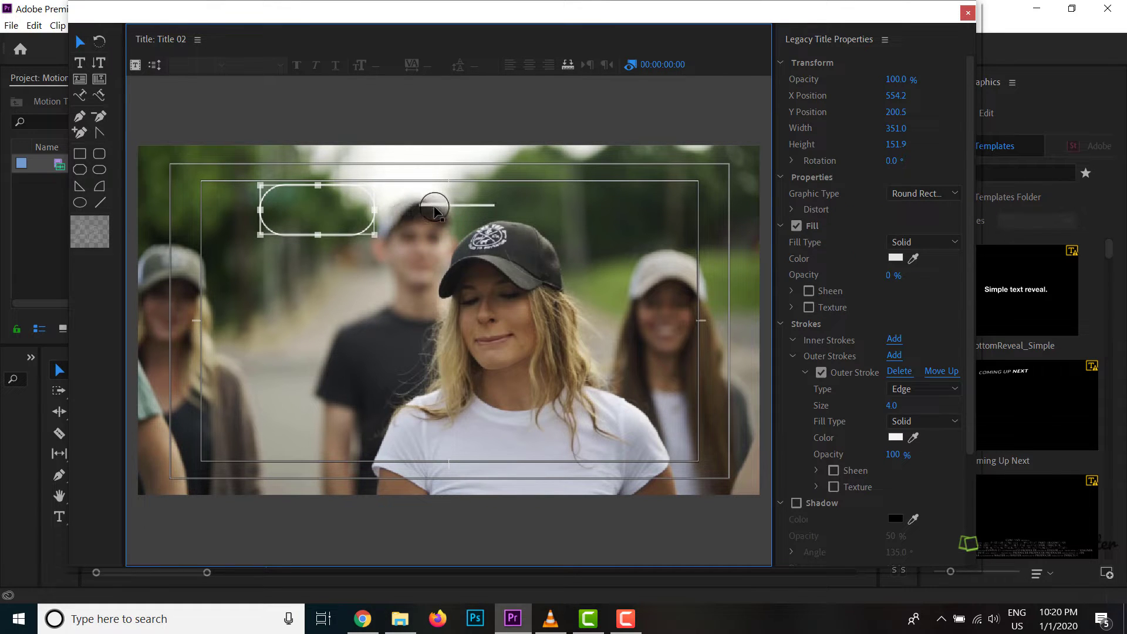
{"action": "left_click_drag", "start_coordinate": [433, 206], "coordinate": [392, 211]}
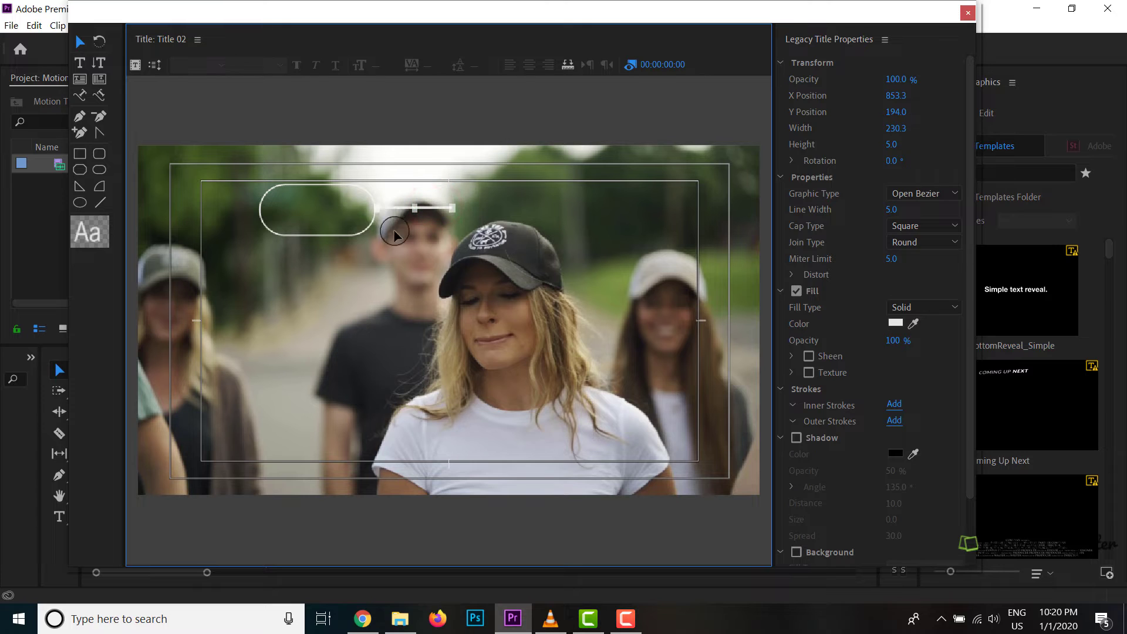
{"action": "left_click", "coordinate": [353, 279]}
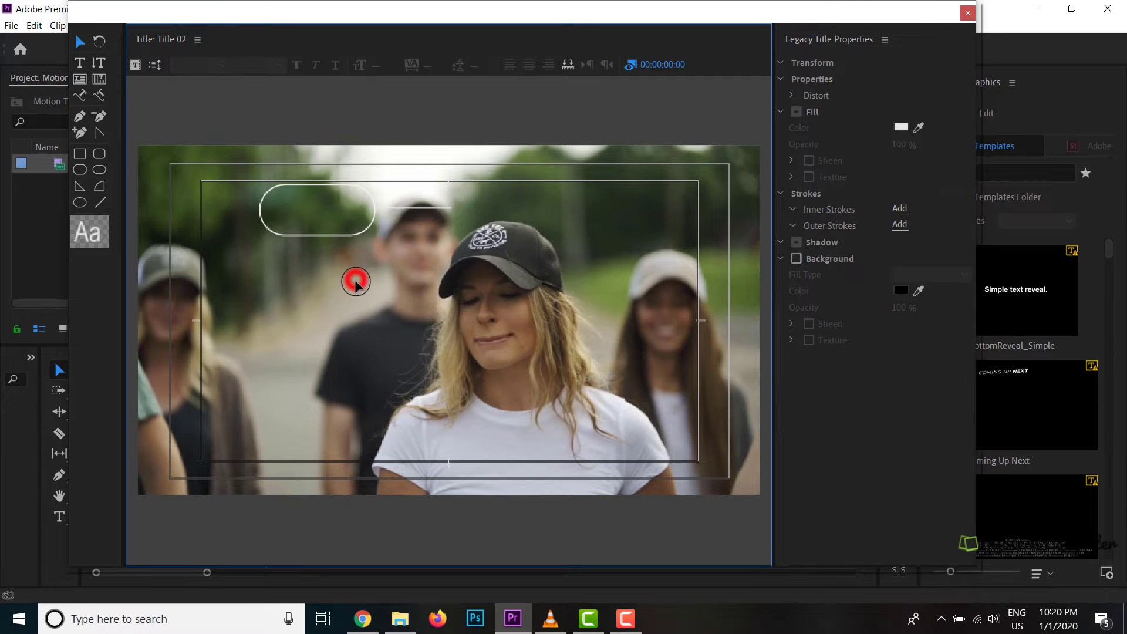
Step: Draw a diagonal line about 84 wide and 79 high toward the woman's cap logo, and join it to the horizontal line's right end
{"action": "left_click", "coordinate": [106, 201]}
{"action": "left_click_drag", "start_coordinate": [454, 213], "coordinate": [479, 238]}
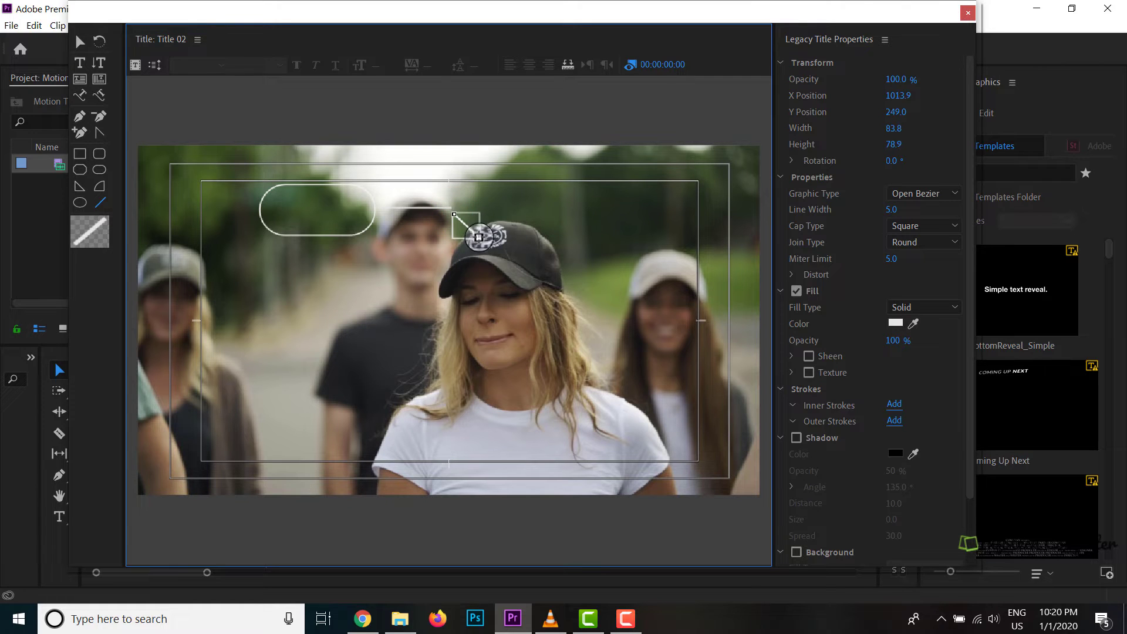
{"action": "left_click", "coordinate": [510, 197]}
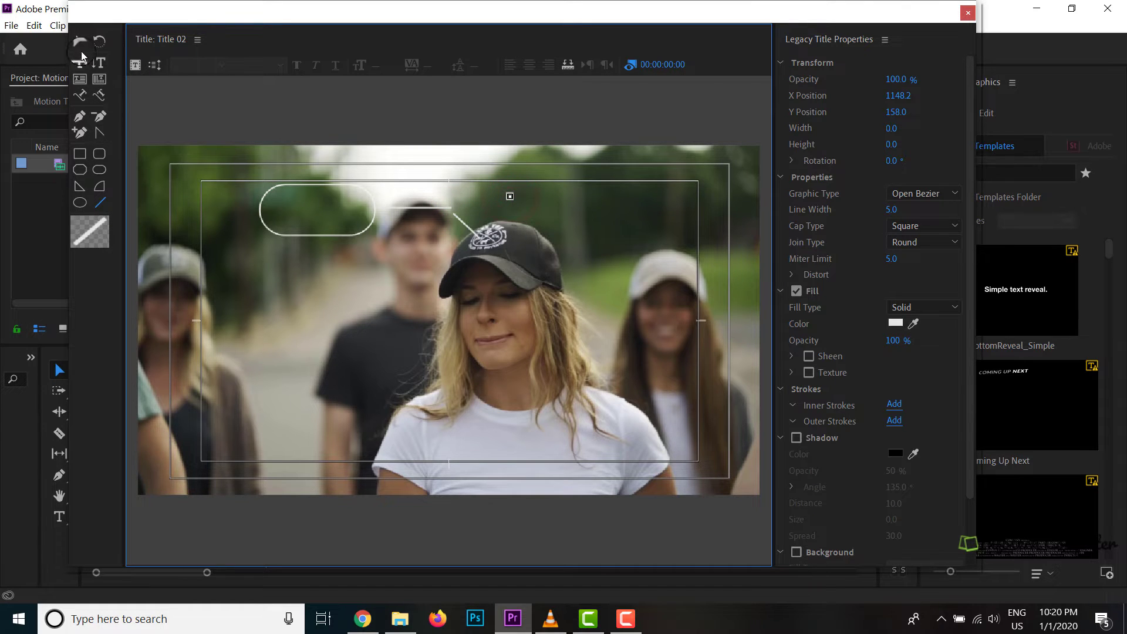
{"action": "left_click", "coordinate": [80, 42]}
{"action": "left_click", "coordinate": [466, 222]}
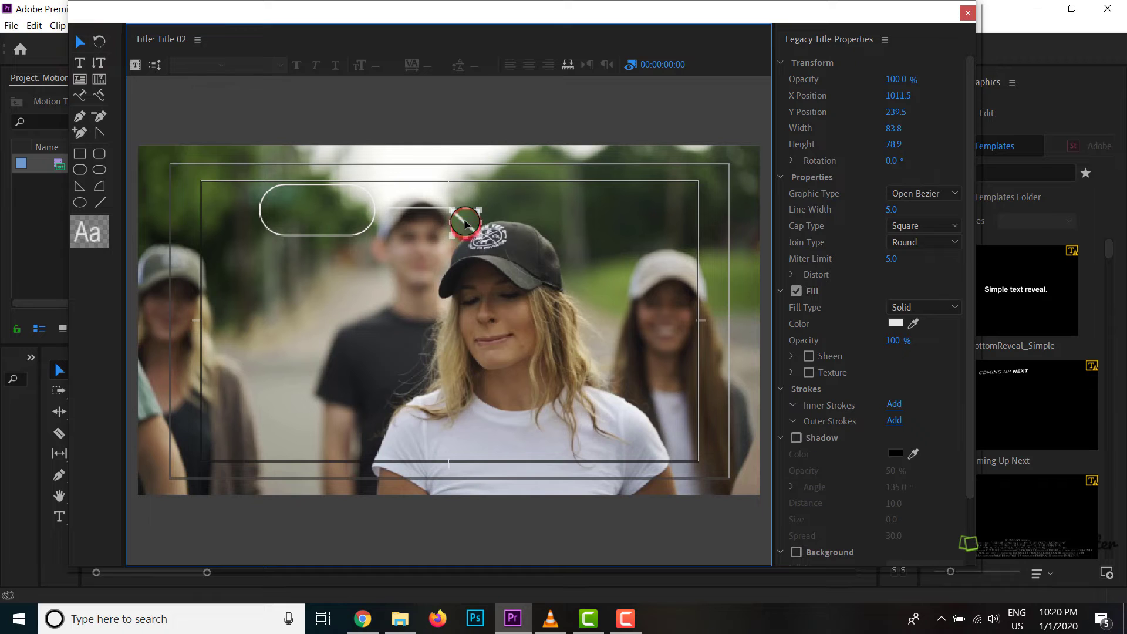
{"action": "left_click_drag", "start_coordinate": [465, 222], "coordinate": [462, 219]}
{"action": "left_click", "coordinate": [510, 206]}
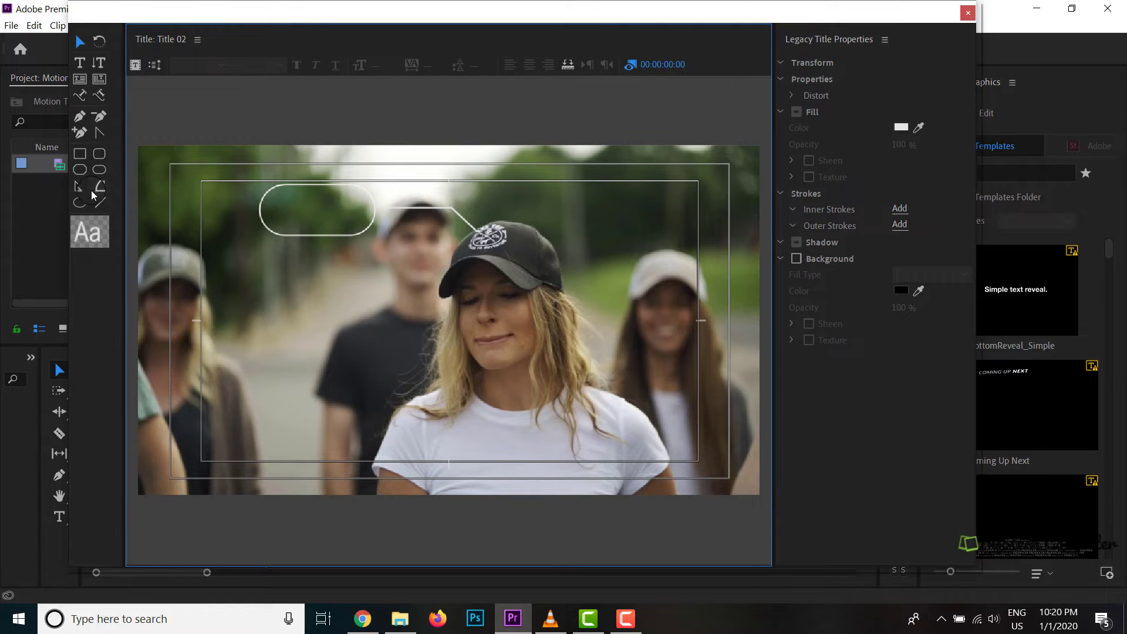
Step: Draw an ellipse about 51 wide and 49 high below the label and add a near-white outer stroke (F8F3F3)
{"action": "left_click", "coordinate": [80, 201]}
{"action": "left_click_drag", "start_coordinate": [378, 292], "coordinate": [395, 306]}
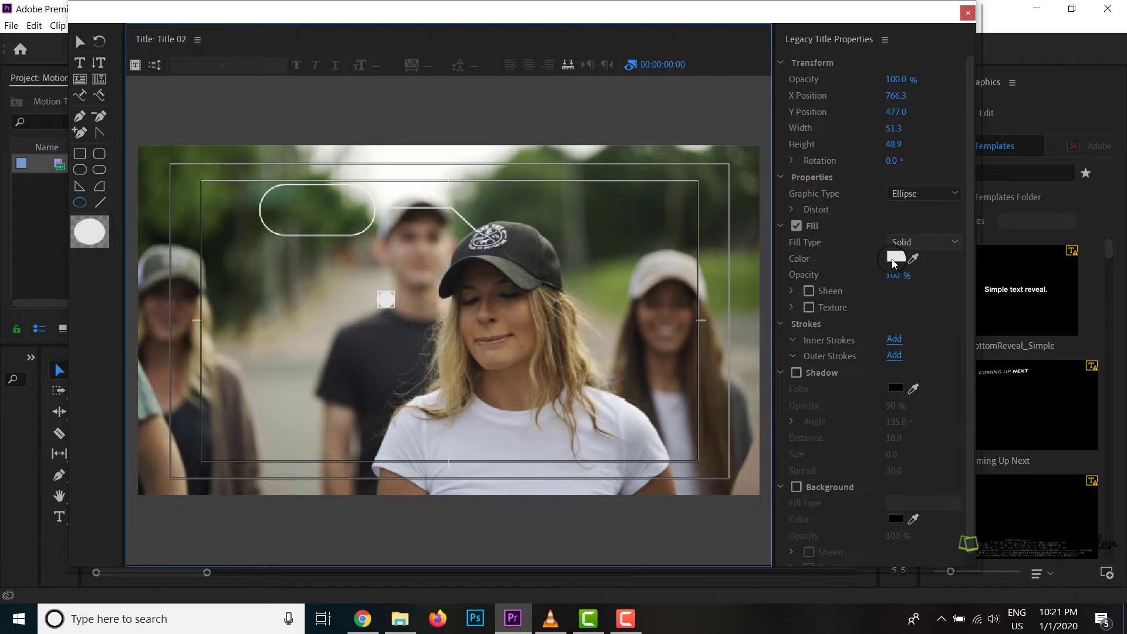
{"action": "left_click", "coordinate": [894, 355]}
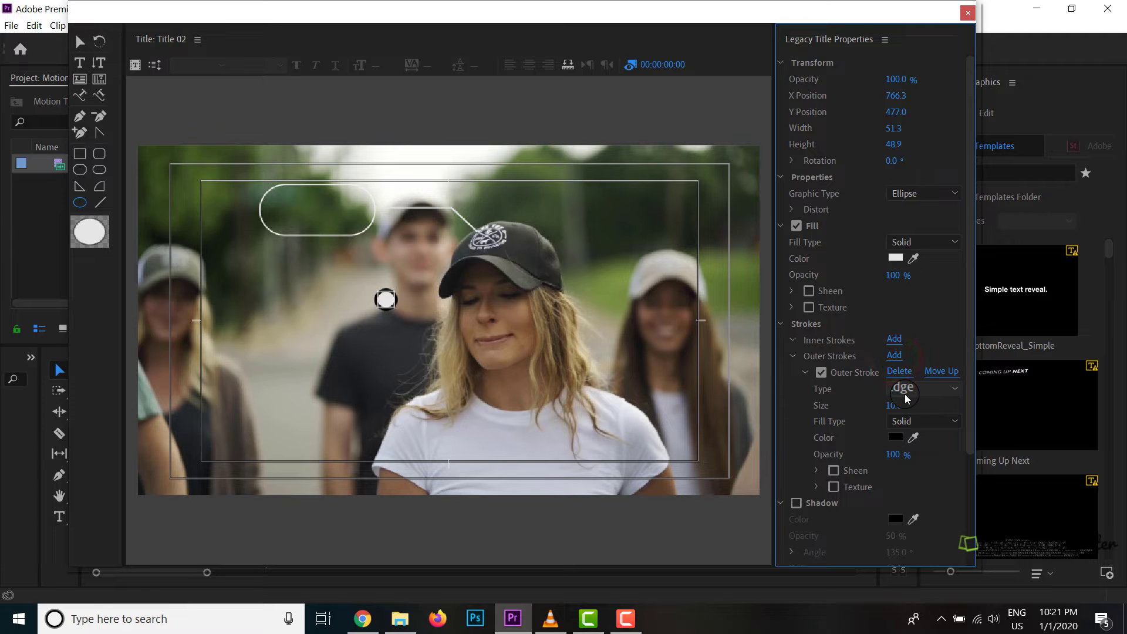
{"action": "left_click", "coordinate": [896, 437]}
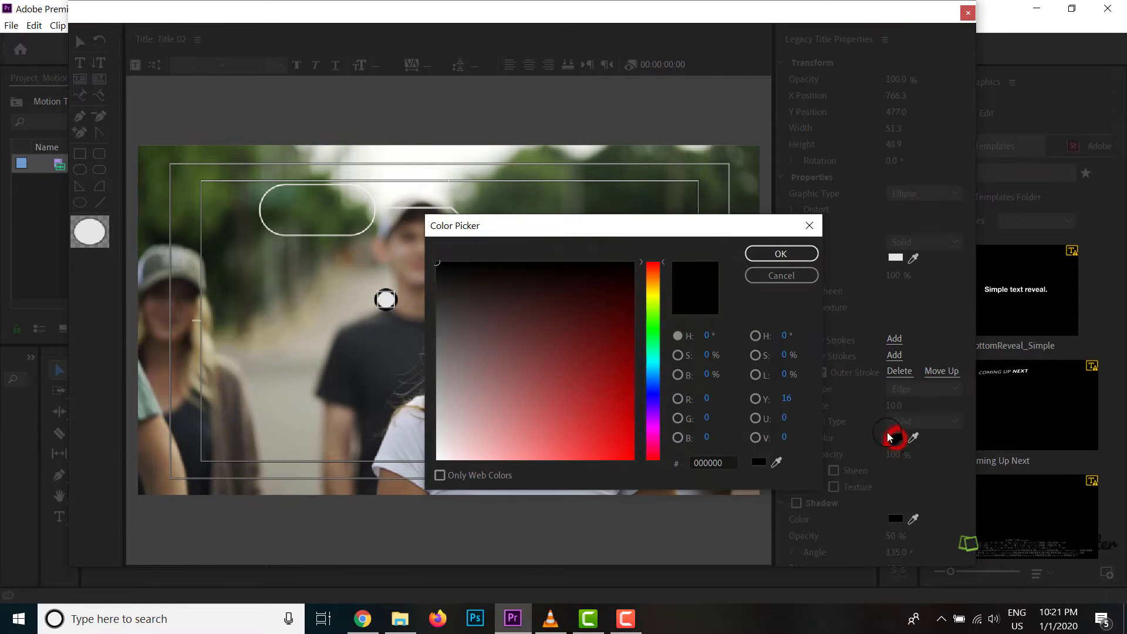
{"action": "left_click", "coordinate": [440, 454]}
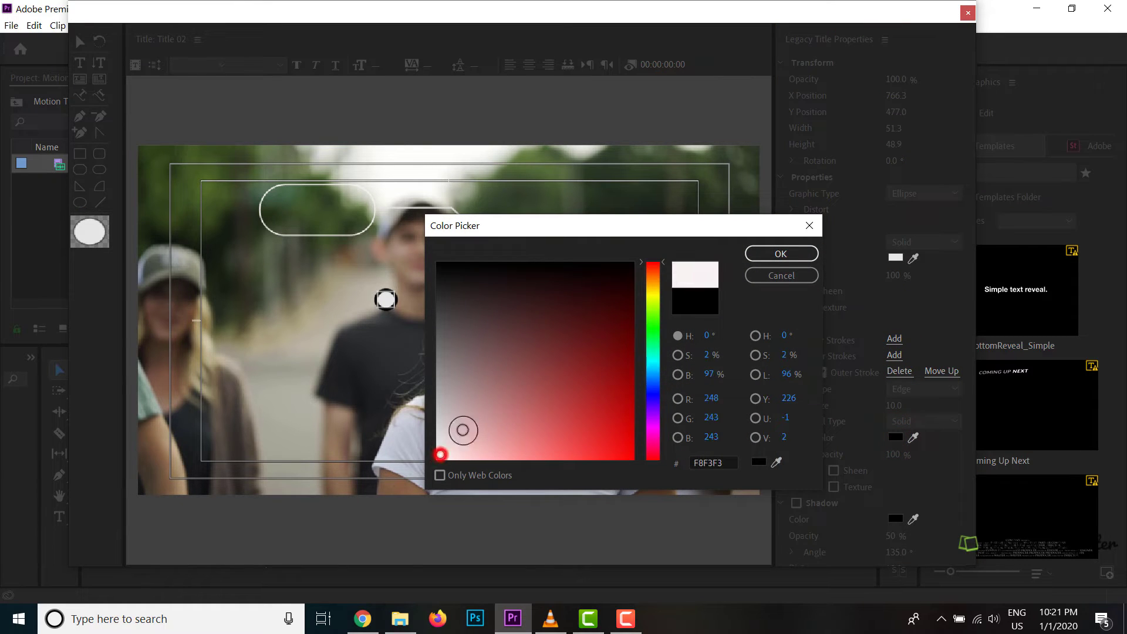
{"action": "left_click", "coordinate": [761, 254]}
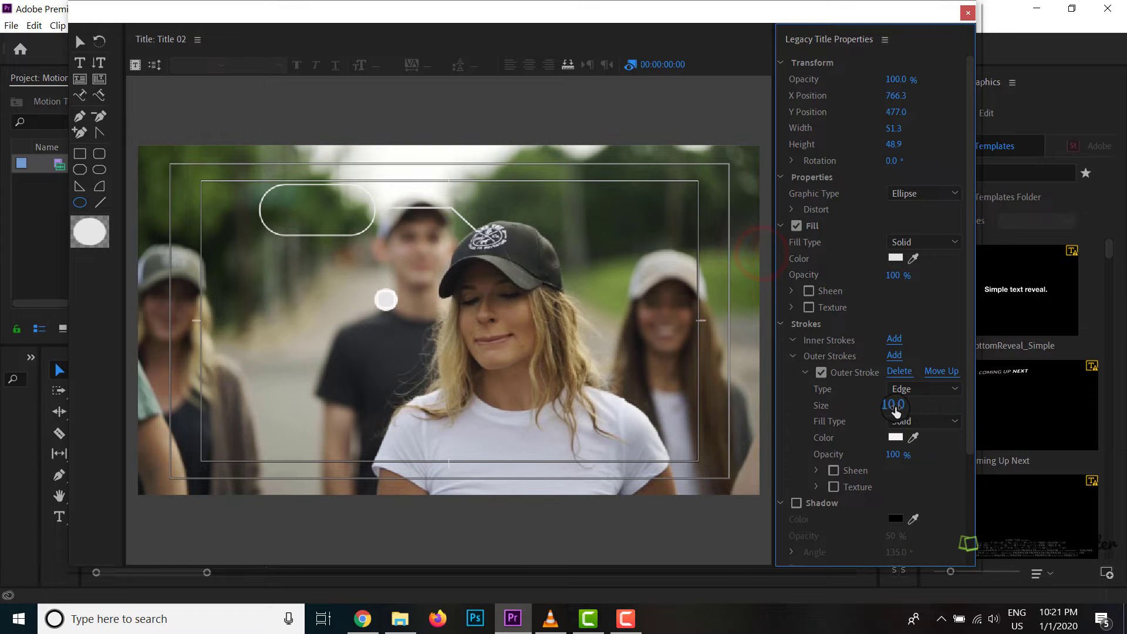
Step: Set the ellipse's outer stroke size to 4 and its fill opacity to 0%
{"action": "left_click", "coordinate": [894, 405]}
{"action": "left_click", "coordinate": [895, 405]}
{"action": "type", "text": "4"}
{"action": "left_click", "coordinate": [893, 276]}
{"action": "type", "text": "0"}
{"action": "key", "text": "Return"}
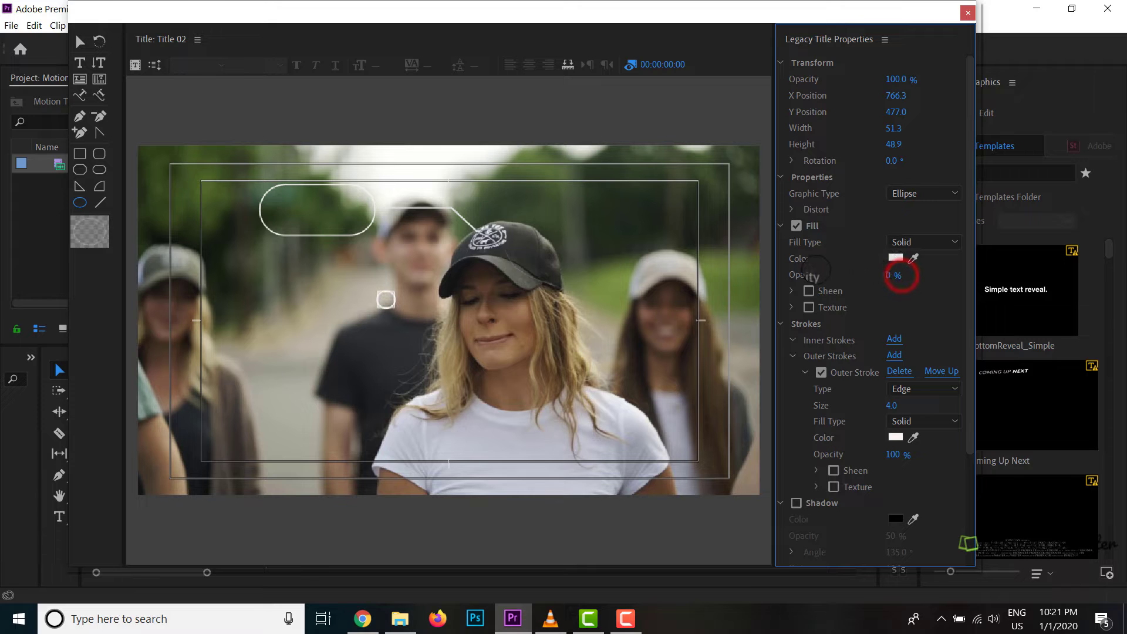
{"action": "left_click", "coordinate": [799, 267]}
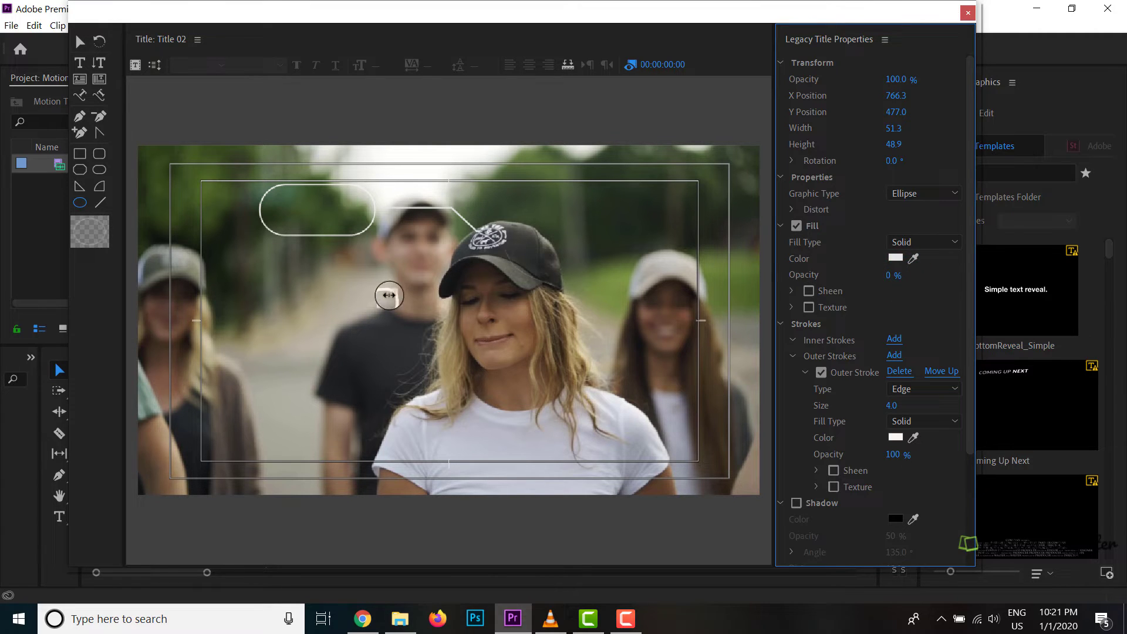
Step: Shrink the ellipse to about 35 wide and 32 high
{"action": "left_click", "coordinate": [81, 42]}
{"action": "left_click", "coordinate": [393, 307]}
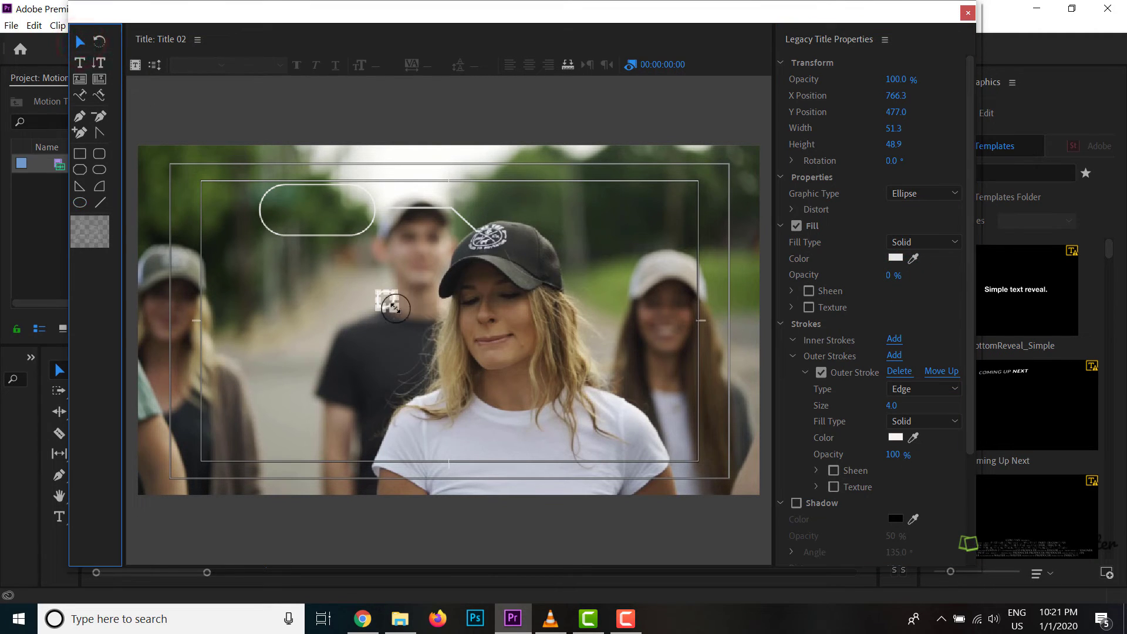
{"action": "left_click_drag", "start_coordinate": [395, 307], "coordinate": [389, 302]}
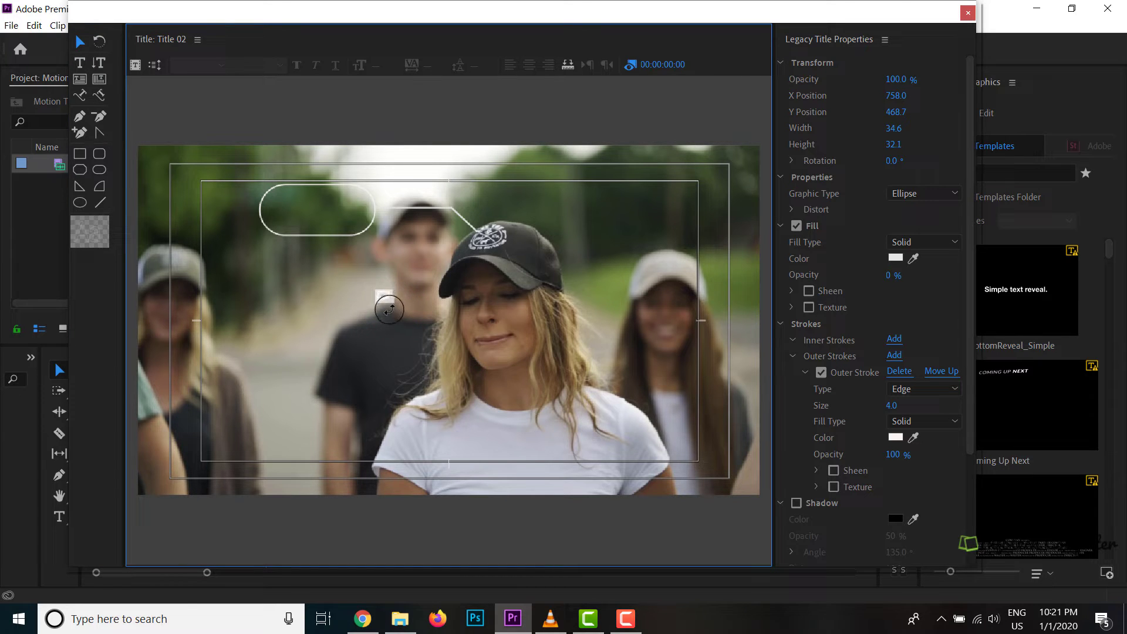
{"action": "left_click", "coordinate": [446, 324]}
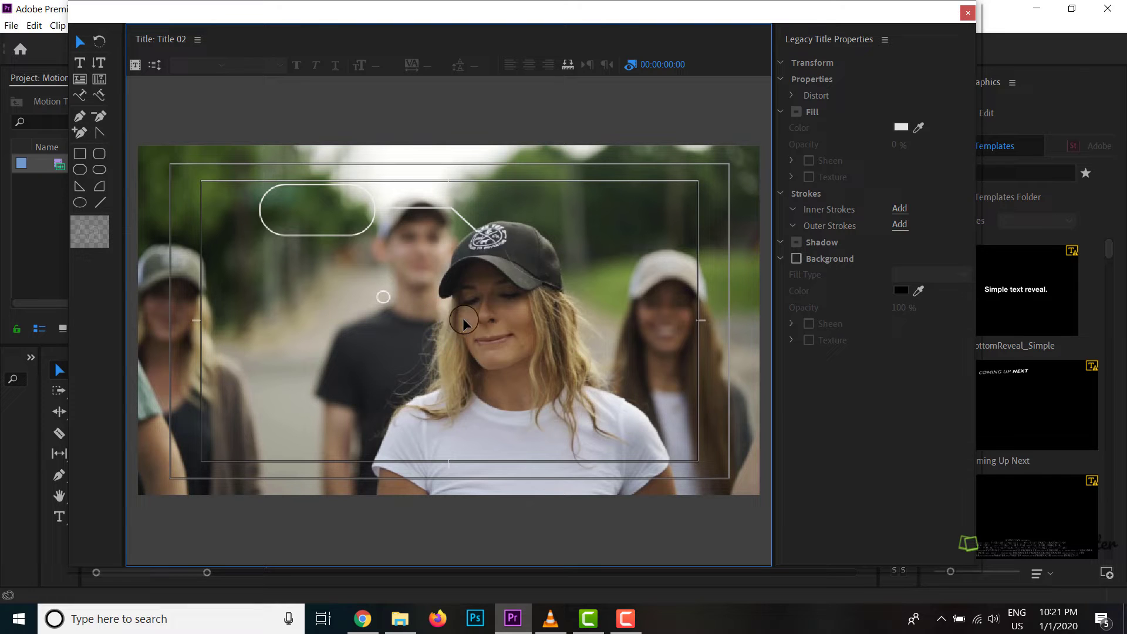
Step: Move the small circle onto the cap logo at the diagonal line's lower end, at about X 1060, Y 280
{"action": "left_click_drag", "start_coordinate": [382, 301], "coordinate": [461, 245]}
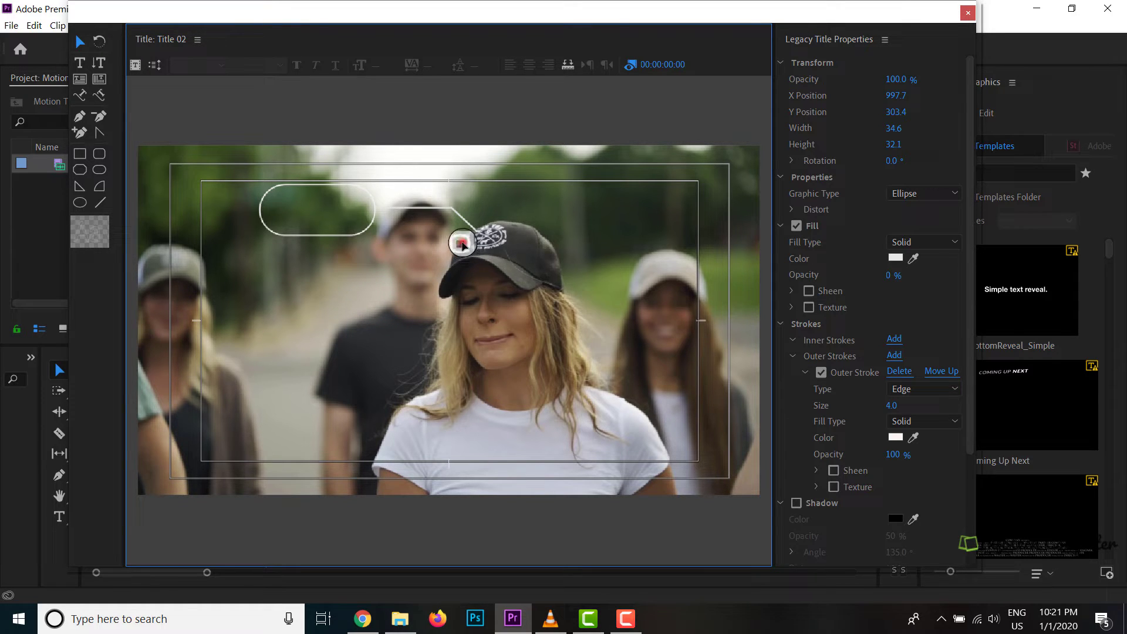
{"action": "left_click_drag", "start_coordinate": [464, 246], "coordinate": [483, 235]}
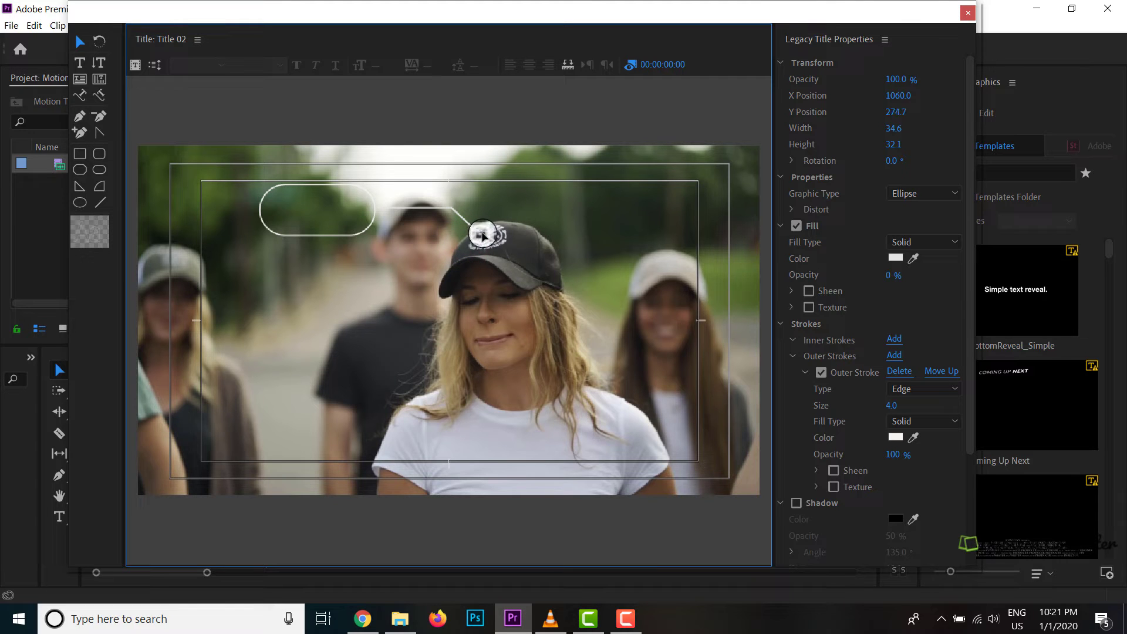
{"action": "left_click", "coordinate": [480, 332]}
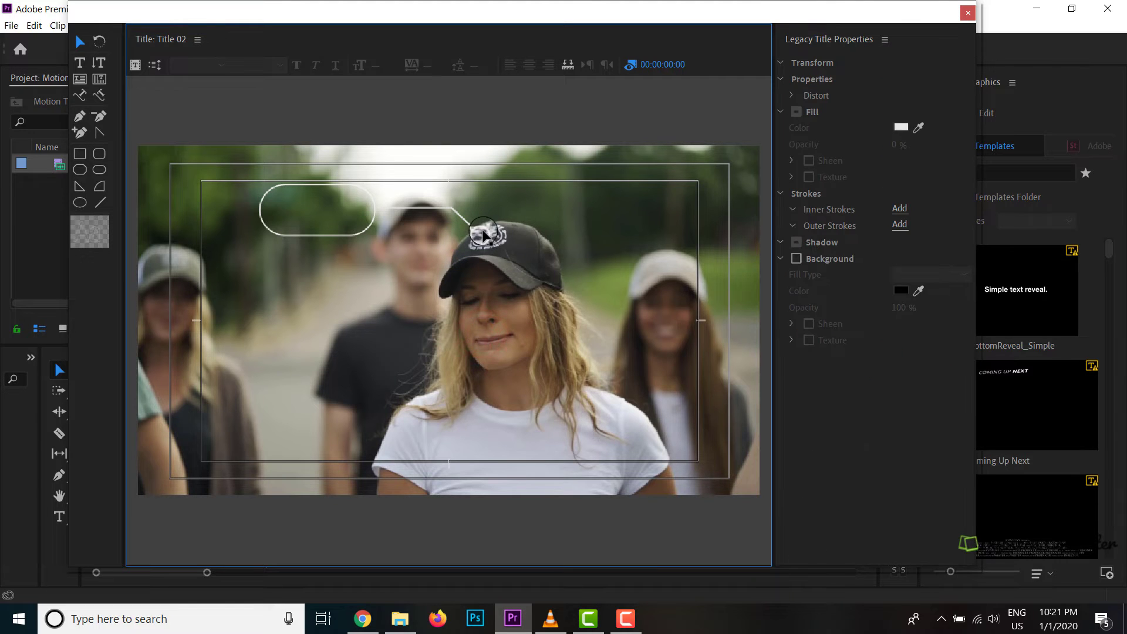
{"action": "left_click", "coordinate": [483, 236]}
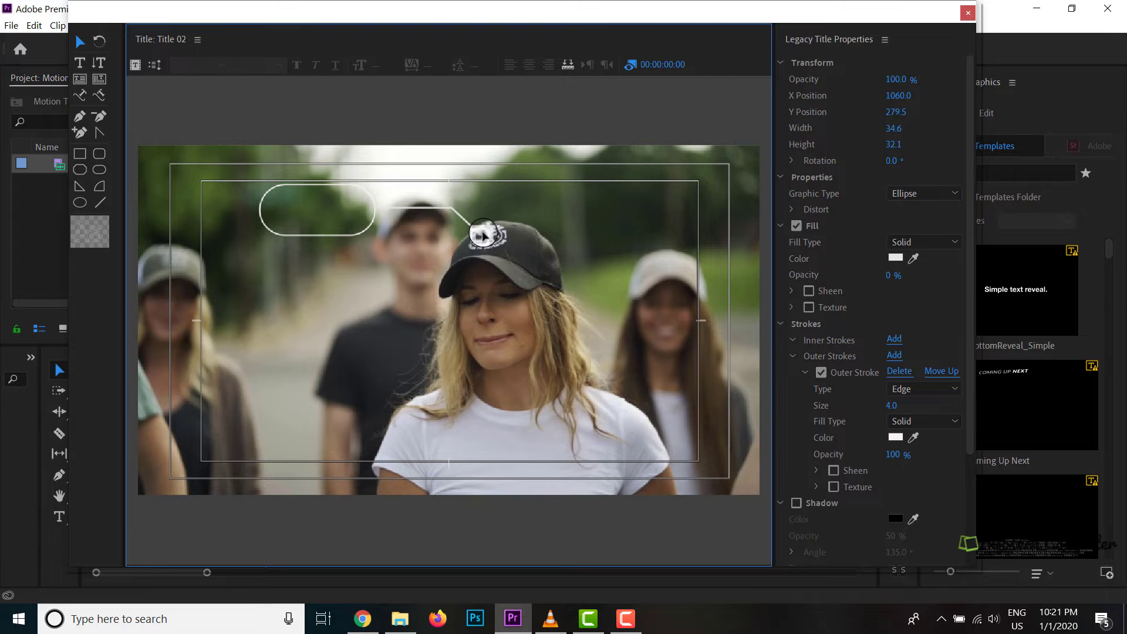
{"action": "left_click", "coordinate": [533, 219]}
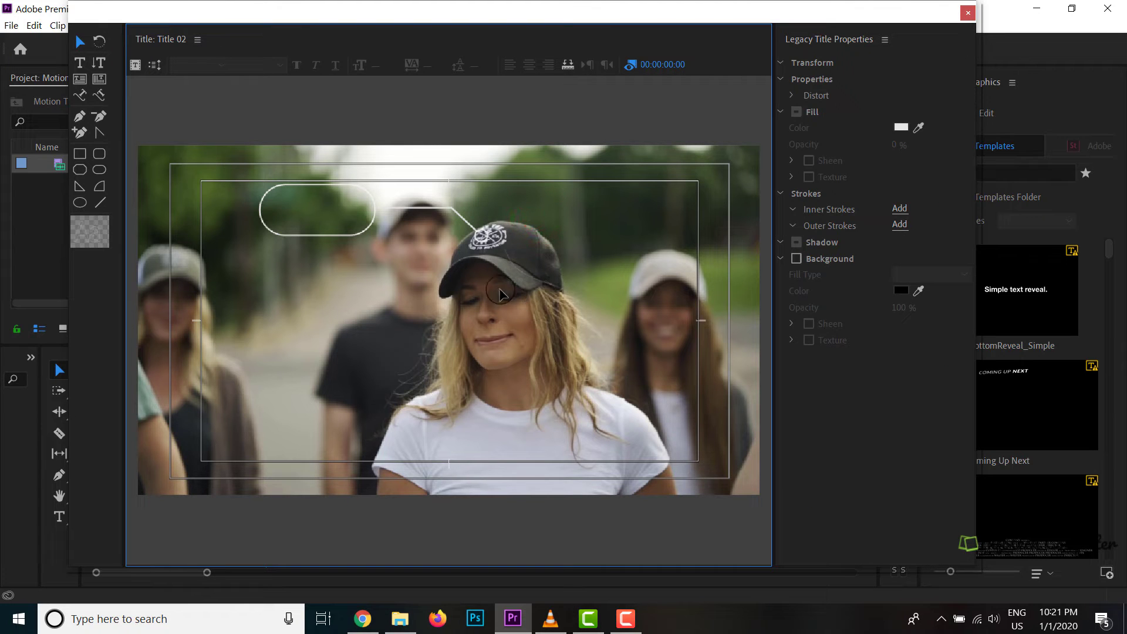
Step: Move the round rectangle to about X 602, Y 196 so its edge meets the horizontal line's free end
{"action": "left_click", "coordinate": [310, 226]}
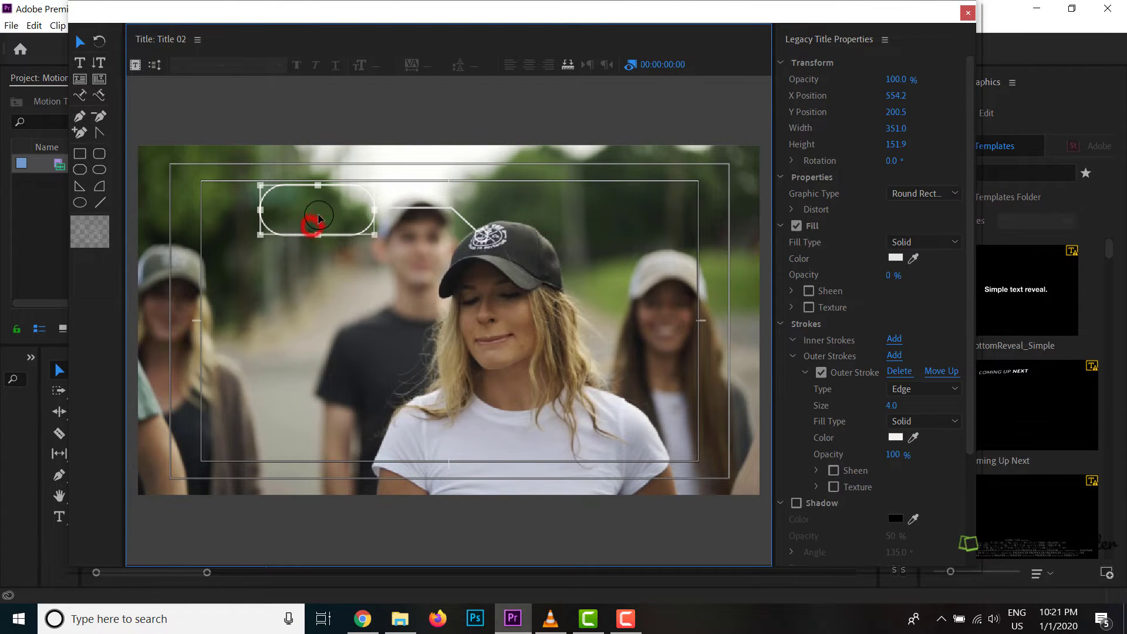
{"action": "left_click_drag", "start_coordinate": [318, 218], "coordinate": [357, 218]}
{"action": "left_click", "coordinate": [385, 292]}
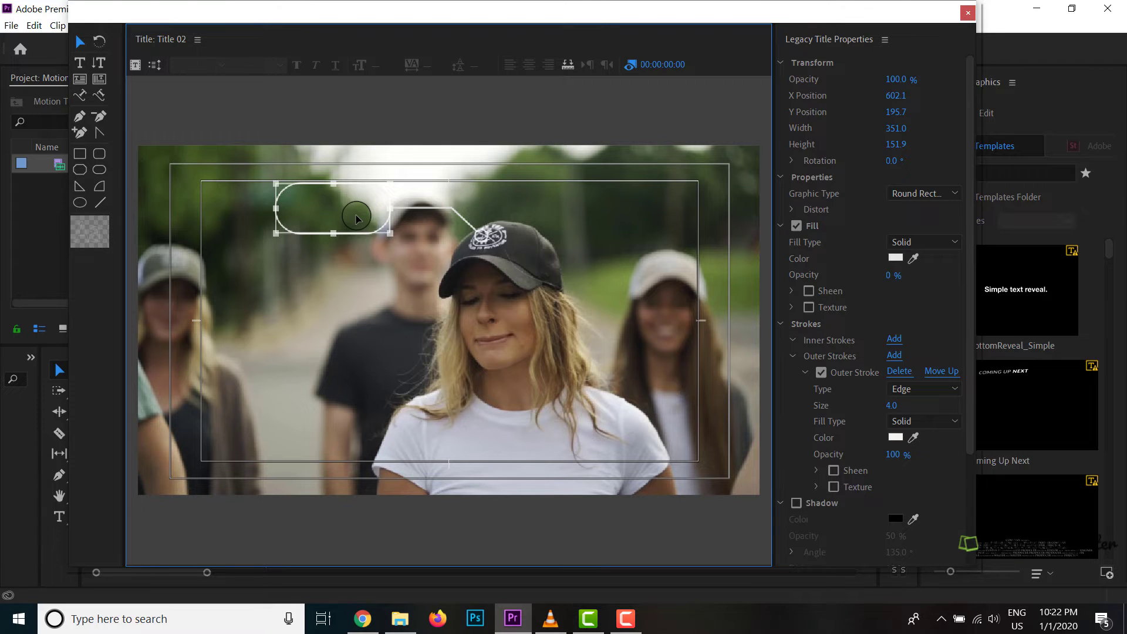
{"action": "left_click", "coordinate": [360, 282]}
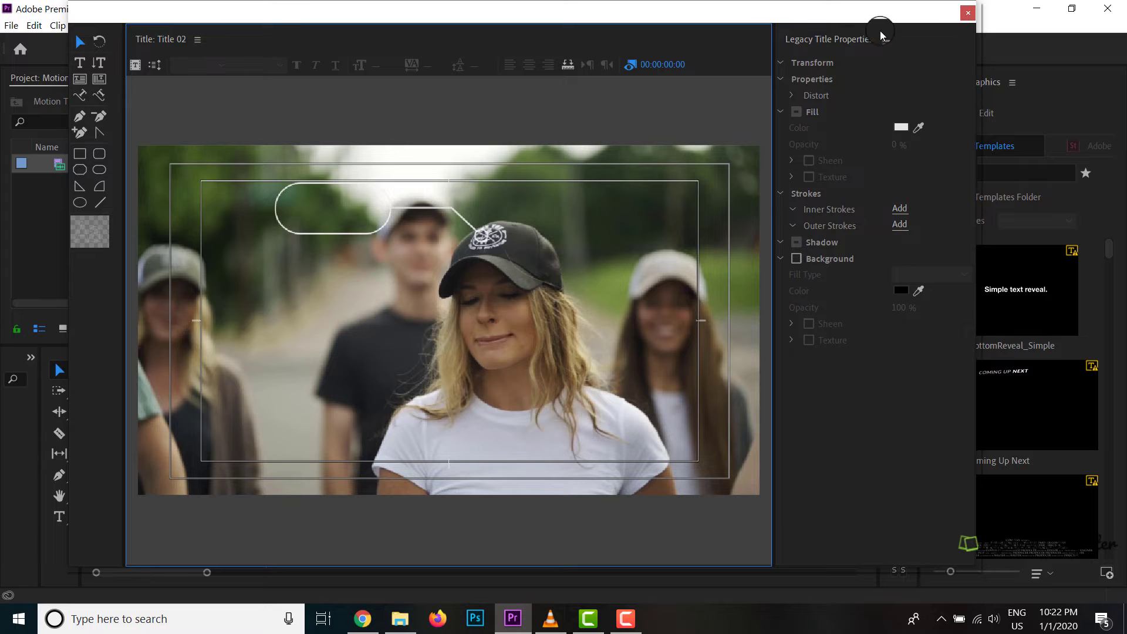
Step: Close the title and play the sequence from the start, stopping at 00:00:01:21
{"action": "left_click", "coordinate": [967, 13]}
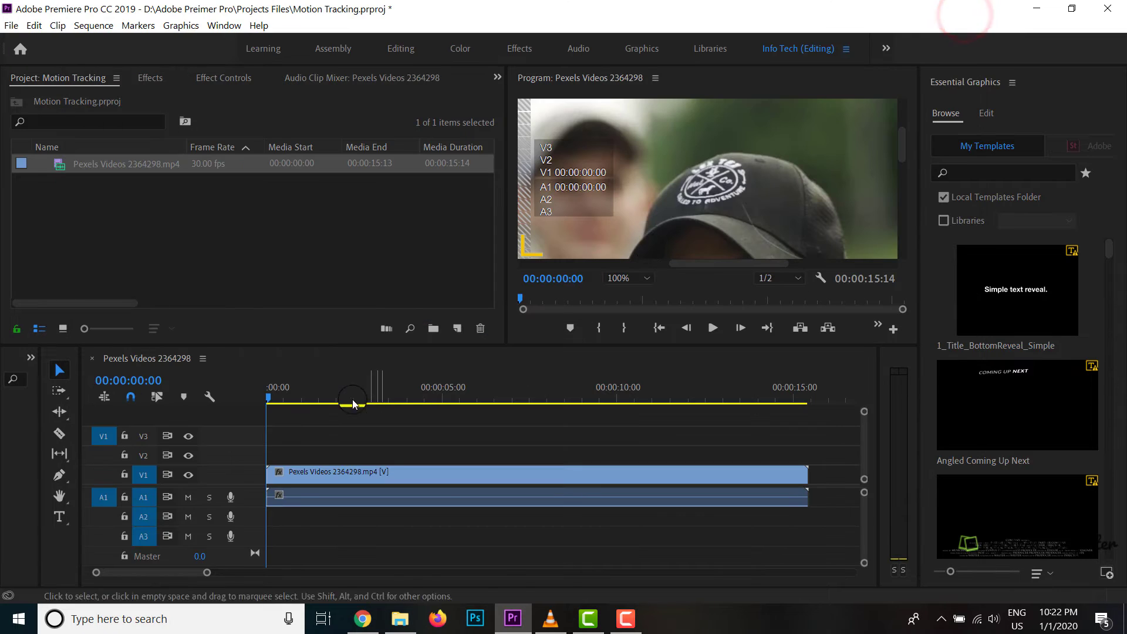
{"action": "left_click", "coordinate": [268, 395]}
{"action": "key", "text": "space"}
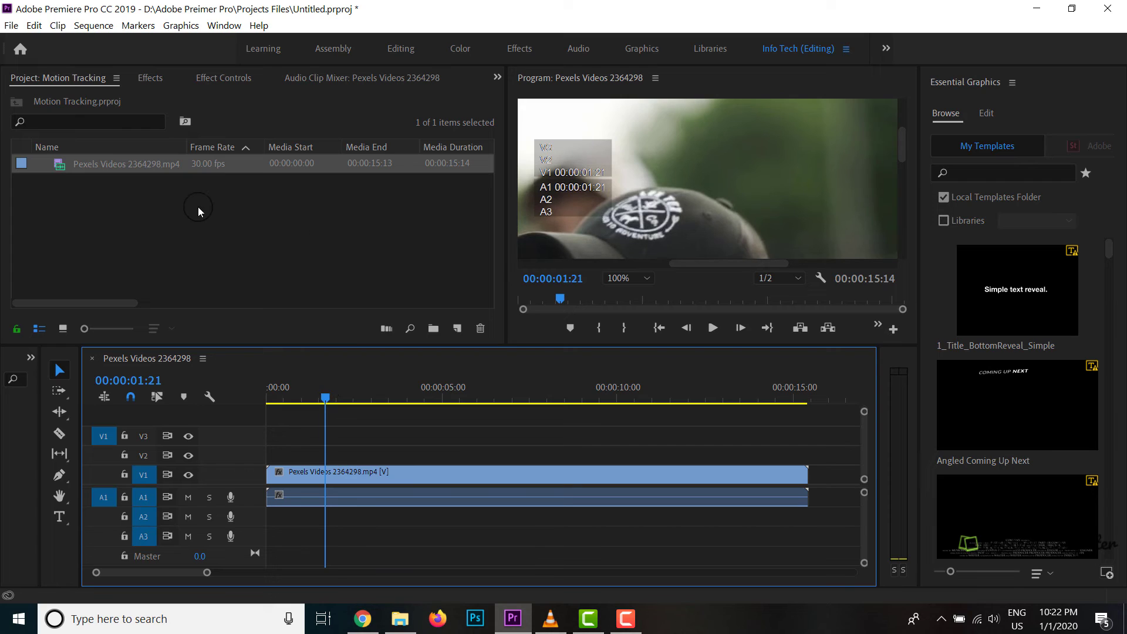
{"action": "left_click", "coordinate": [223, 263]}
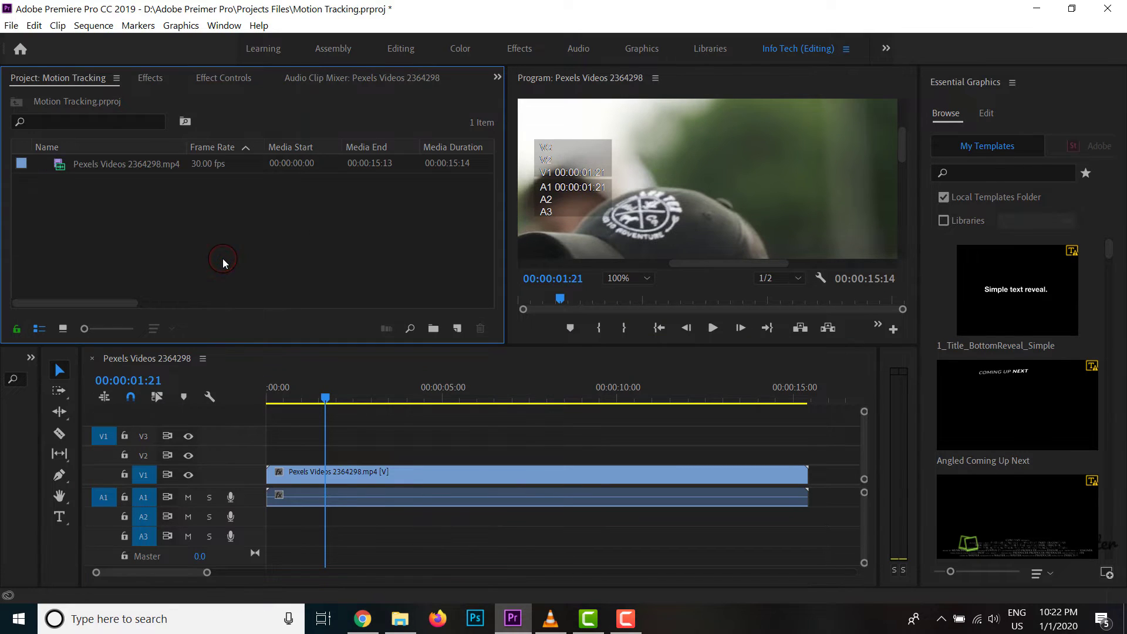
{"action": "left_click", "coordinate": [350, 475]}
{"action": "left_click", "coordinate": [182, 299]}
{"action": "scroll", "coordinate": [123, 223], "scroll_direction": "up", "scroll_amount": 2}
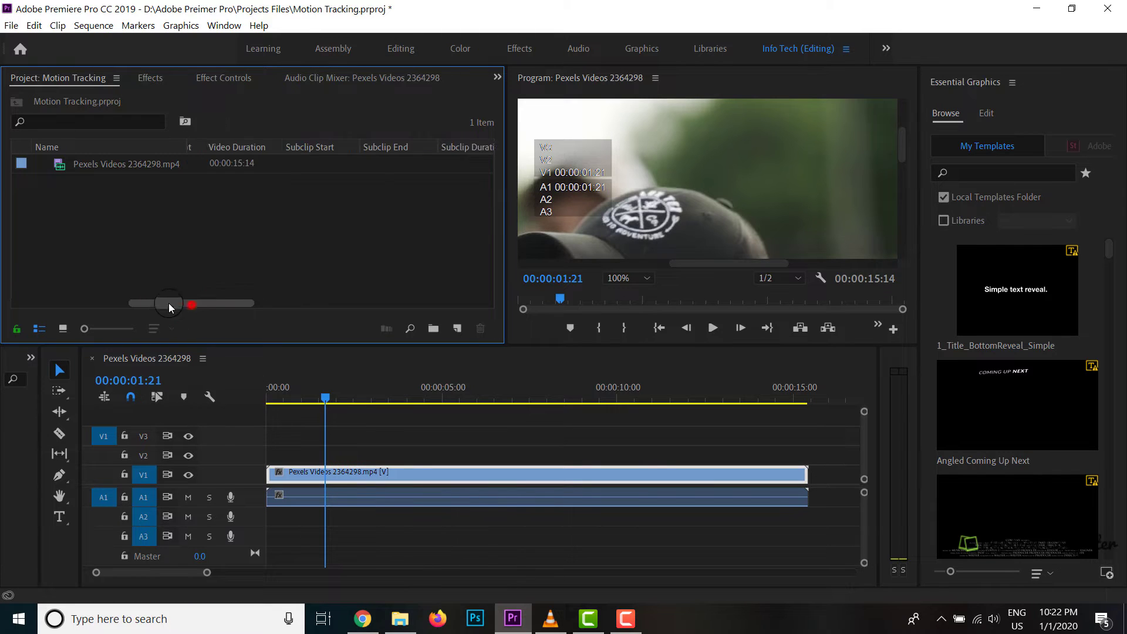
{"action": "left_click", "coordinate": [103, 202]}
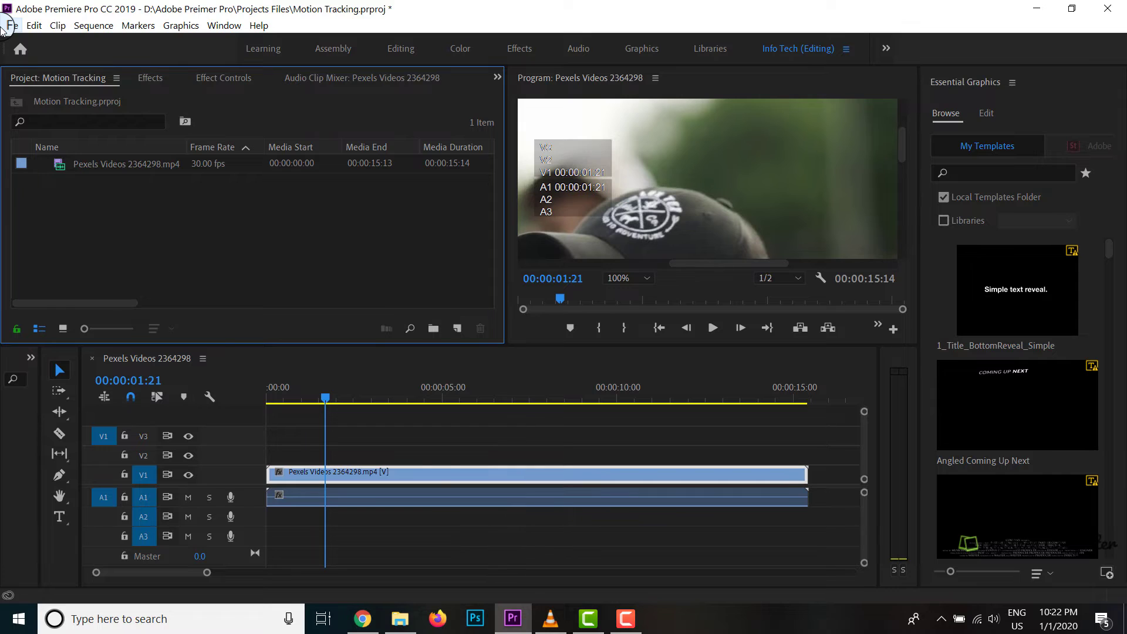
{"action": "left_click", "coordinate": [626, 618]}
{"action": "left_click", "coordinate": [1066, 561]}
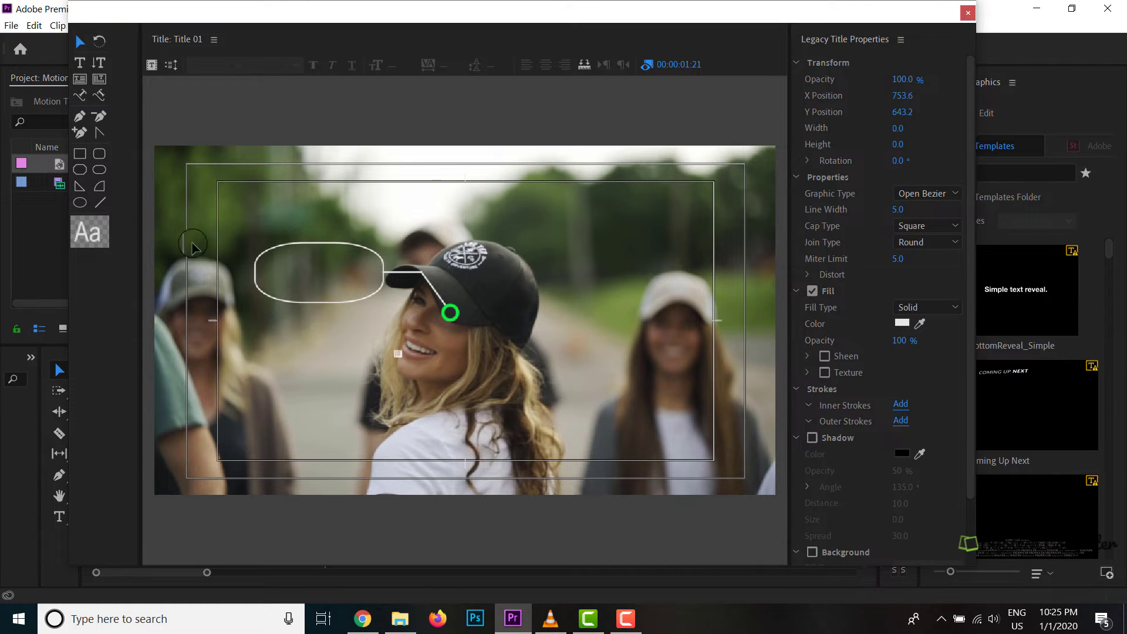
Step: Add a text object with the woman's first name inside the rounded label of Title 01
{"action": "left_click", "coordinate": [79, 62]}
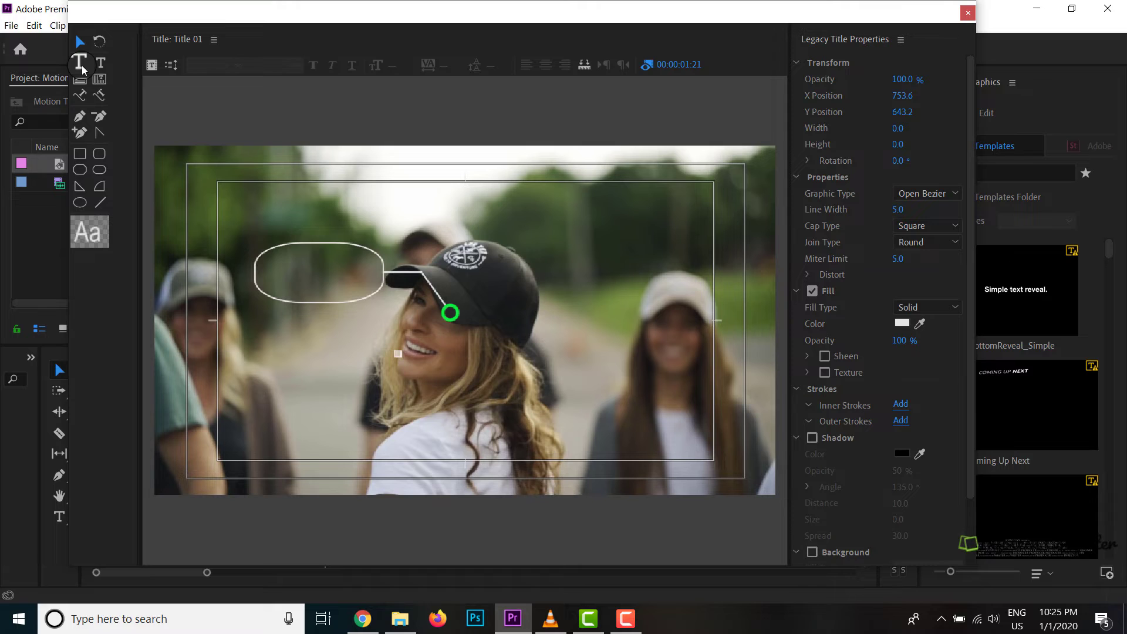
{"action": "left_click", "coordinate": [286, 269]}
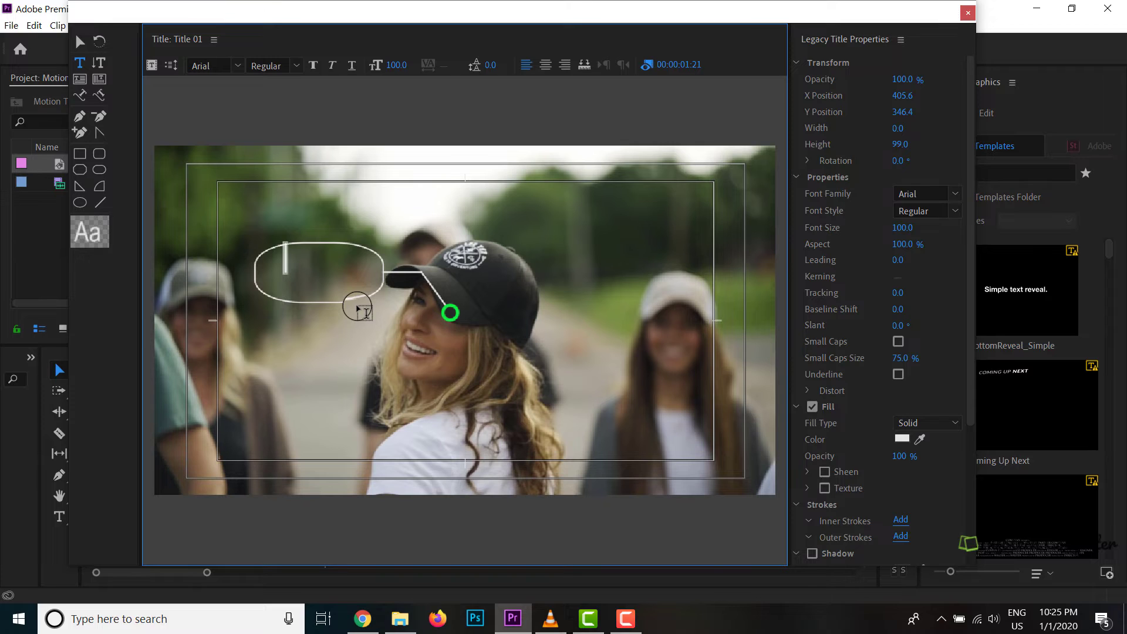
{"action": "type", "text": "Julia"}
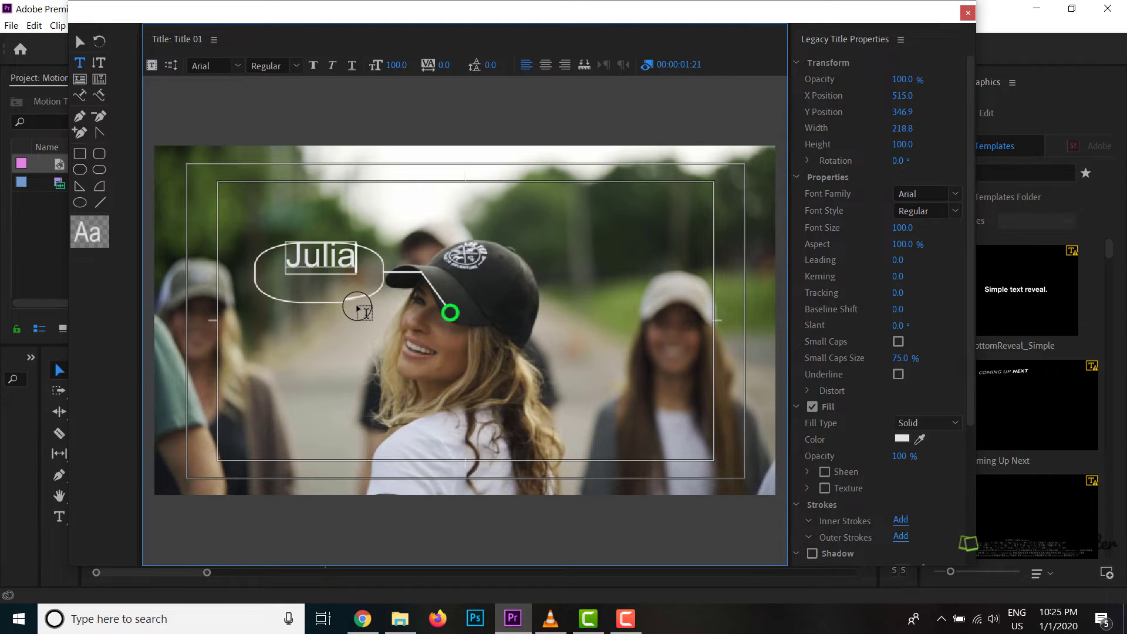
Step: Move the name text down to the middle of the rounded label, at about X 515, Y 390
{"action": "left_click", "coordinate": [80, 41]}
{"action": "left_click", "coordinate": [320, 253]}
{"action": "mouse_move", "coordinate": [321, 253]}
{"action": "left_mouse_down"}
{"action": "mouse_move", "coordinate": [325, 261]}
{"action": "mouse_move", "coordinate": [323, 243]}
{"action": "left_mouse_up"}
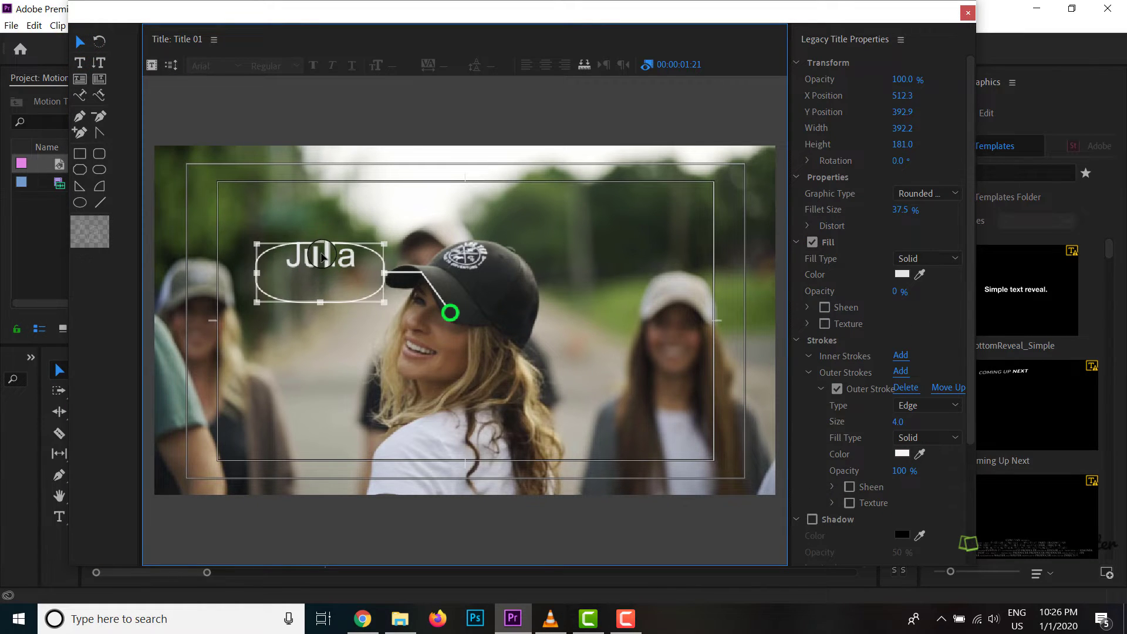
{"action": "left_click", "coordinate": [322, 256]}
{"action": "left_click_drag", "start_coordinate": [345, 252], "coordinate": [346, 269]}
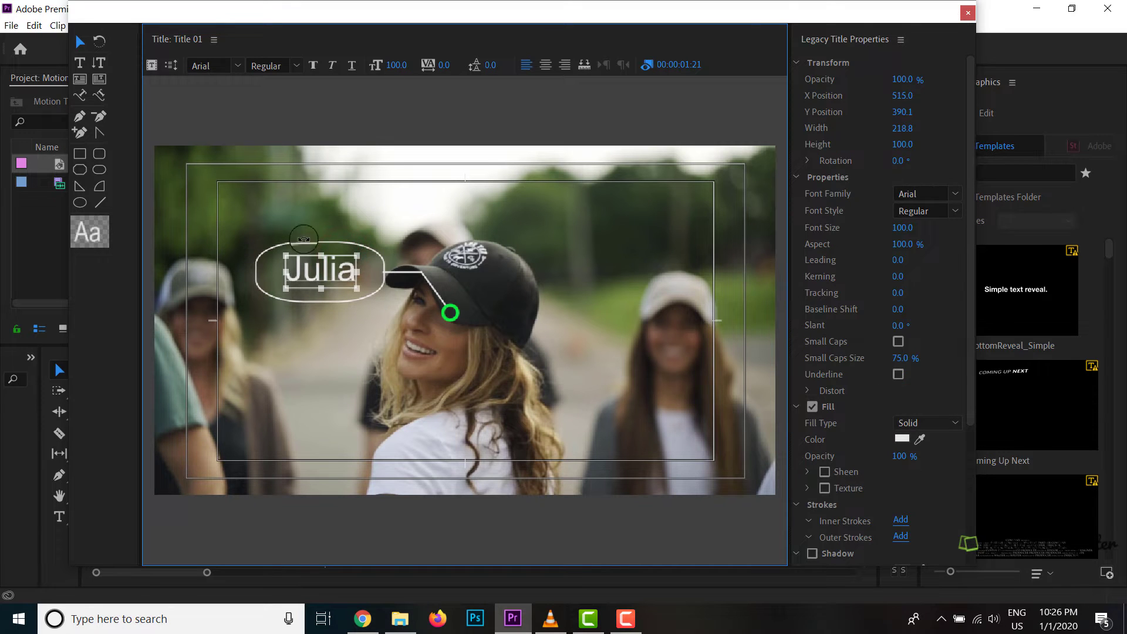
Step: Select the whole name text, set its font to MV Boli, and replace that with Segoe Script
{"action": "left_click", "coordinate": [82, 63]}
{"action": "left_click", "coordinate": [309, 261]}
{"action": "key", "text": "ctrl+a"}
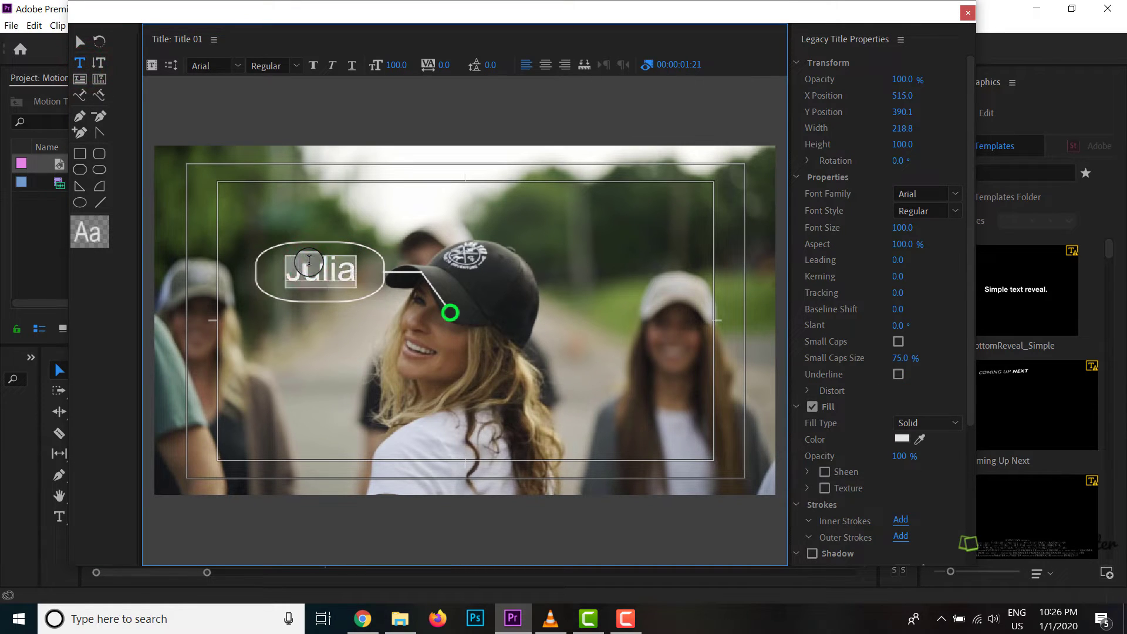
{"action": "left_click", "coordinate": [216, 65]}
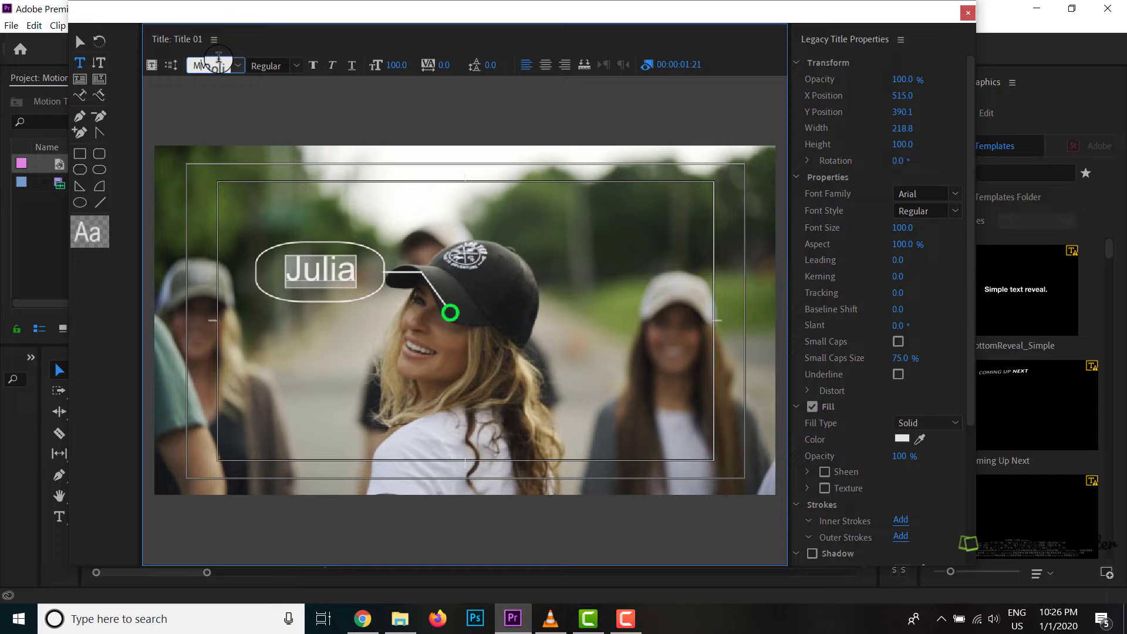
{"action": "left_click", "coordinate": [238, 66]}
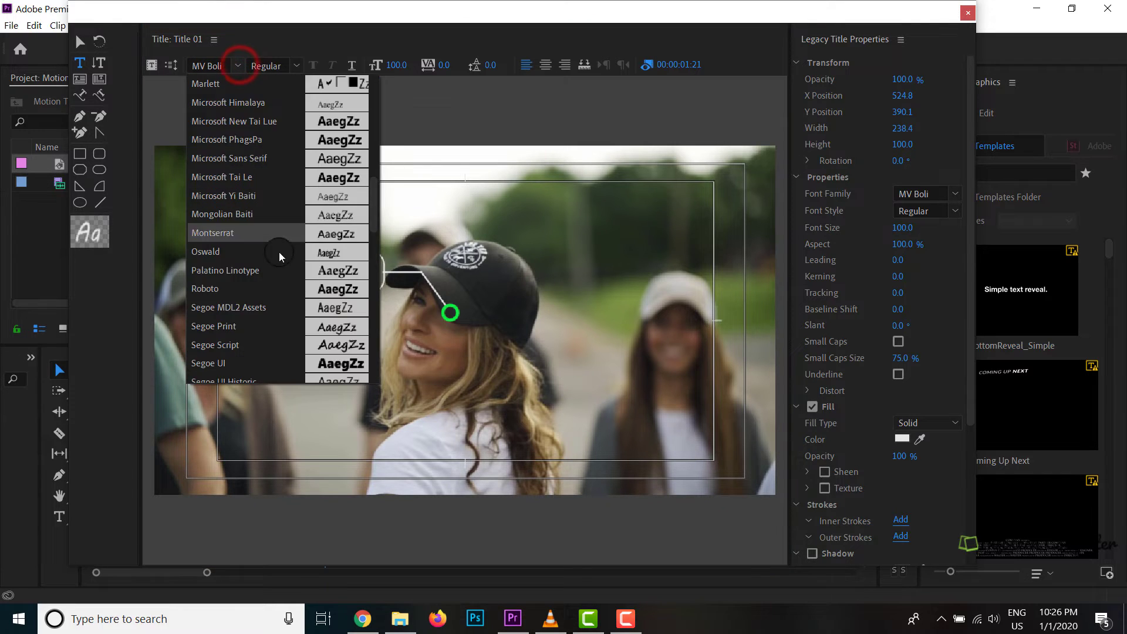
{"action": "scroll", "coordinate": [281, 276], "scroll_direction": "down", "scroll_amount": 5}
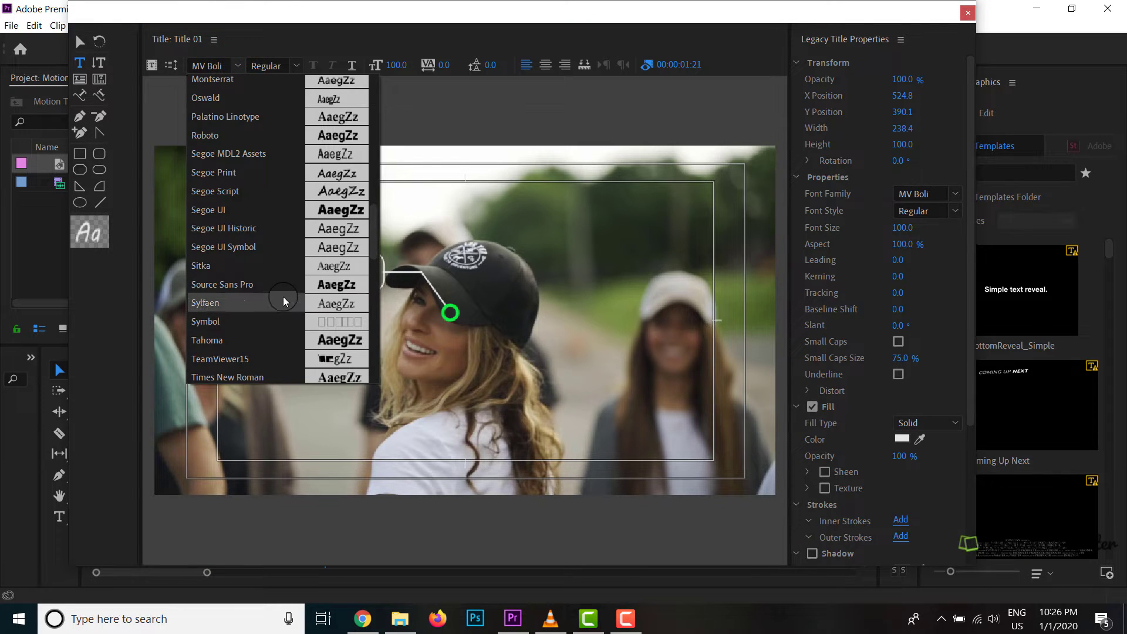
{"action": "left_click", "coordinate": [278, 194]}
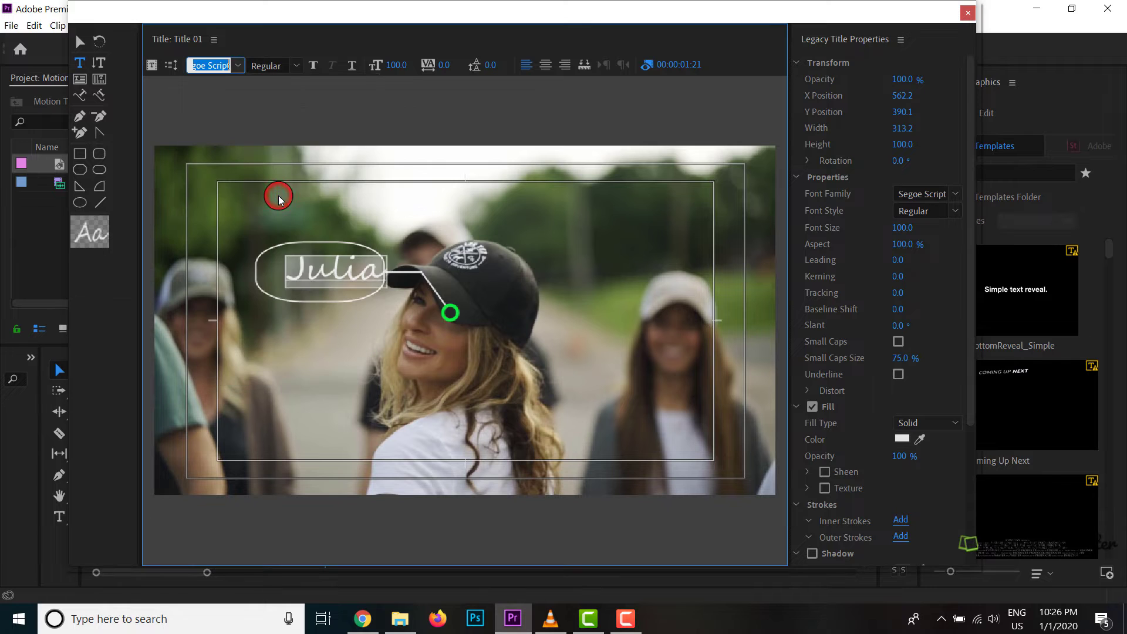
Step: Set the font of the selected name text to MV Boli and end the text selection
{"action": "left_click", "coordinate": [233, 65]}
{"action": "scroll", "coordinate": [252, 289], "scroll_direction": "down", "scroll_amount": 10}
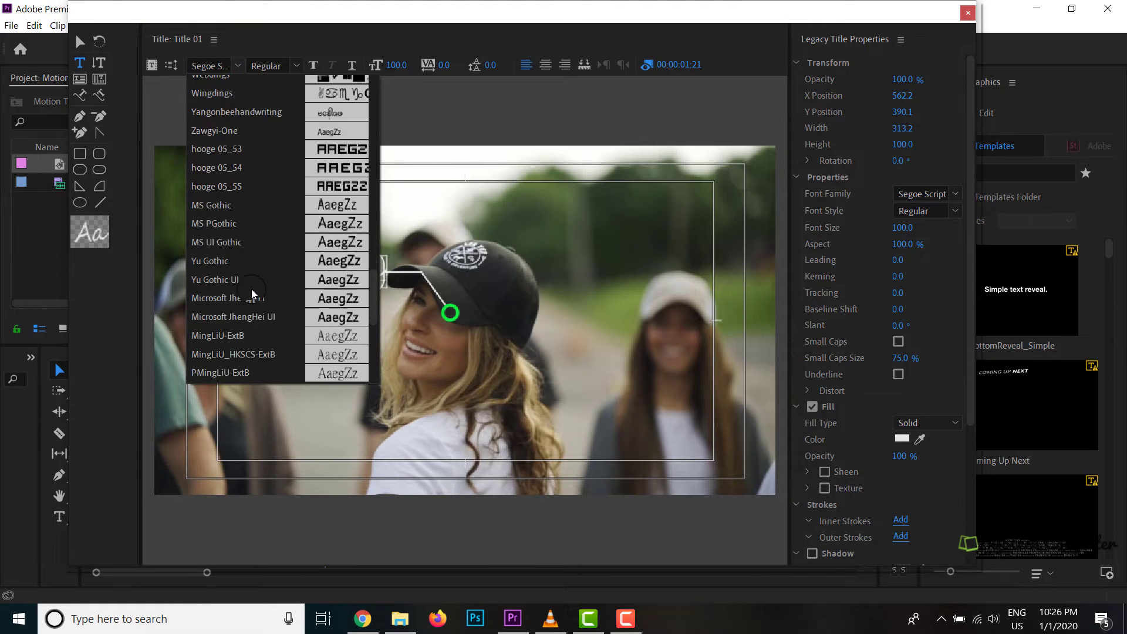
{"action": "scroll", "coordinate": [286, 319], "scroll_direction": "down", "scroll_amount": 10}
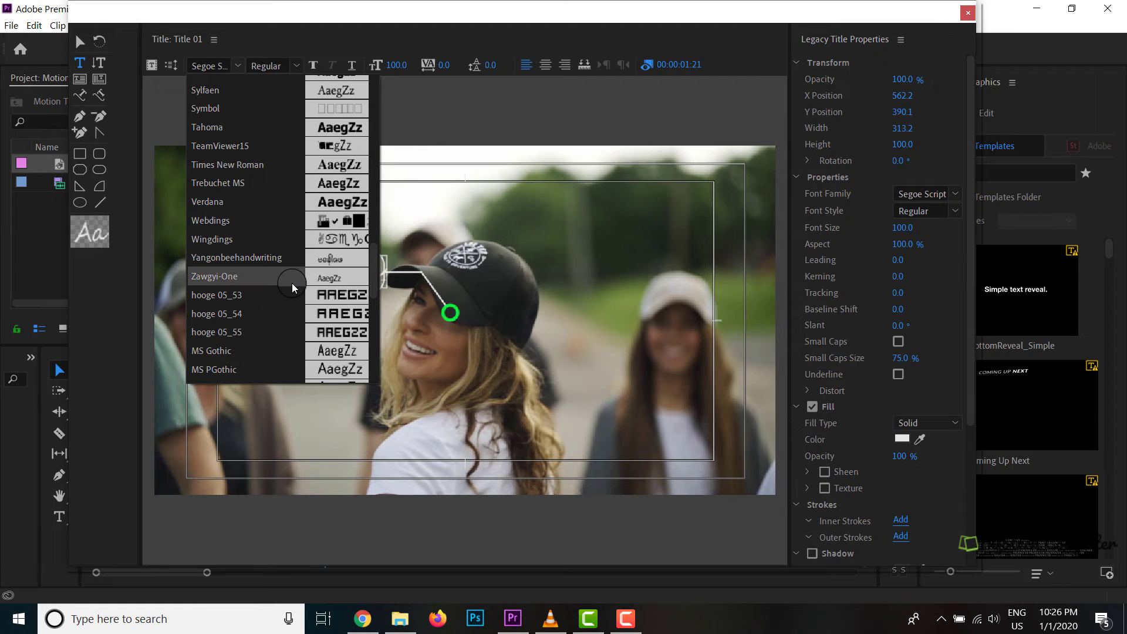
{"action": "scroll", "coordinate": [291, 283], "scroll_direction": "up", "scroll_amount": 6}
{"action": "scroll", "coordinate": [298, 241], "scroll_direction": "up", "scroll_amount": 6}
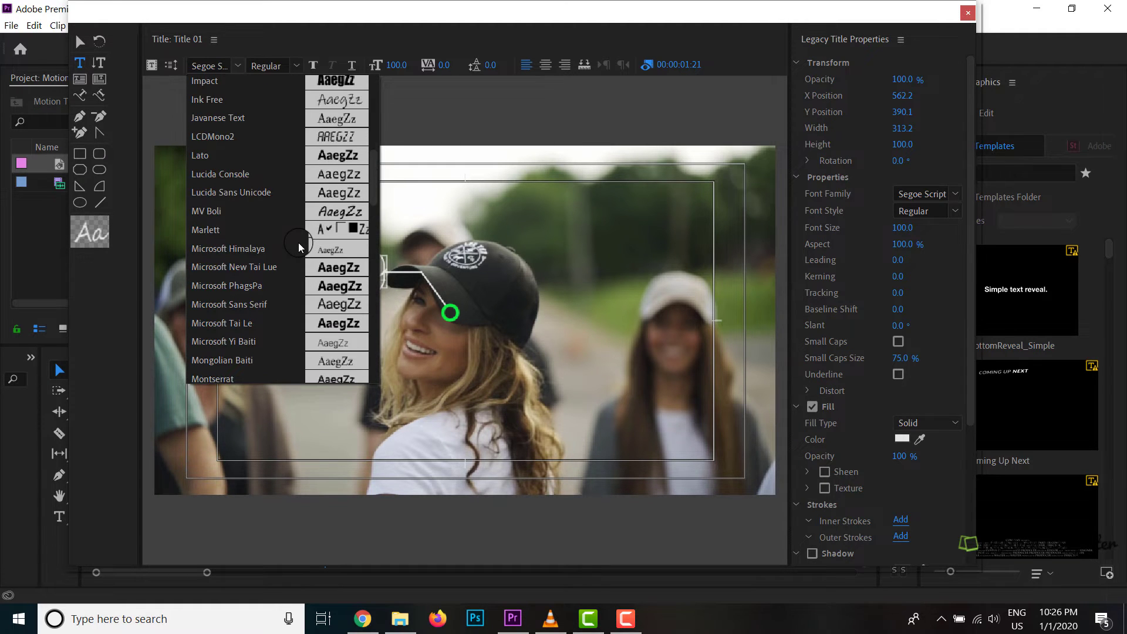
{"action": "scroll", "coordinate": [298, 242], "scroll_direction": "up", "scroll_amount": 3}
{"action": "left_click", "coordinate": [291, 260]}
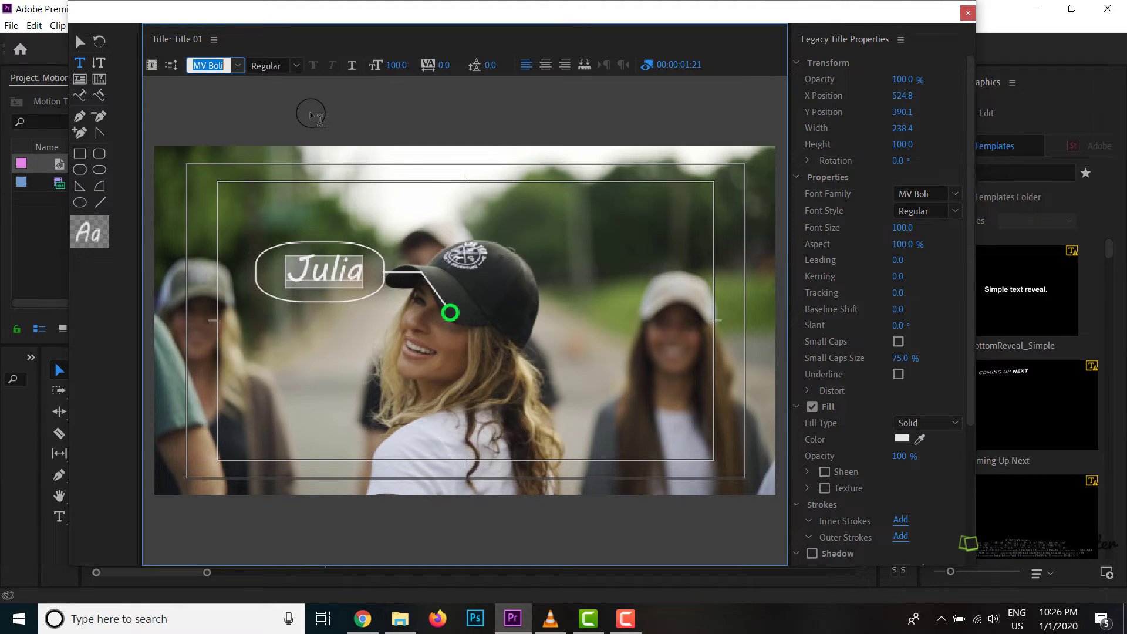
{"action": "left_click", "coordinate": [276, 103]}
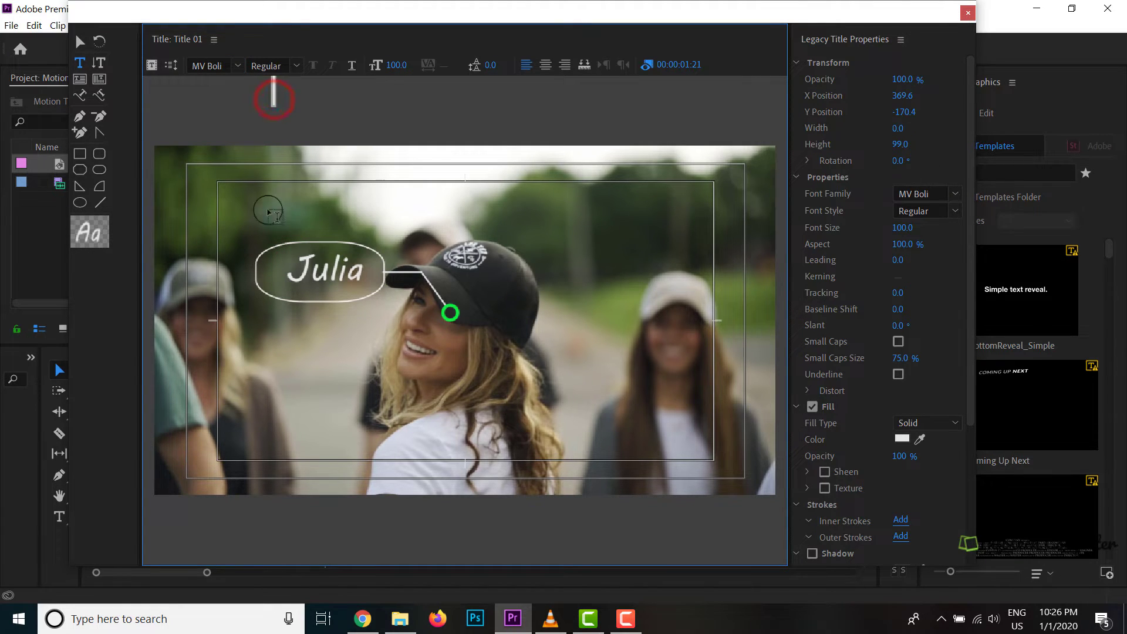
Step: Shrink the rounded label from its lower-left corner to about 327 wide and 169 high, fitting it around the name
{"action": "left_click", "coordinate": [80, 41]}
{"action": "left_click", "coordinate": [357, 270]}
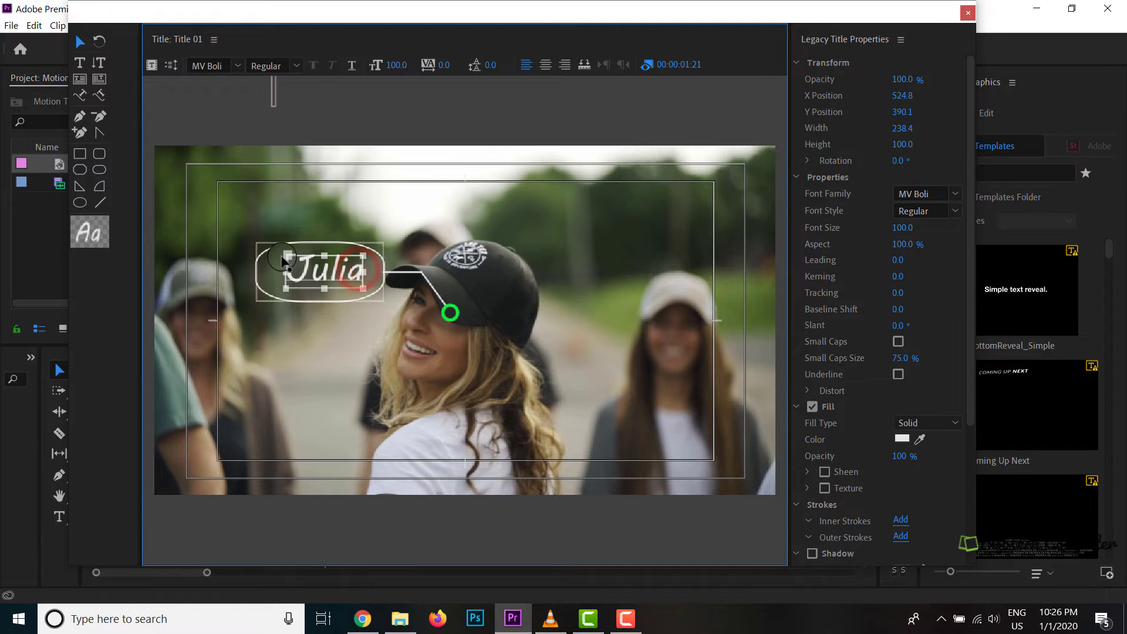
{"action": "left_click", "coordinate": [266, 281]}
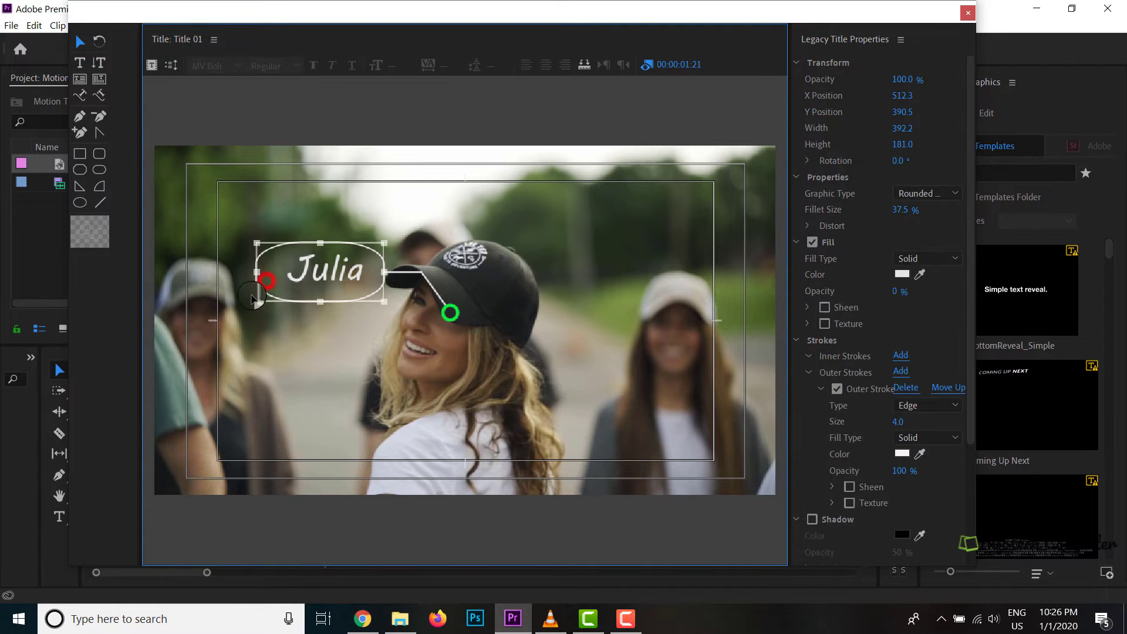
{"action": "left_click_drag", "start_coordinate": [257, 303], "coordinate": [279, 301]}
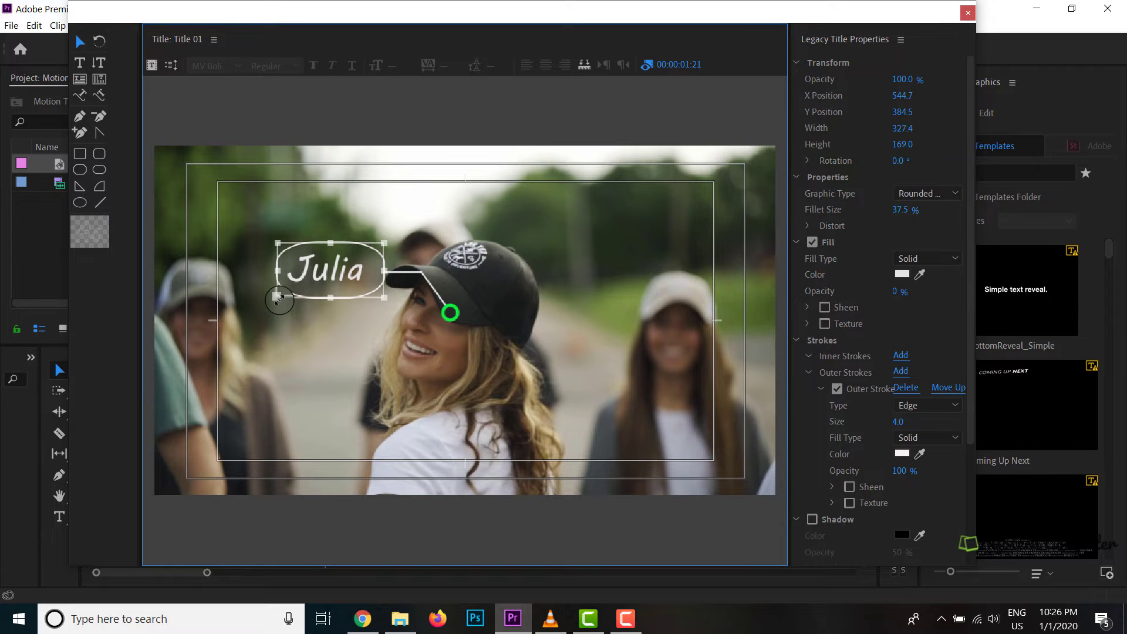
{"action": "left_click", "coordinate": [327, 365]}
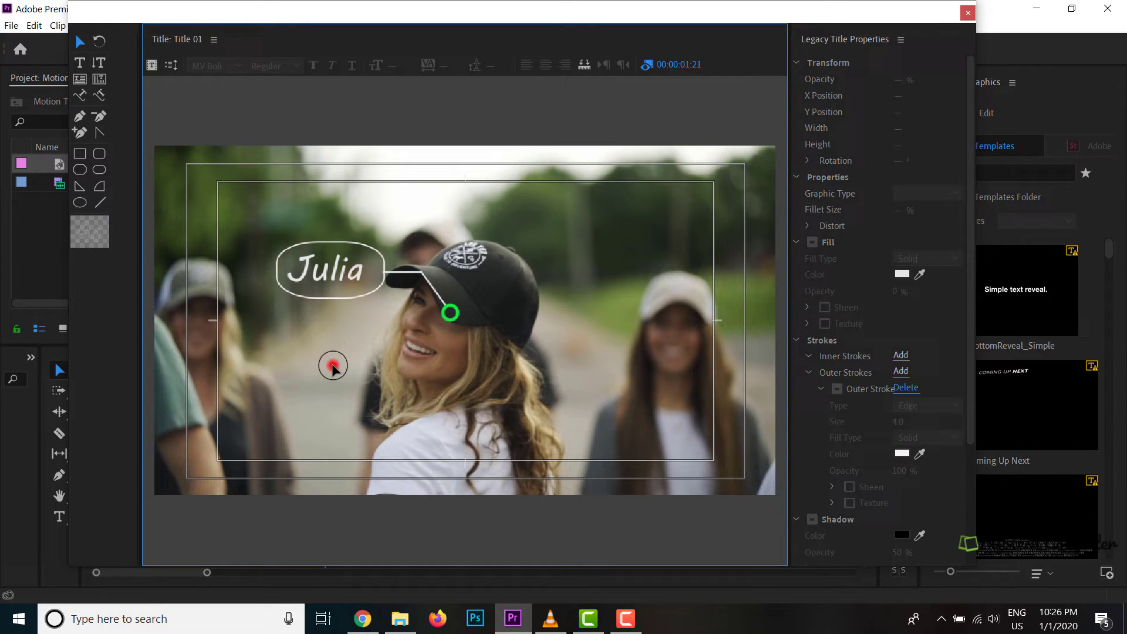
Step: Nudge the rounded label down to about X 544, Y 390 so it lines up with the leader line
{"action": "left_click", "coordinate": [379, 255]}
{"action": "key", "text": "Down"}
{"action": "key", "text": "Down"}
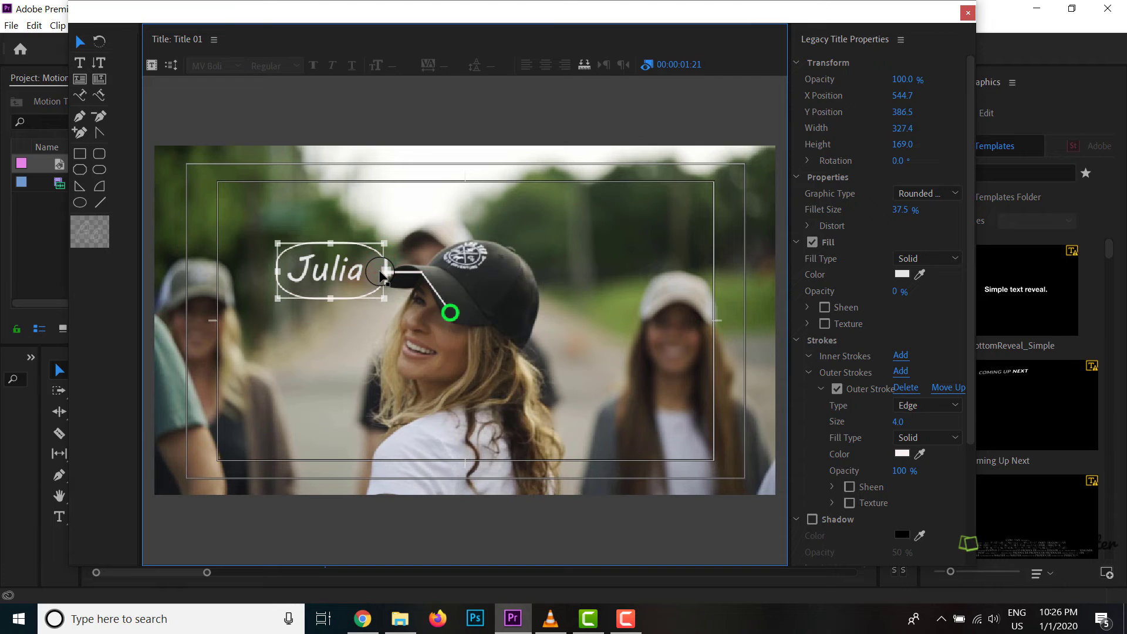
{"action": "key", "text": "Down"}
{"action": "key", "text": "Down"}
{"action": "key", "text": "Down"}
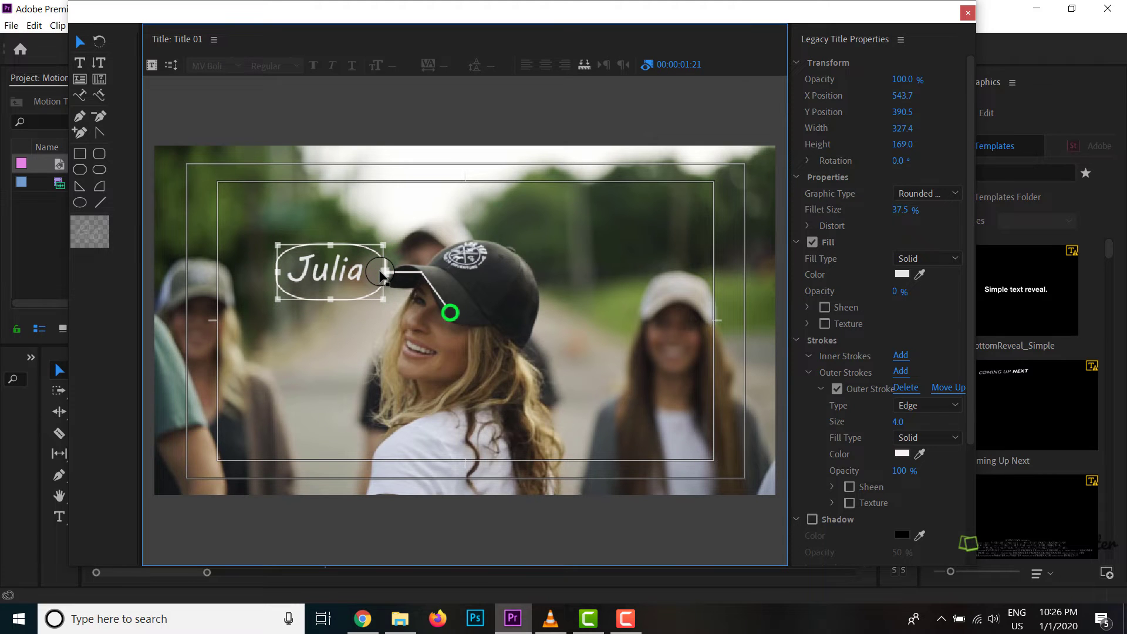
{"action": "left_click", "coordinate": [402, 298]}
Step: Nudge the name text right to about X 537 so it sits centred in the rounded label
{"action": "left_click", "coordinate": [342, 269]}
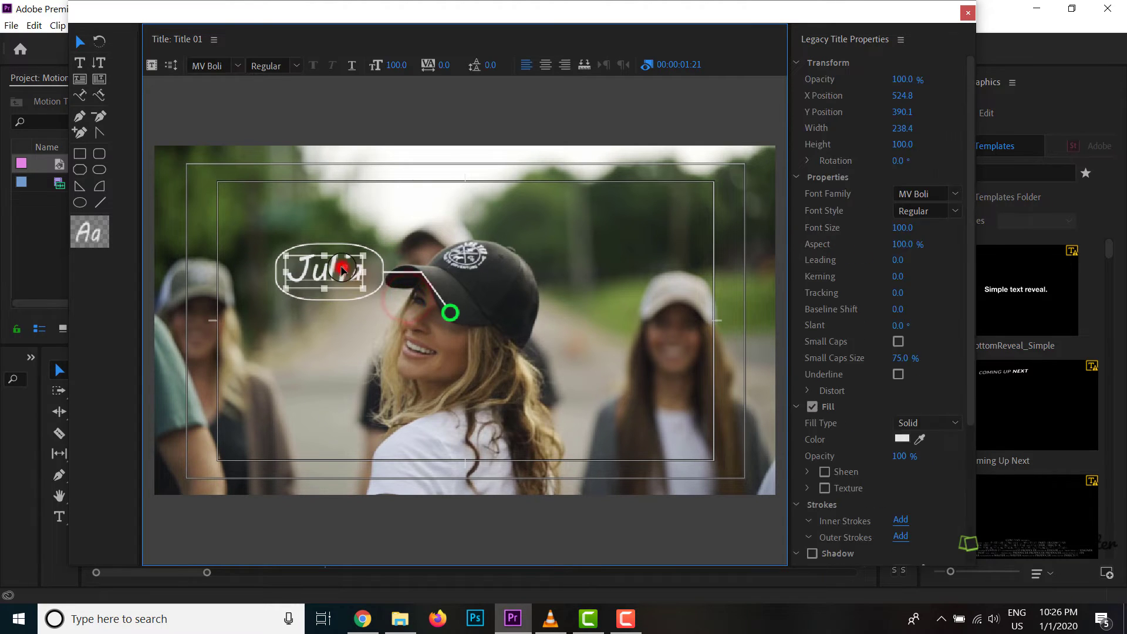
{"action": "key", "text": "Right"}
{"action": "key", "text": "Right"}
{"action": "key", "text": "Right"}
{"action": "key", "text": "Right"}
{"action": "key", "text": "Right"}
{"action": "key", "text": "Right"}
{"action": "key", "text": "Right"}
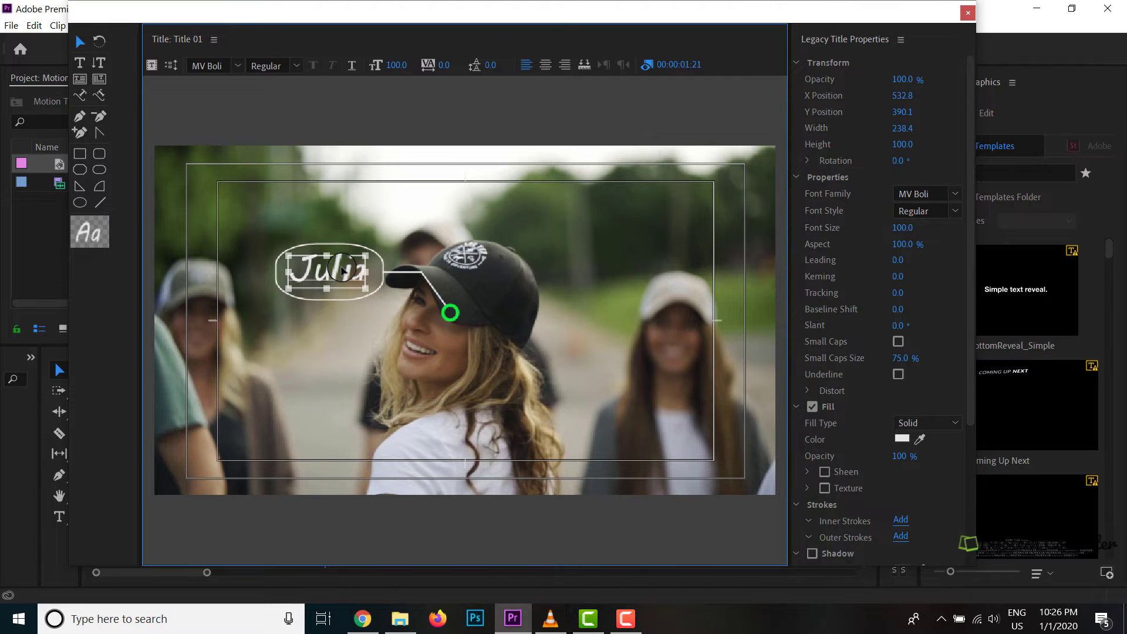
{"action": "left_click", "coordinate": [443, 237]}
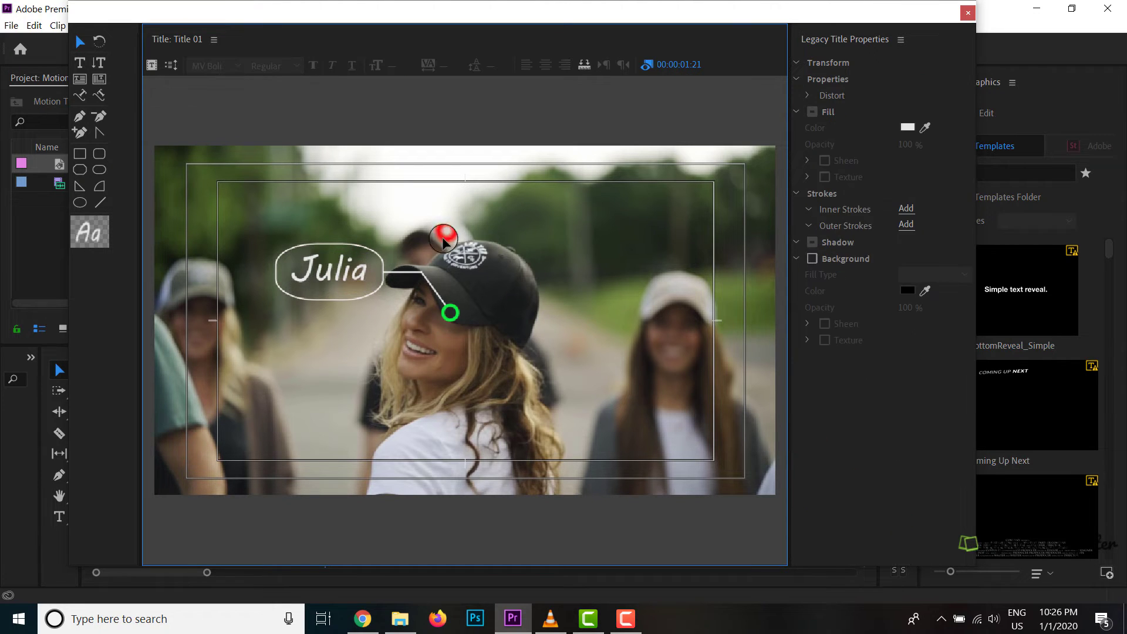
Step: Try to recolour the name text's fill by choosing only a blue hue
{"action": "left_click", "coordinate": [372, 272]}
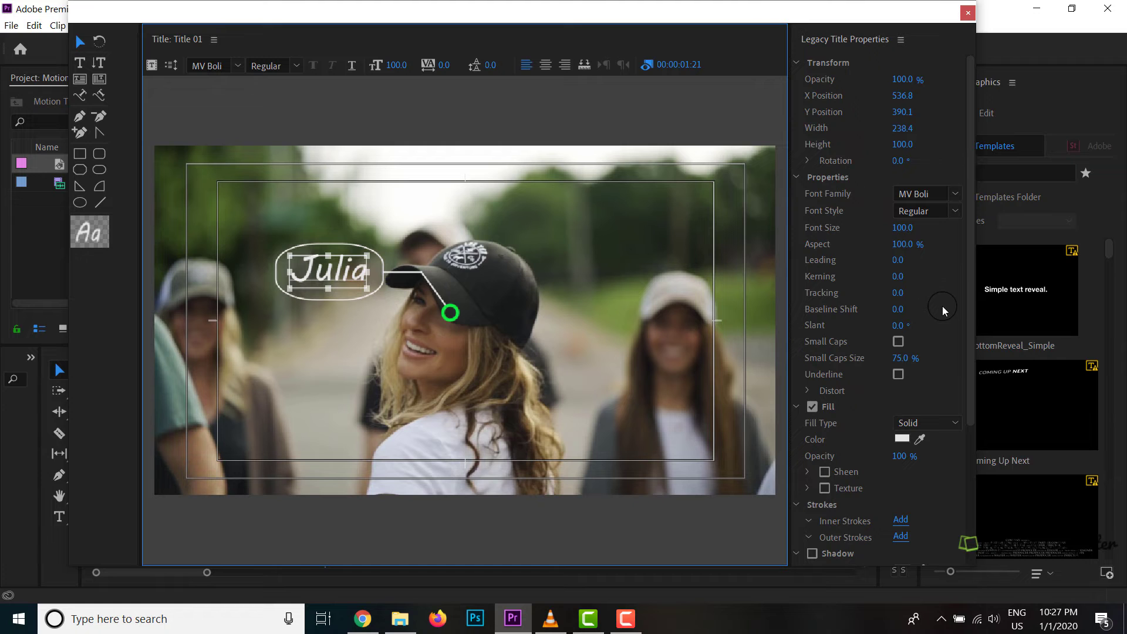
{"action": "scroll", "coordinate": [927, 335], "scroll_direction": "down", "scroll_amount": 1}
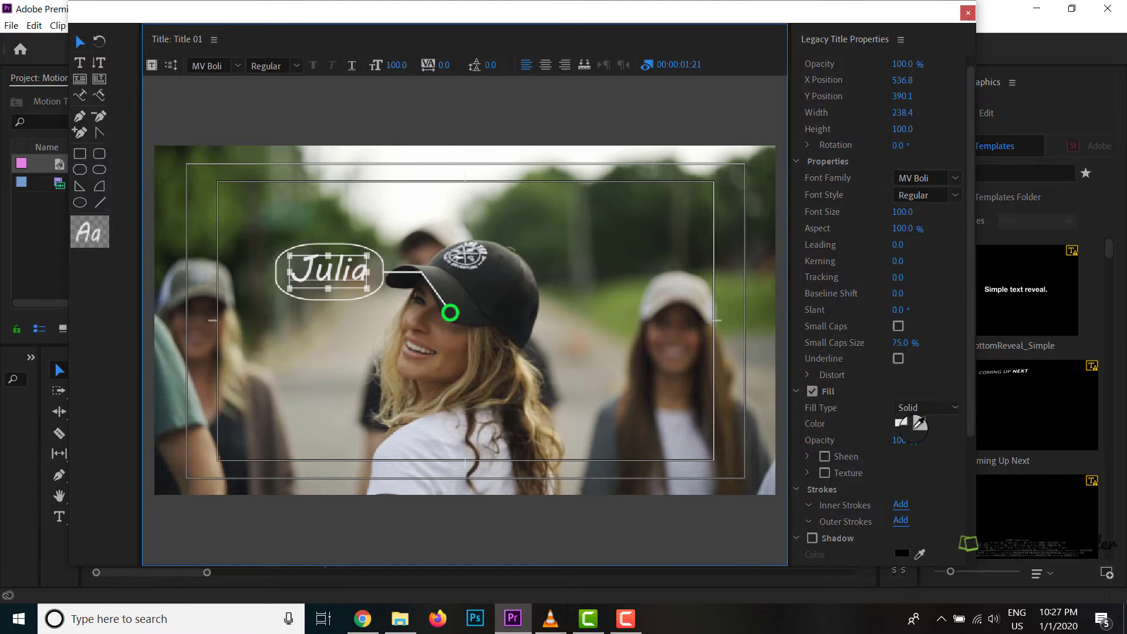
{"action": "left_click", "coordinate": [903, 428]}
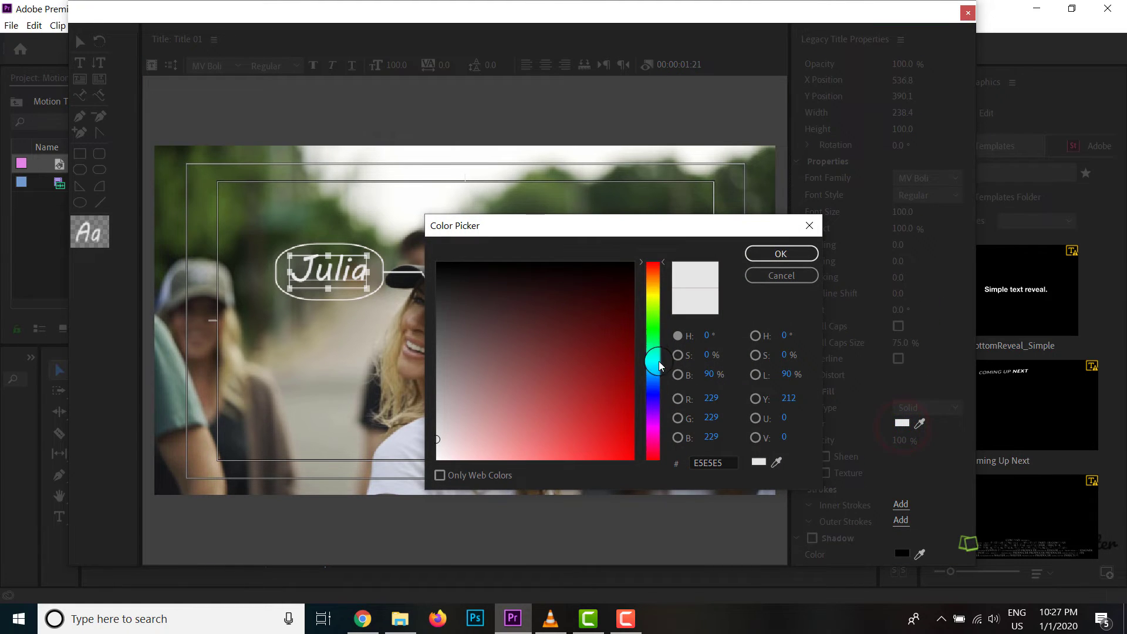
{"action": "left_click", "coordinate": [656, 364]}
{"action": "left_click", "coordinate": [654, 387]}
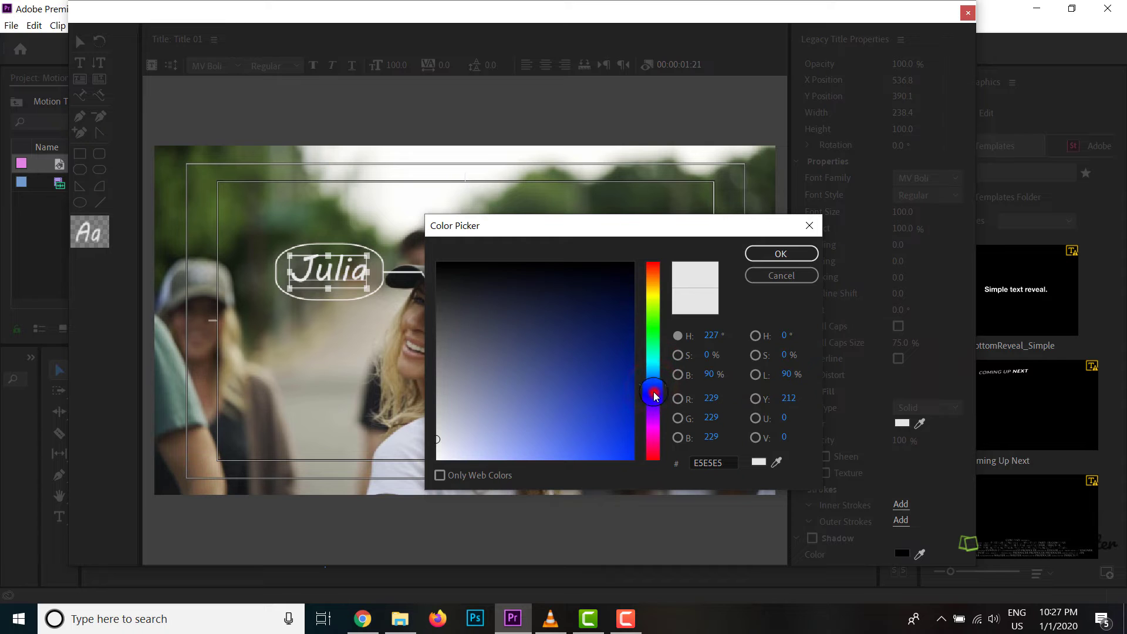
{"action": "left_click", "coordinate": [781, 253]}
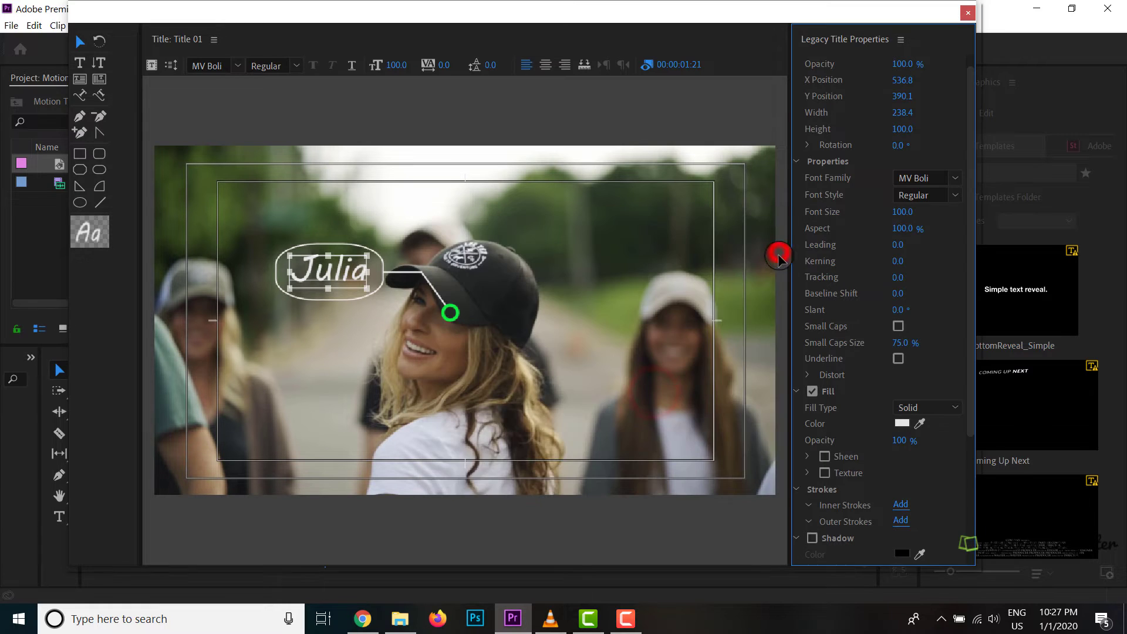
Step: Select the whole name text and set its solid fill colour to bright blue, 131CF7
{"action": "left_click", "coordinate": [547, 351]}
{"action": "left_click", "coordinate": [343, 271]}
{"action": "double_click", "coordinate": [343, 271]}
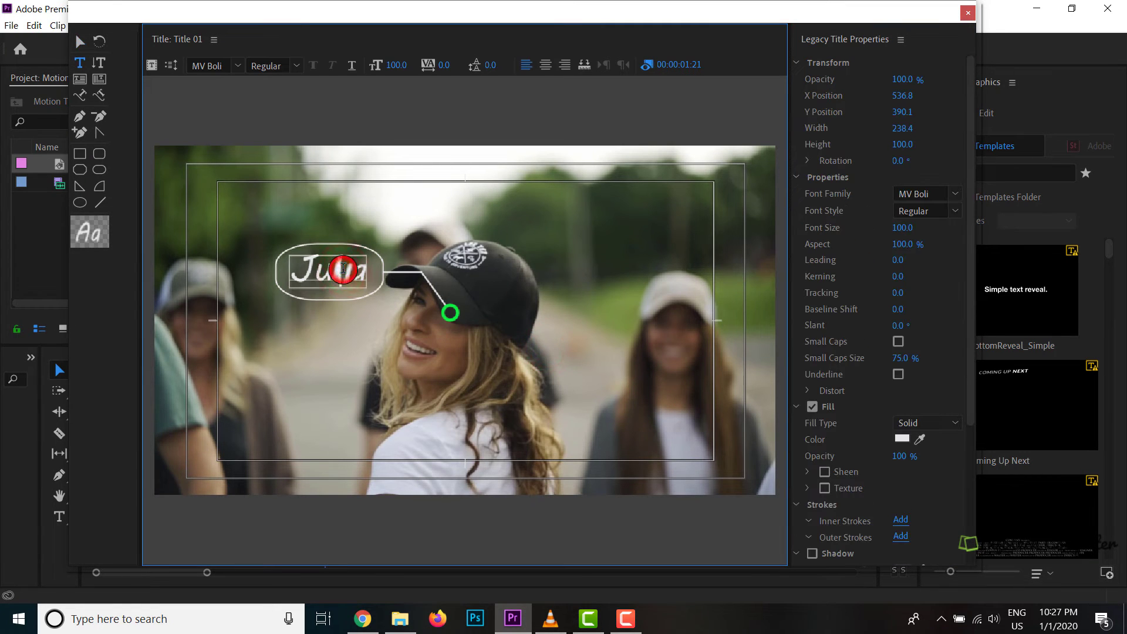
{"action": "double_click", "coordinate": [343, 269]}
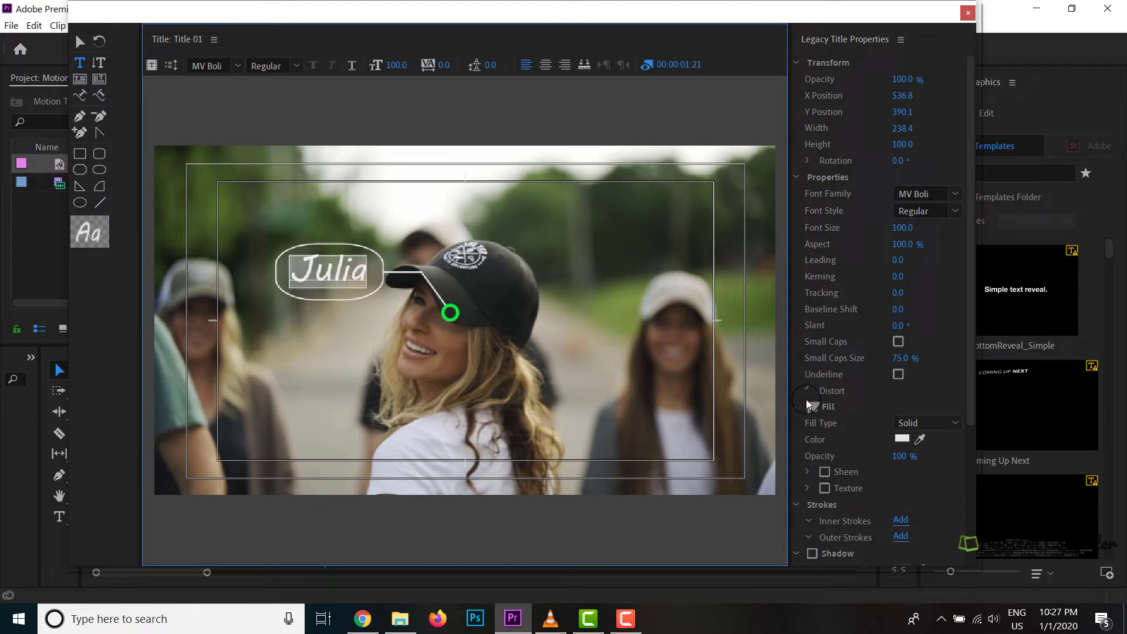
{"action": "left_click", "coordinate": [903, 440]}
{"action": "left_click", "coordinate": [611, 365]}
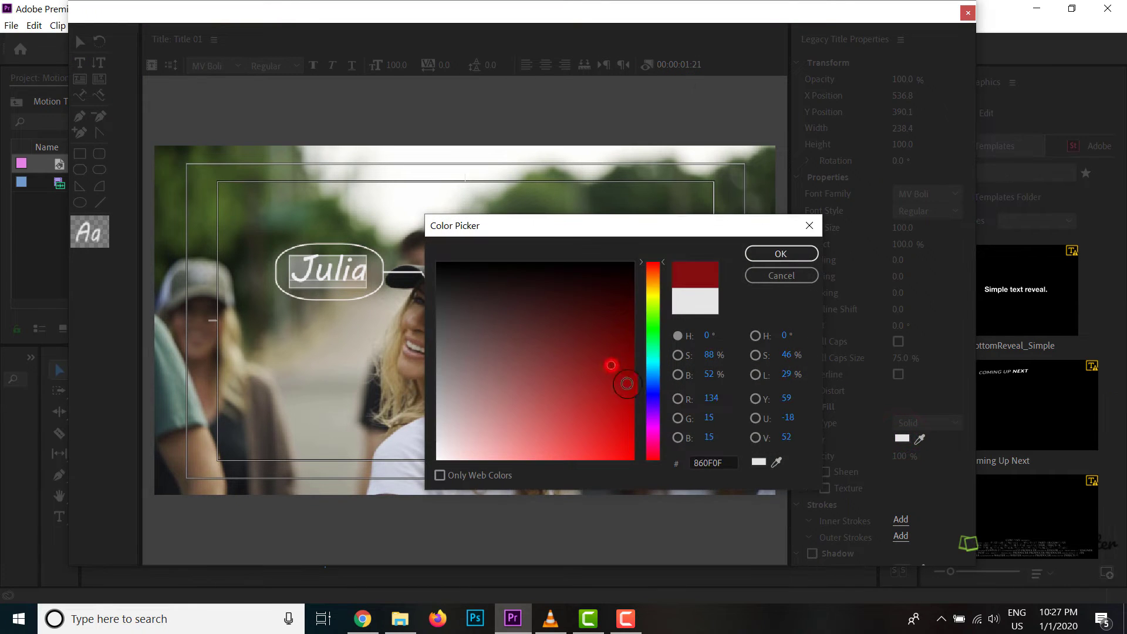
{"action": "left_click", "coordinate": [650, 404]}
{"action": "left_click", "coordinate": [619, 453]}
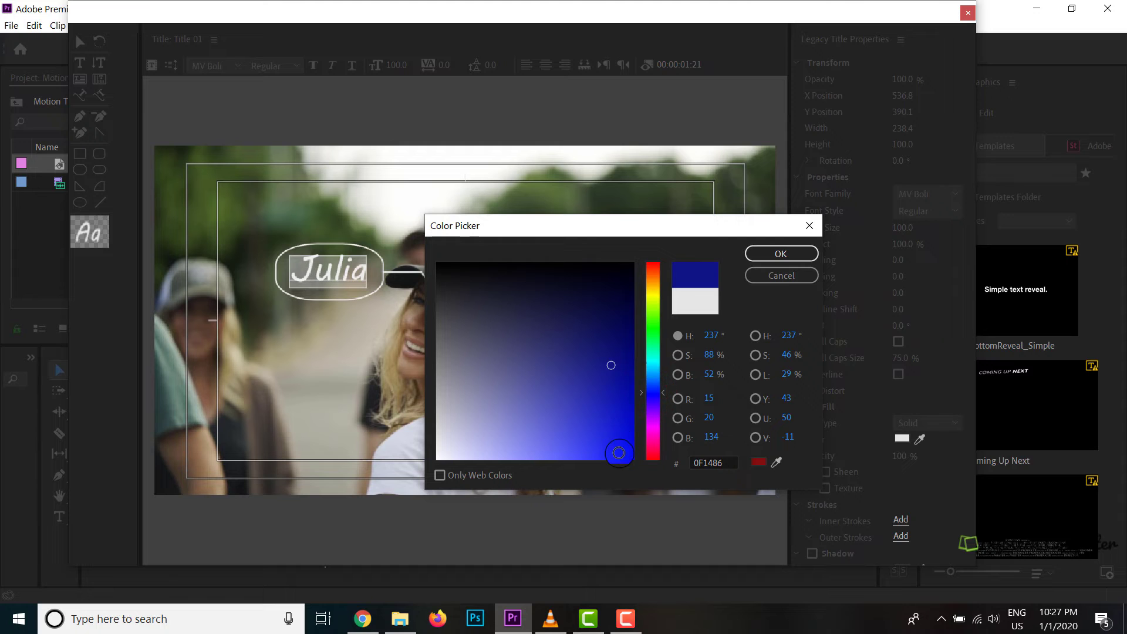
{"action": "left_click", "coordinate": [789, 256]}
{"action": "left_click", "coordinate": [532, 381]}
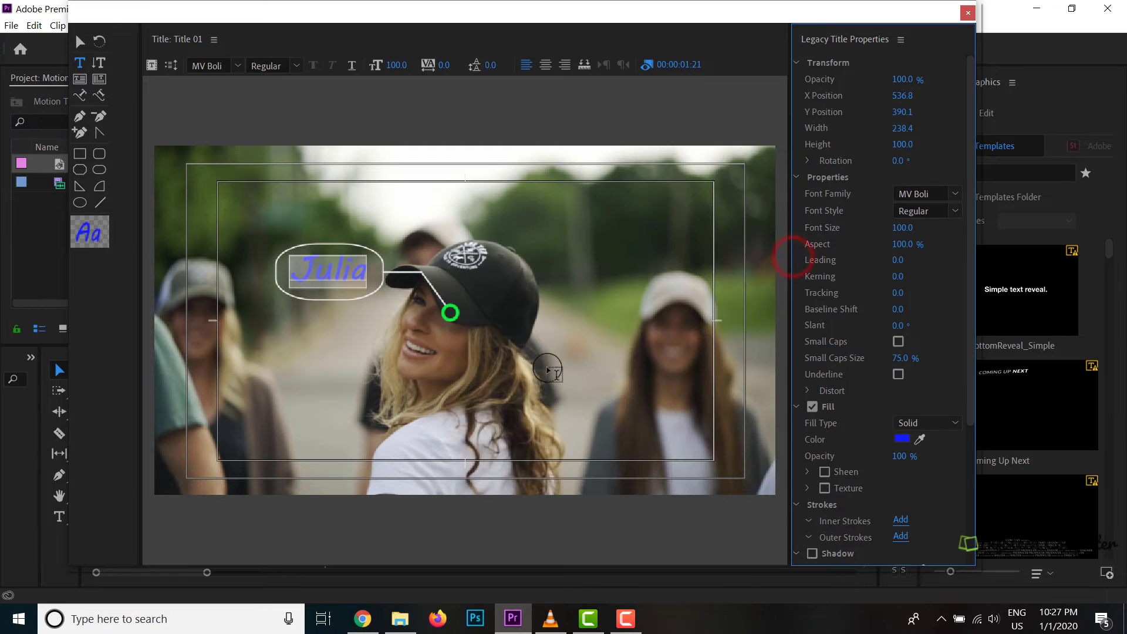
Step: Select the whole name text again and set its fill type to 4 Color Gradient
{"action": "left_click", "coordinate": [340, 267]}
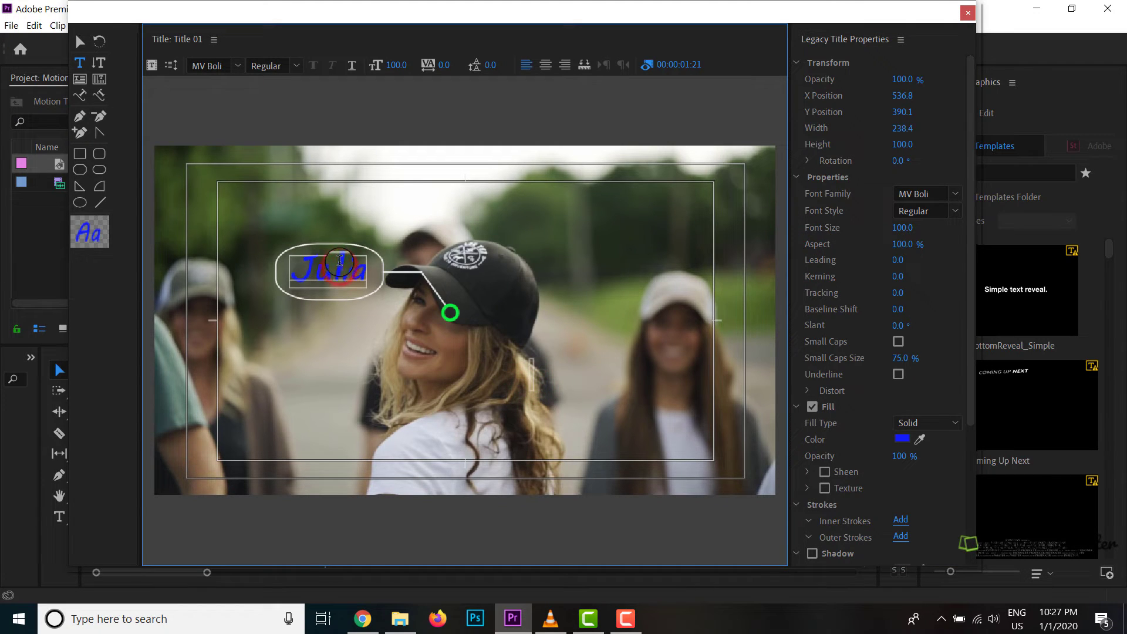
{"action": "double_click", "coordinate": [340, 267]}
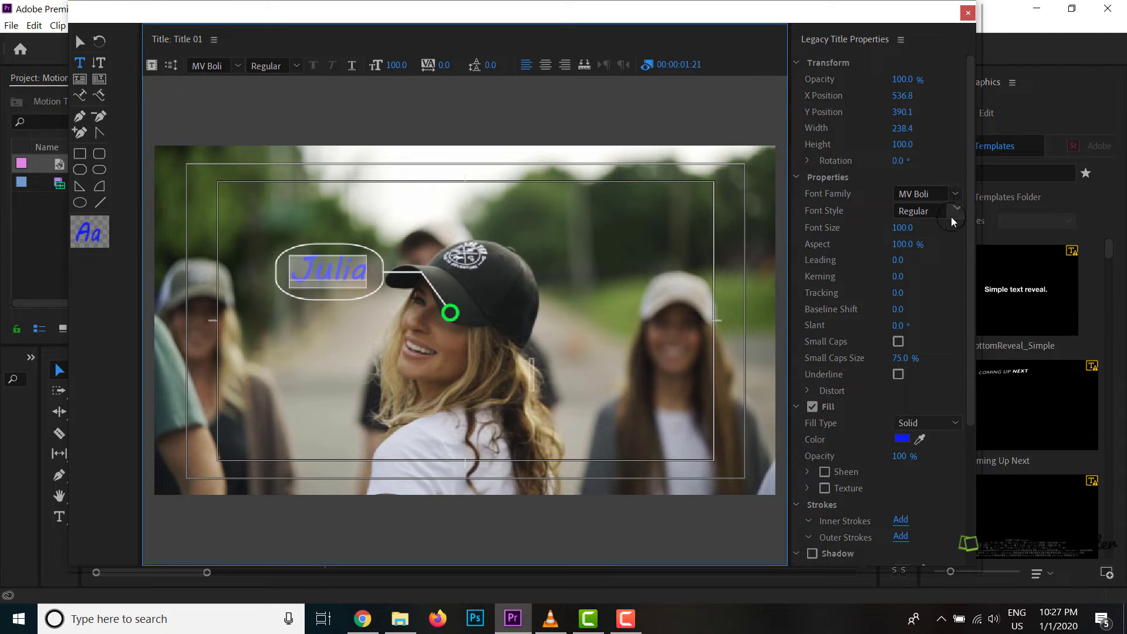
{"action": "scroll", "coordinate": [942, 364], "scroll_direction": "down", "scroll_amount": 4}
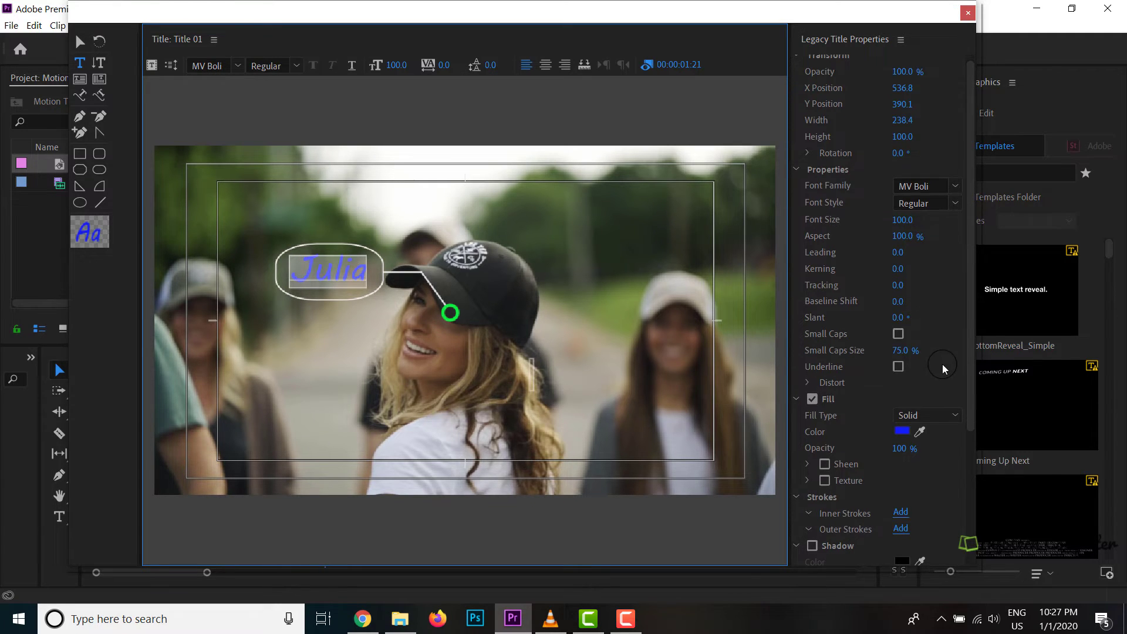
{"action": "scroll", "coordinate": [946, 377], "scroll_direction": "down", "scroll_amount": 2}
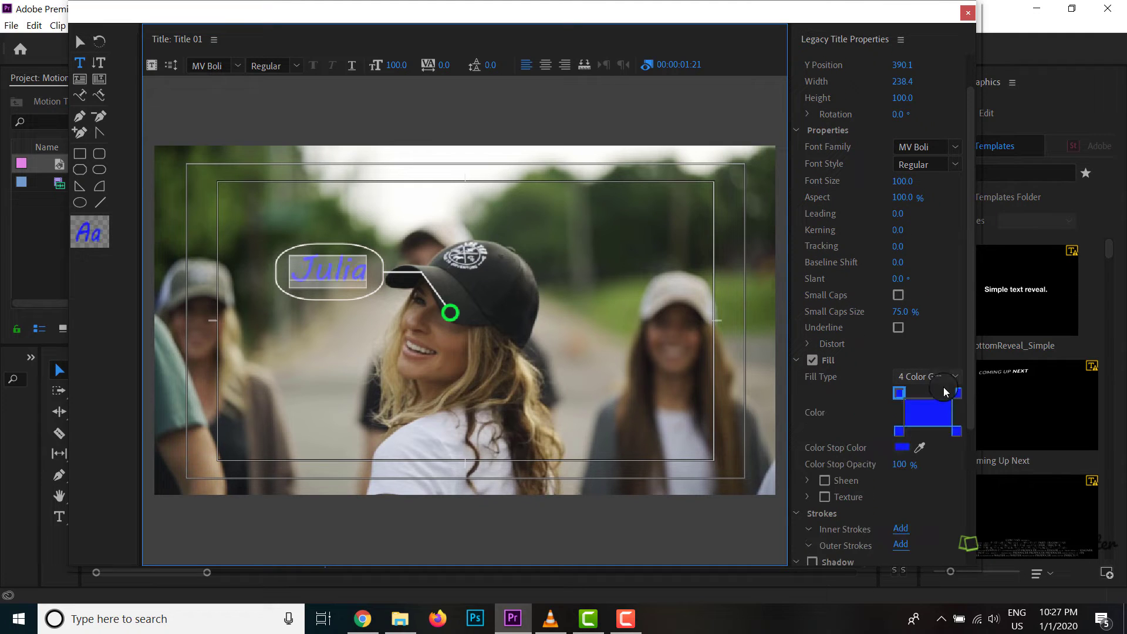
Step: Set the lower-left colour stop of the name text's gradient to dark teal, 0A645F
{"action": "left_click", "coordinate": [899, 431]}
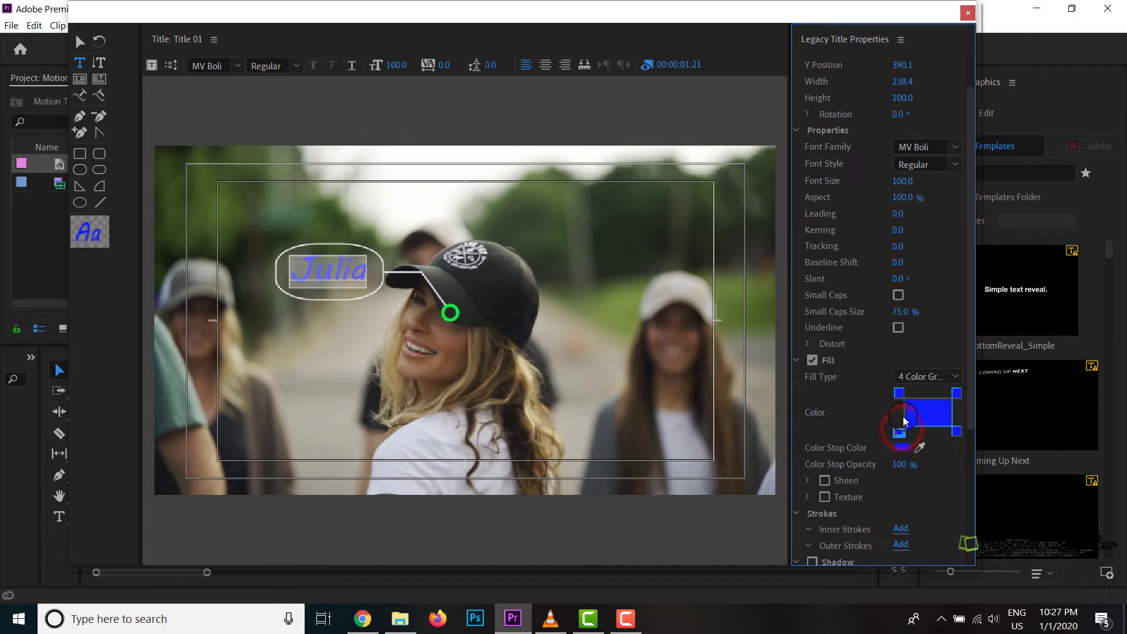
{"action": "double_click", "coordinate": [899, 432]}
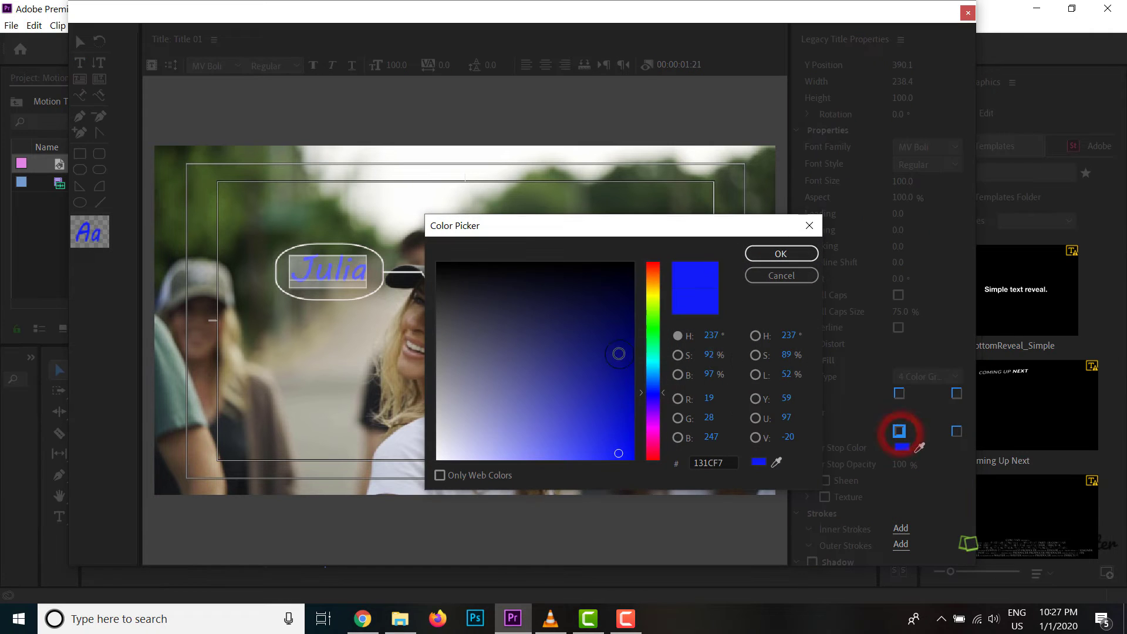
{"action": "left_click", "coordinate": [653, 359]}
{"action": "left_click", "coordinate": [613, 339]}
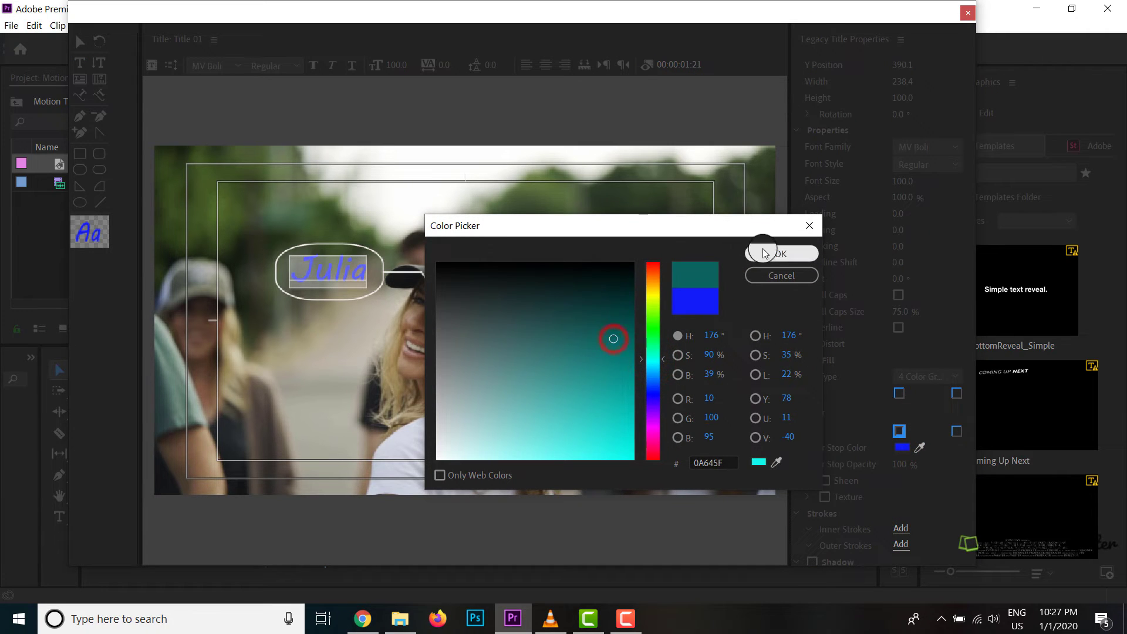
{"action": "left_click", "coordinate": [766, 253]}
Step: Set the upper-right colour stop of the name text's gradient to red
{"action": "left_click", "coordinate": [958, 392]}
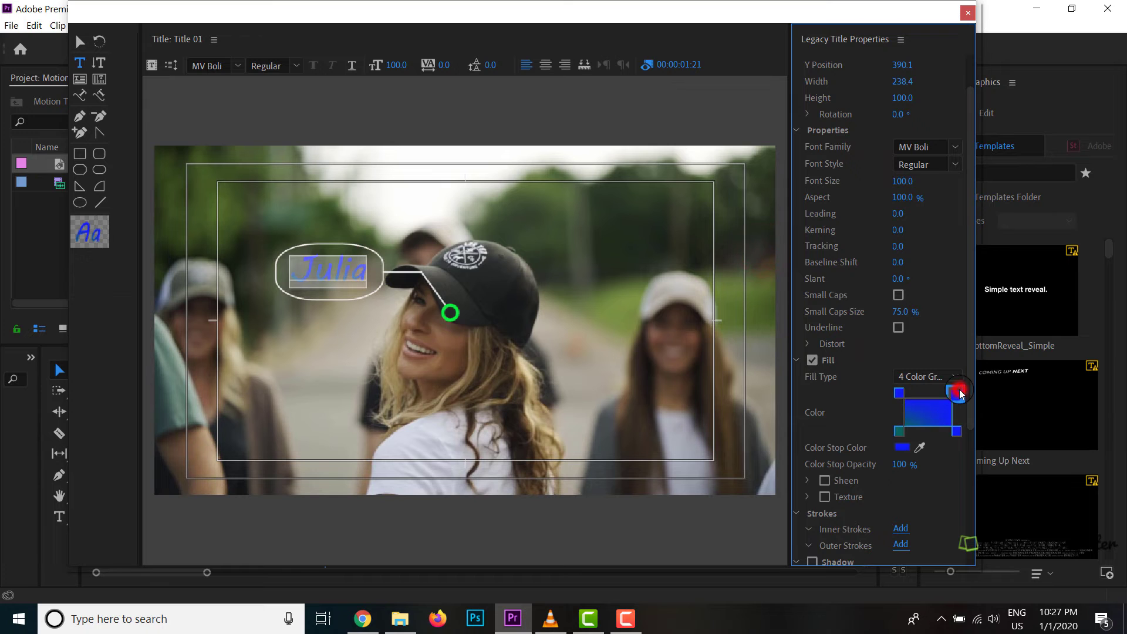
{"action": "left_click", "coordinate": [958, 393]}
{"action": "left_click", "coordinate": [655, 455]}
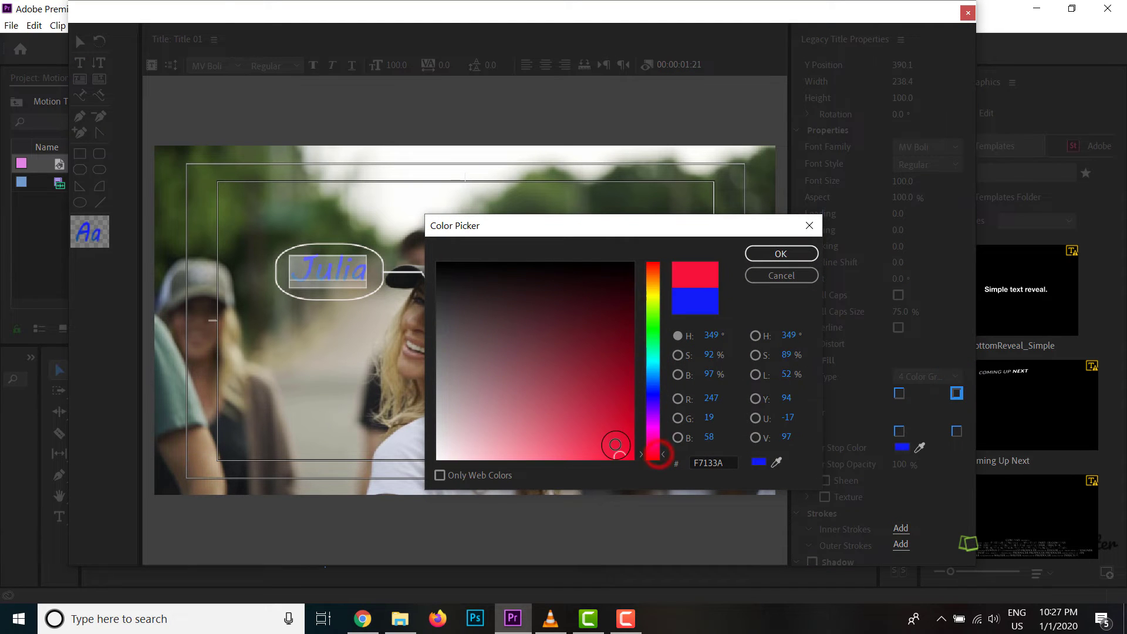
{"action": "left_click", "coordinate": [616, 445]}
{"action": "left_click", "coordinate": [762, 253]}
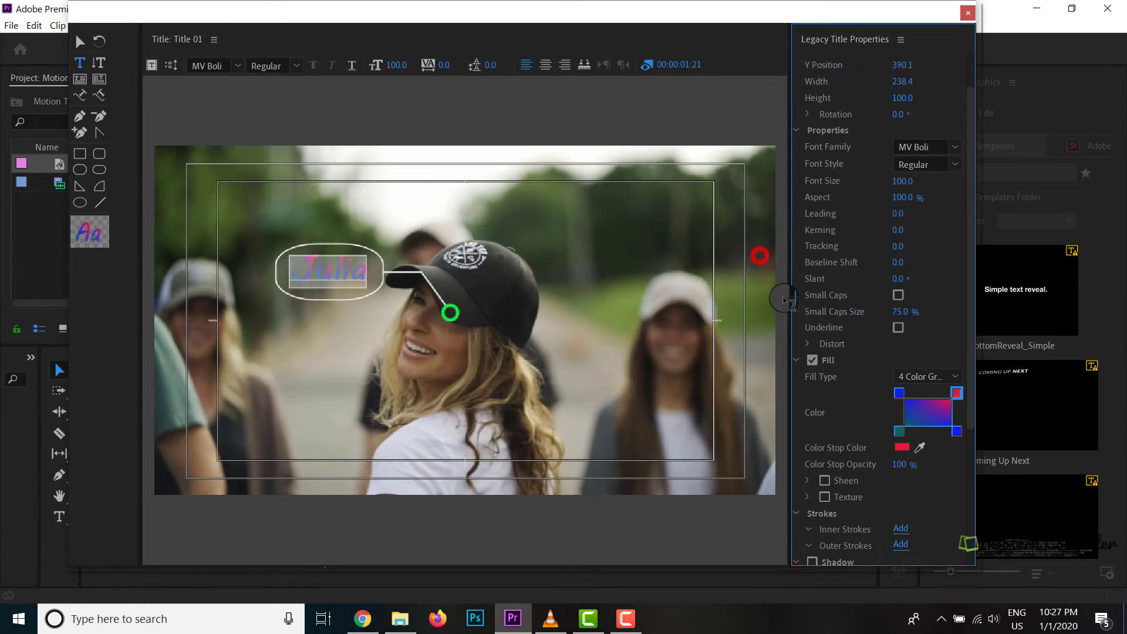
Step: Set the lower-right colour stop of the name text's gradient to teal, 0A9FB1, and deselect the text
{"action": "double_click", "coordinate": [957, 431]}
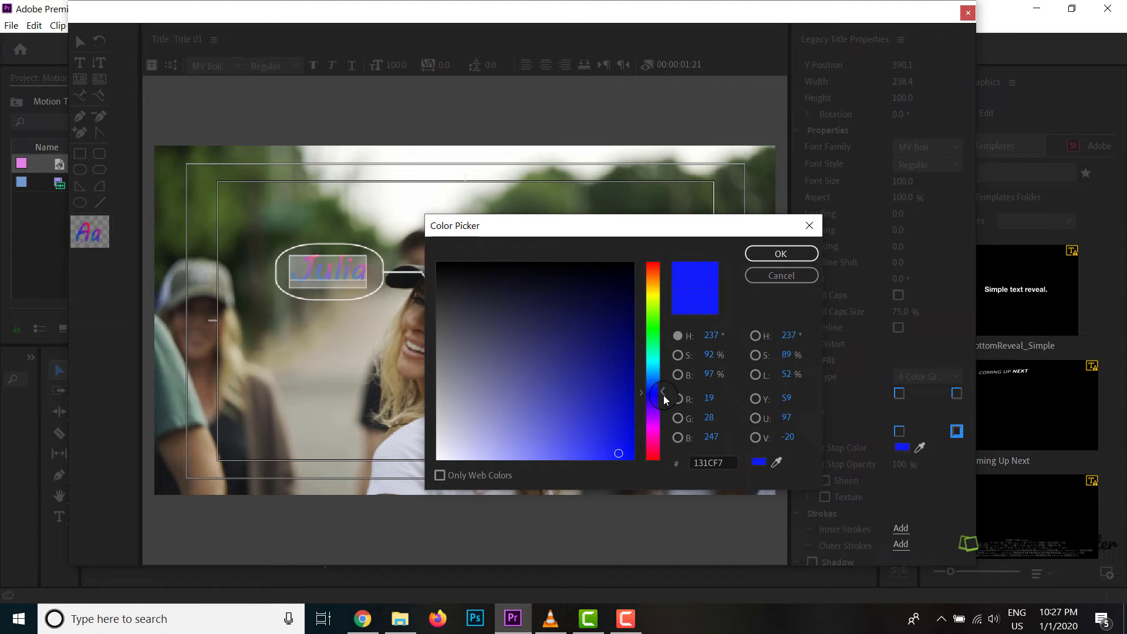
{"action": "left_click_drag", "start_coordinate": [664, 396], "coordinate": [662, 365]}
{"action": "left_click", "coordinate": [622, 399]}
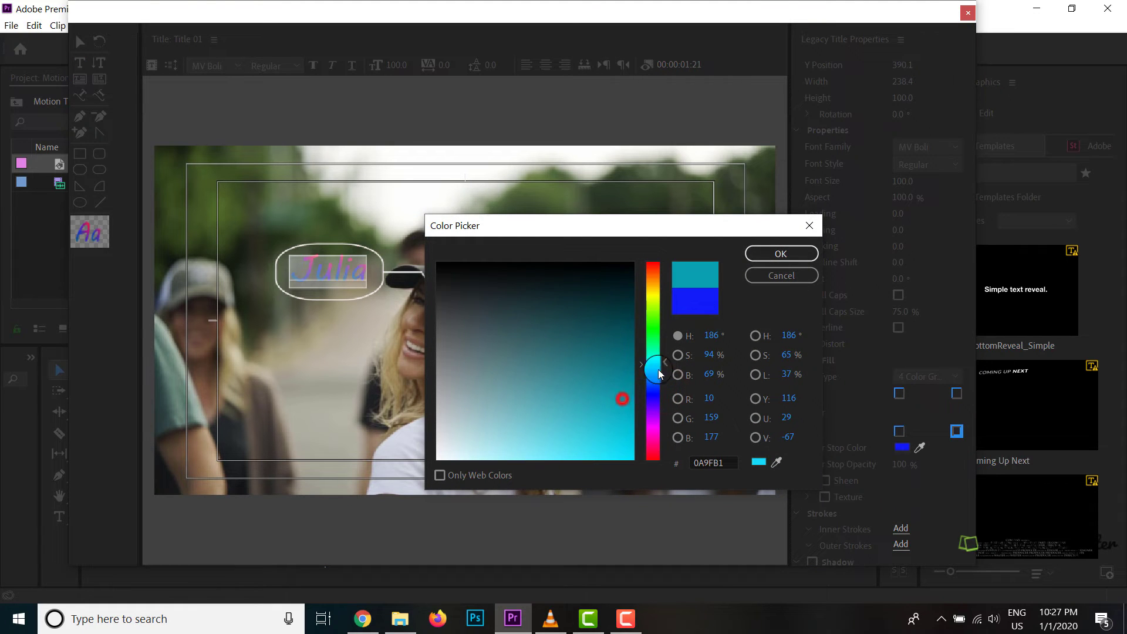
{"action": "left_click", "coordinate": [759, 259]}
{"action": "left_click", "coordinate": [530, 390]}
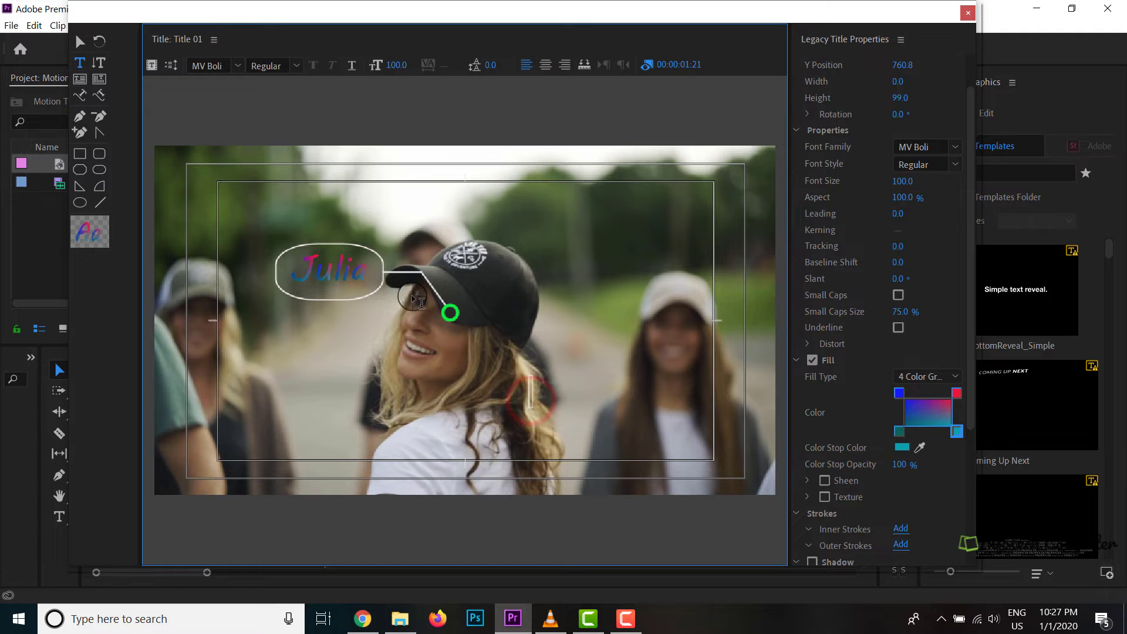
Step: Reselect the whole name text and set the upper-right colour stop of its gradient to pure bright red, F90F0F
{"action": "double_click", "coordinate": [344, 267]}
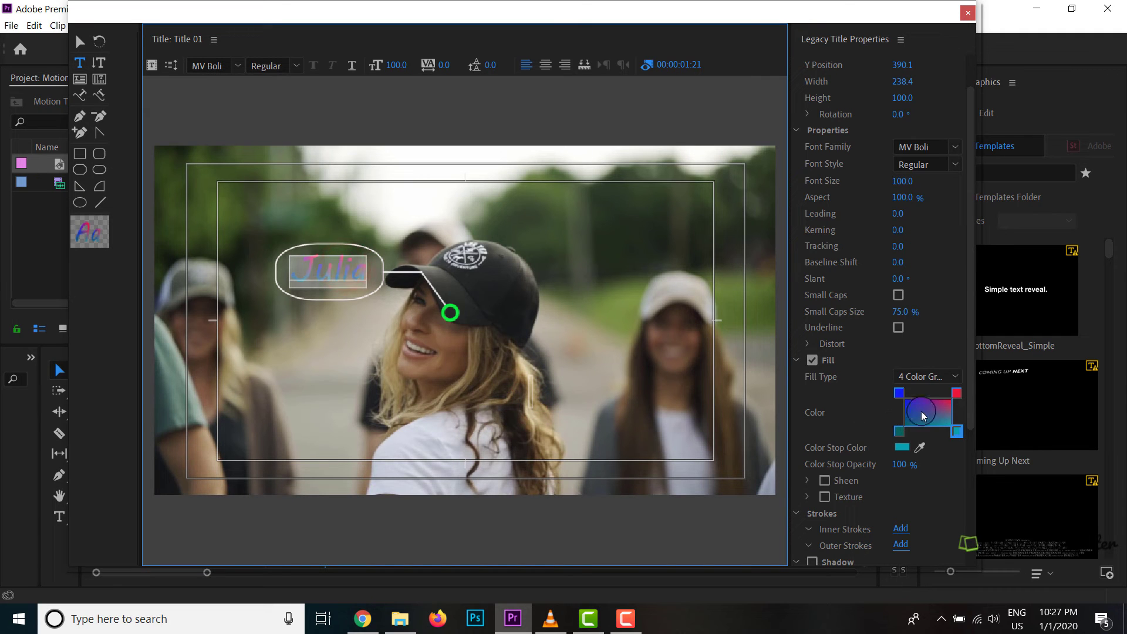
{"action": "double_click", "coordinate": [957, 393]}
{"action": "left_click", "coordinate": [624, 350]}
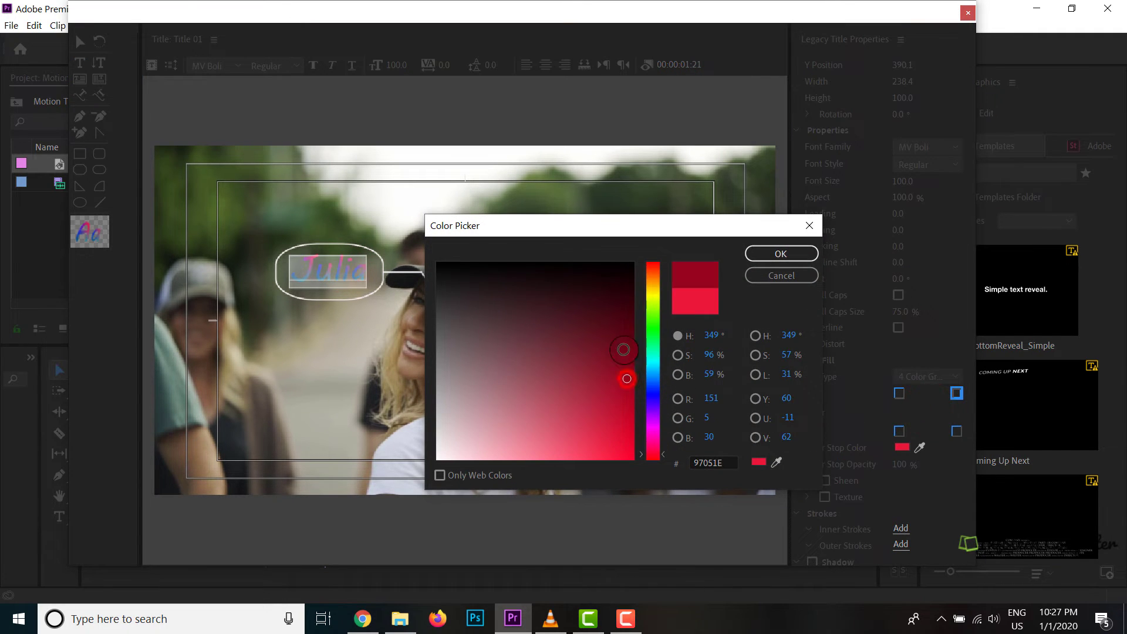
{"action": "left_click", "coordinate": [627, 379]}
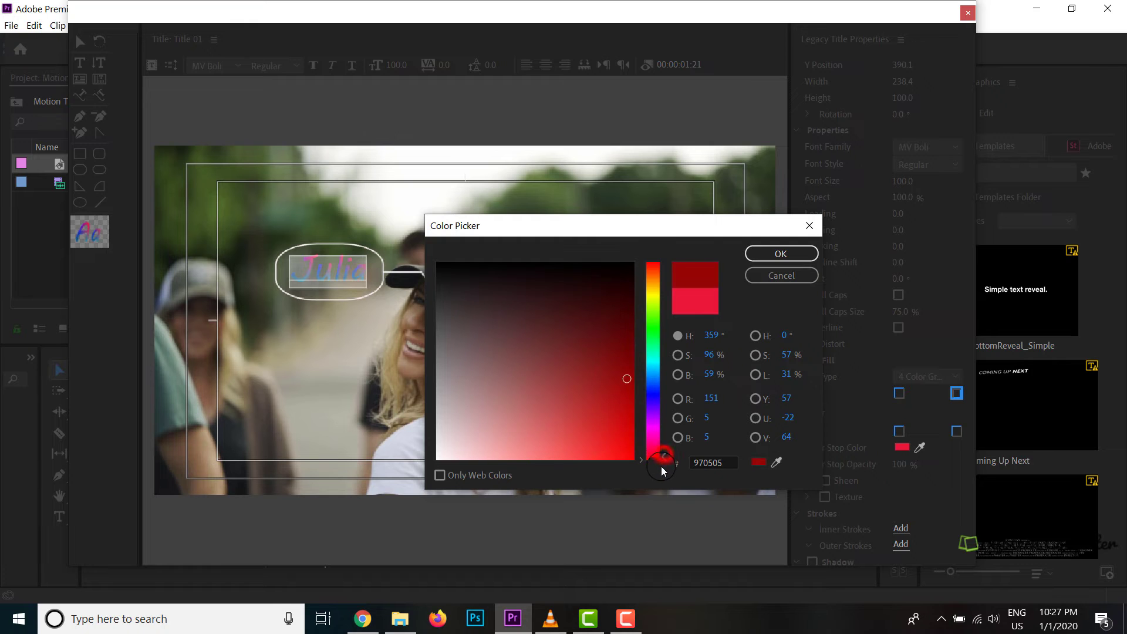
{"action": "left_click", "coordinate": [618, 455]}
{"action": "left_click", "coordinate": [752, 255]}
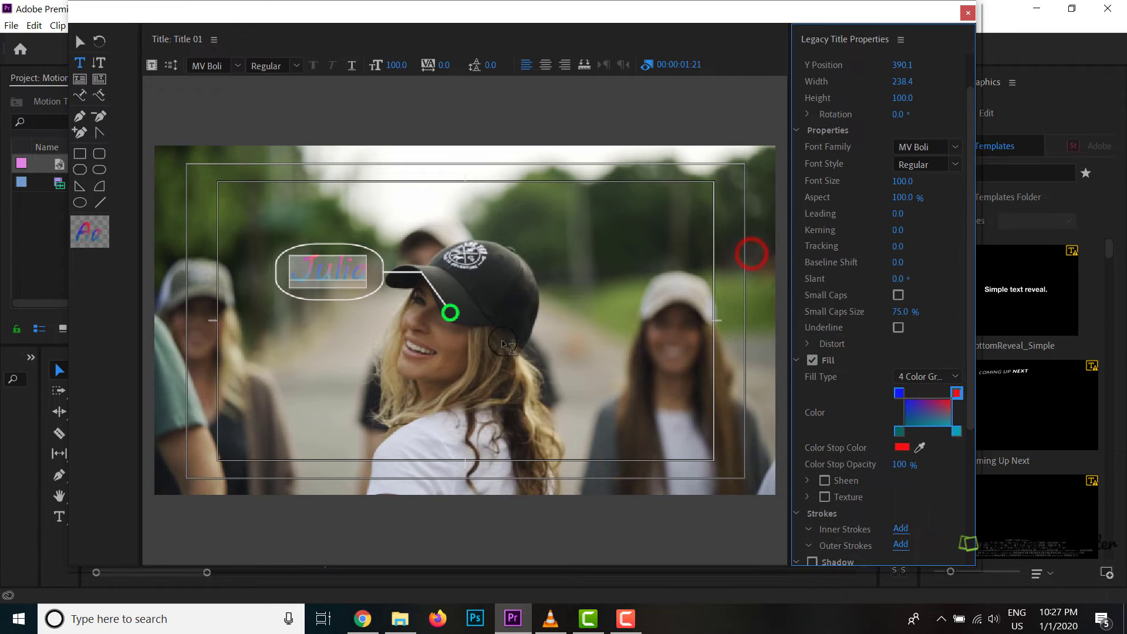
Step: Set the lower-left colour stop of the name text's gradient to bright crimson red
{"action": "double_click", "coordinate": [900, 433]}
{"action": "left_click", "coordinate": [655, 455]}
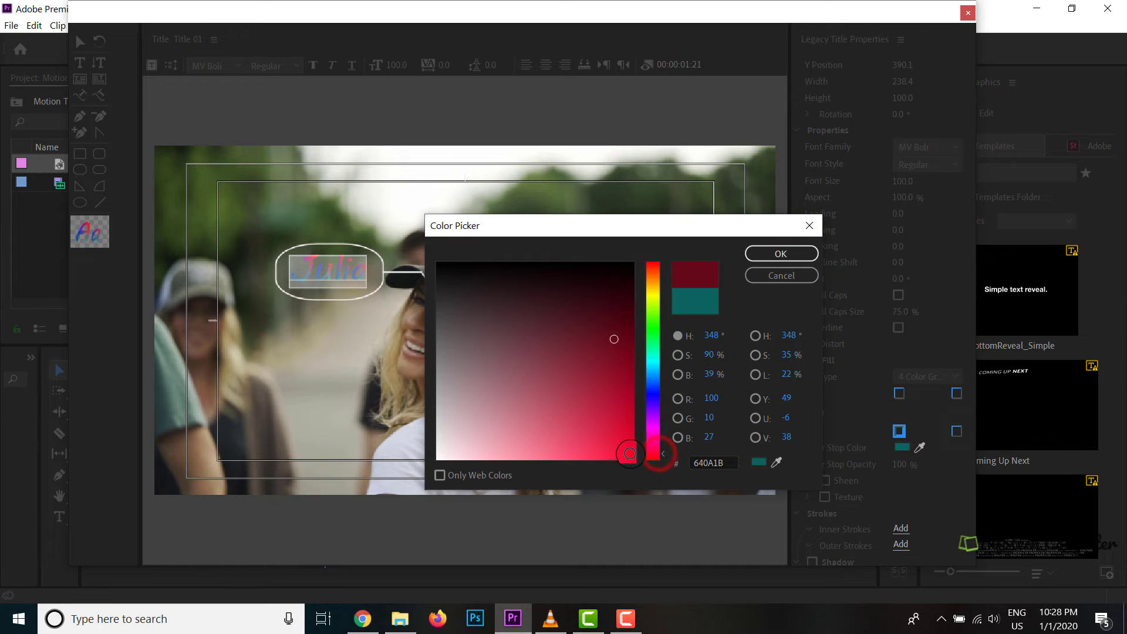
{"action": "left_click", "coordinate": [629, 453]}
{"action": "left_click", "coordinate": [756, 253]}
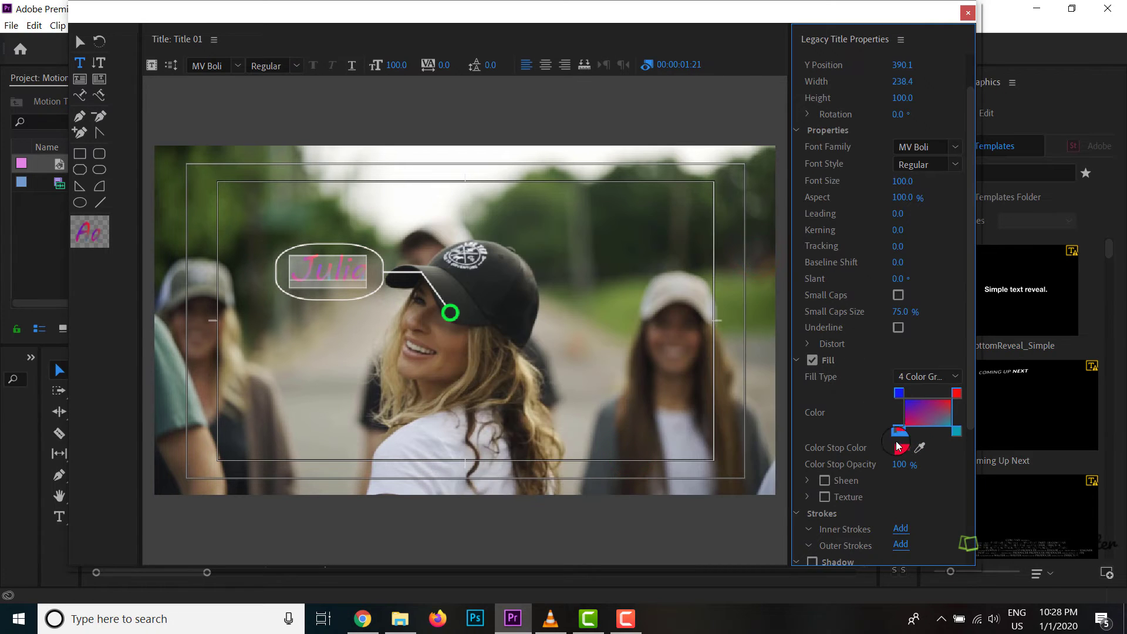
Step: Set the upper-left colour stop of the name text's gradient to lime green, A0DD0D
{"action": "double_click", "coordinate": [900, 393]}
{"action": "left_click", "coordinate": [654, 304]}
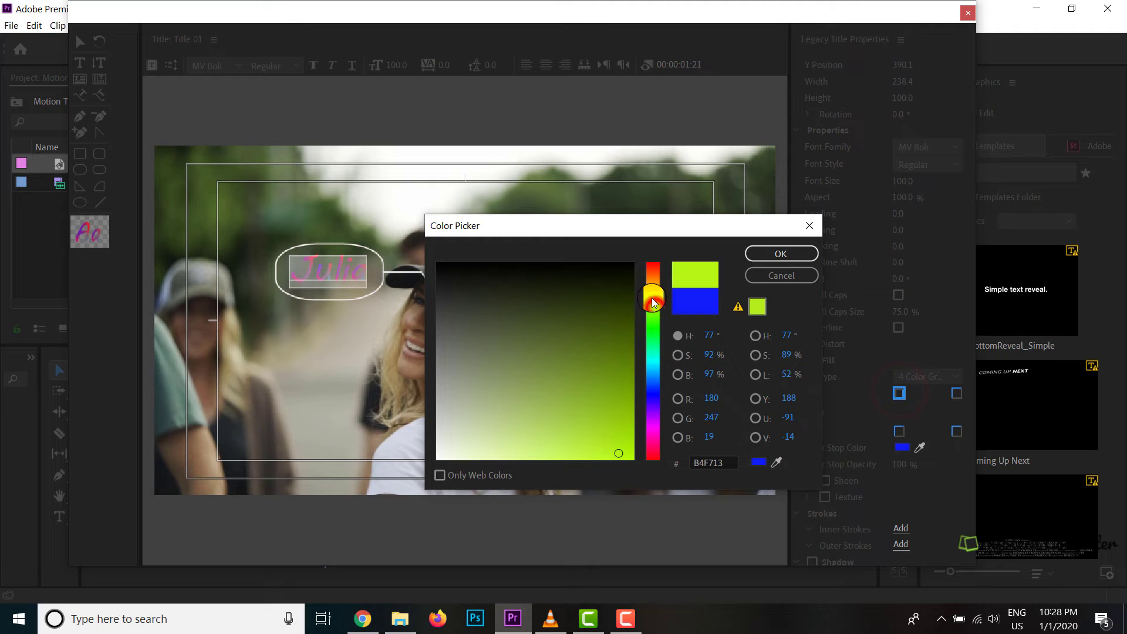
{"action": "left_click", "coordinate": [620, 433]}
{"action": "left_click", "coordinate": [758, 253]}
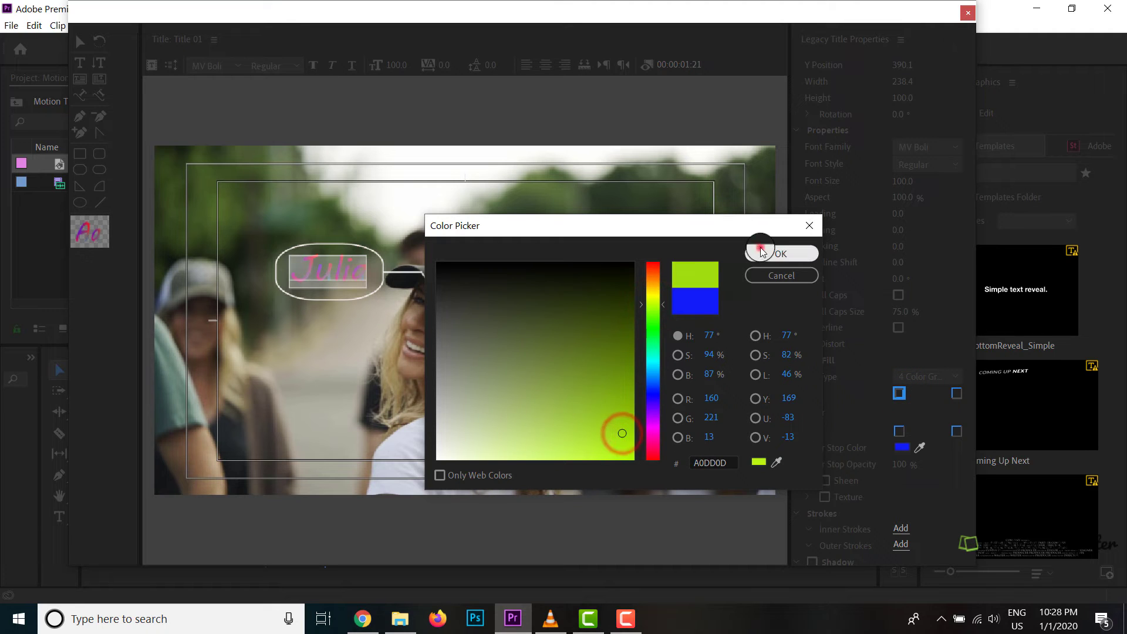
Step: Set the lower-right colour stop of the name text's gradient to near-white, E3F1F2, and deselect the text
{"action": "double_click", "coordinate": [956, 431]}
{"action": "left_click", "coordinate": [448, 449]}
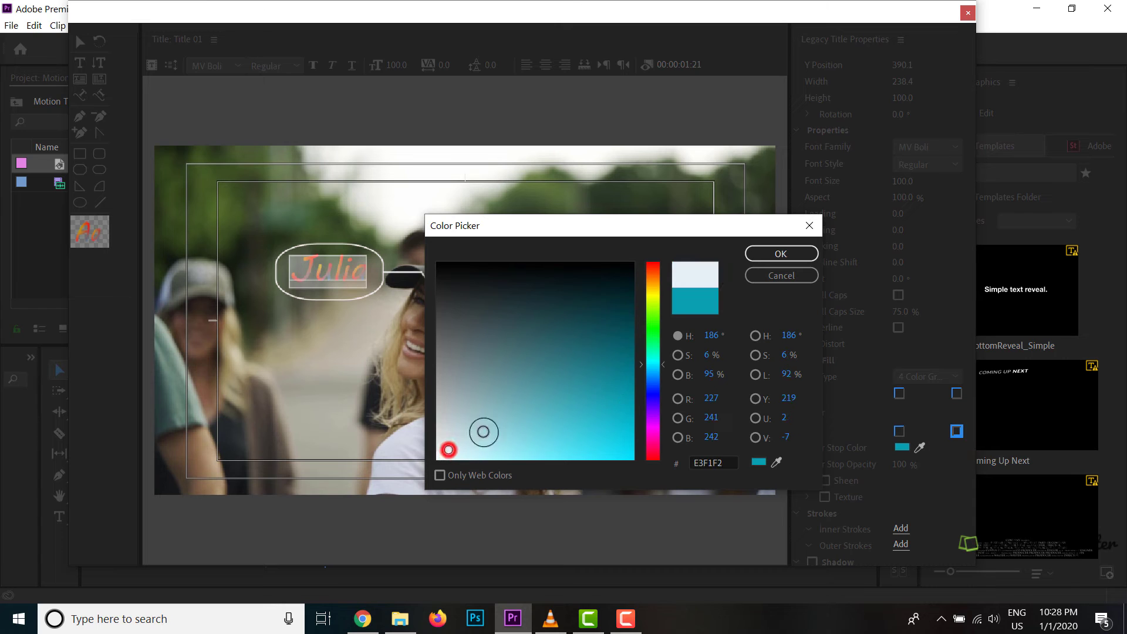
{"action": "left_click", "coordinate": [781, 254]}
{"action": "left_click", "coordinate": [595, 362]}
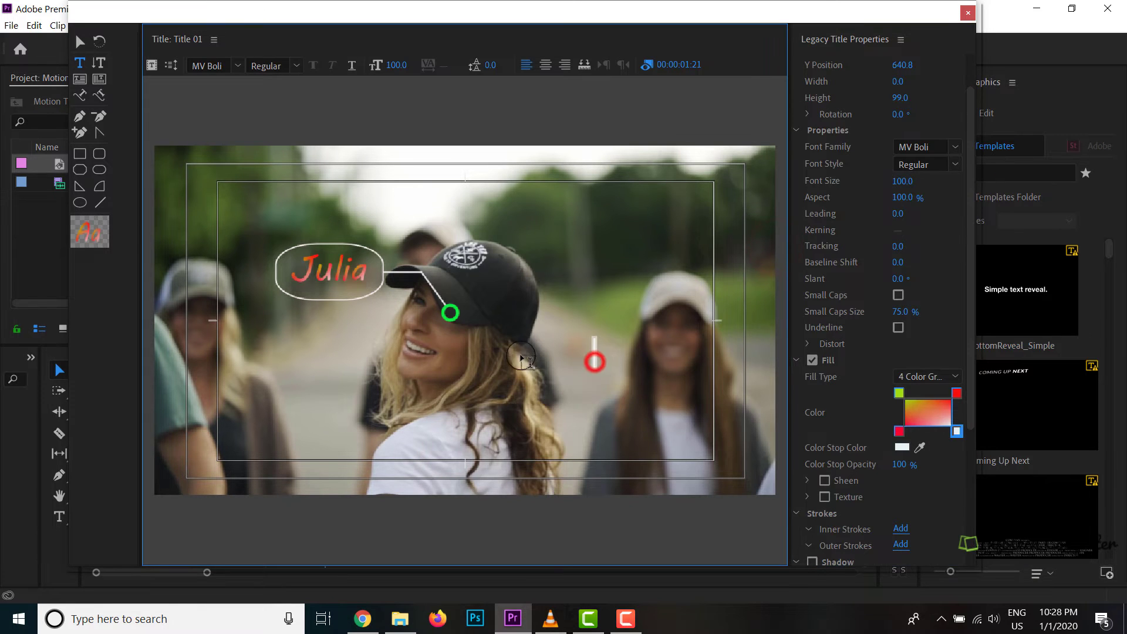
Step: Select the name text as an object and set the lower-left colour stop of its gradient to near-black, 040001
{"action": "left_click", "coordinate": [80, 41]}
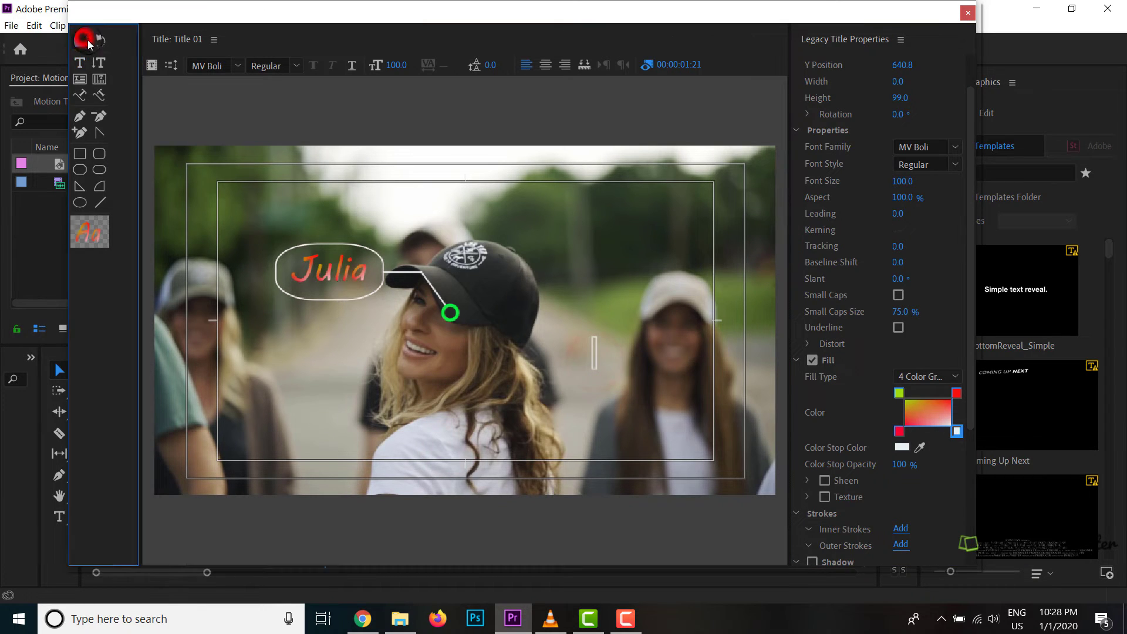
{"action": "left_click", "coordinate": [906, 462]}
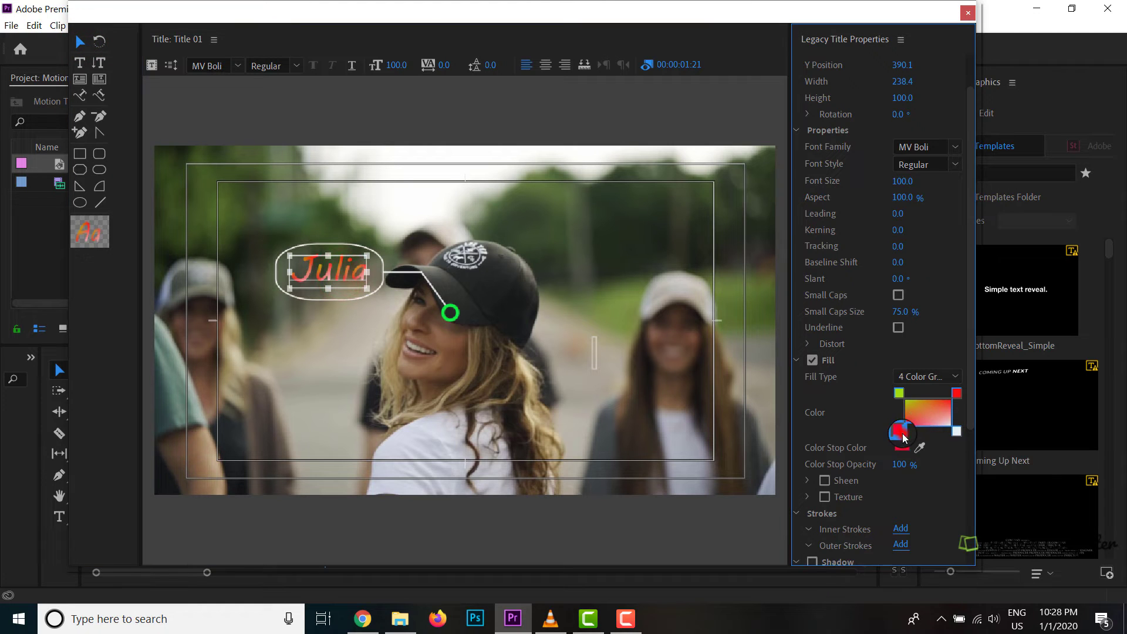
{"action": "left_click", "coordinate": [898, 432]}
{"action": "double_click", "coordinate": [900, 432]}
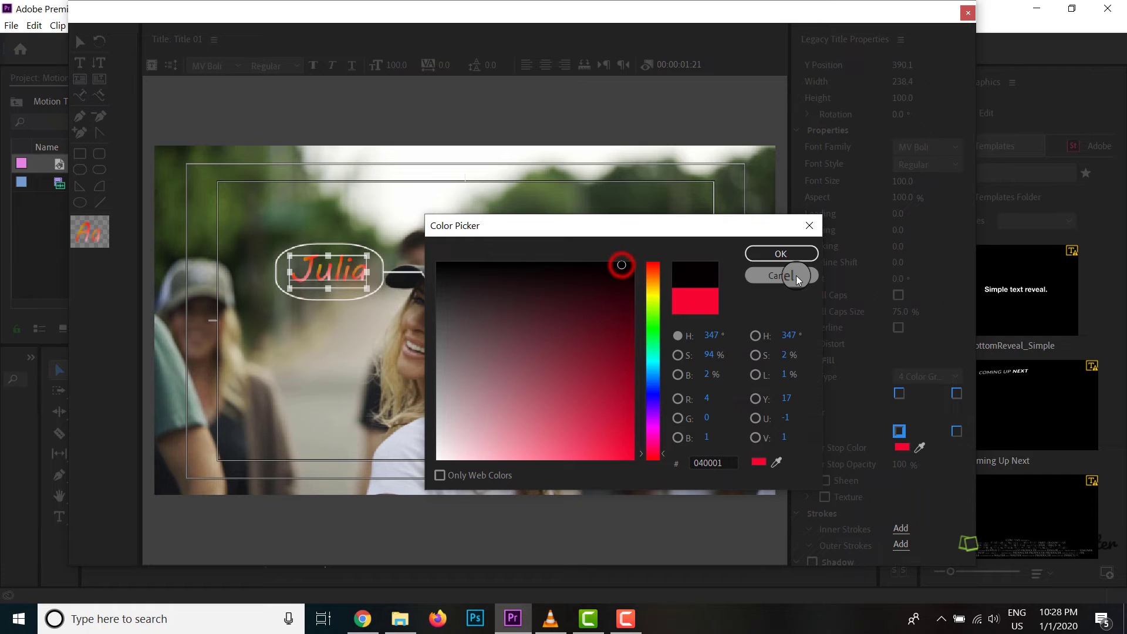
{"action": "left_click", "coordinate": [796, 254]}
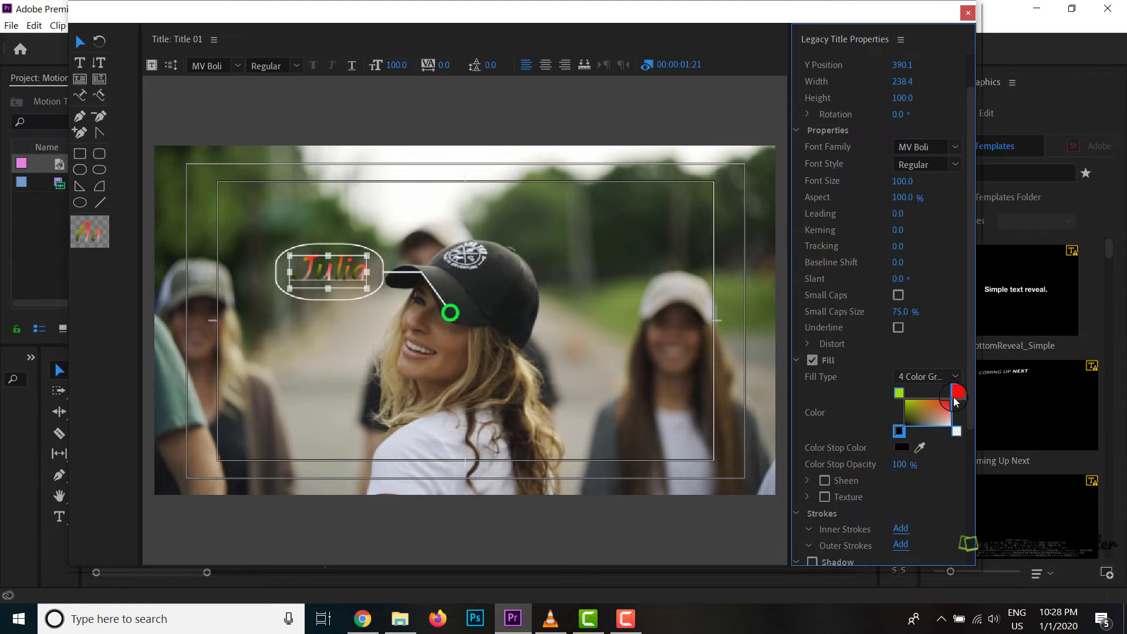
Step: Set the upper-right colour stop of the name text's gradient to off-white, ECE1E1
{"action": "double_click", "coordinate": [955, 400]}
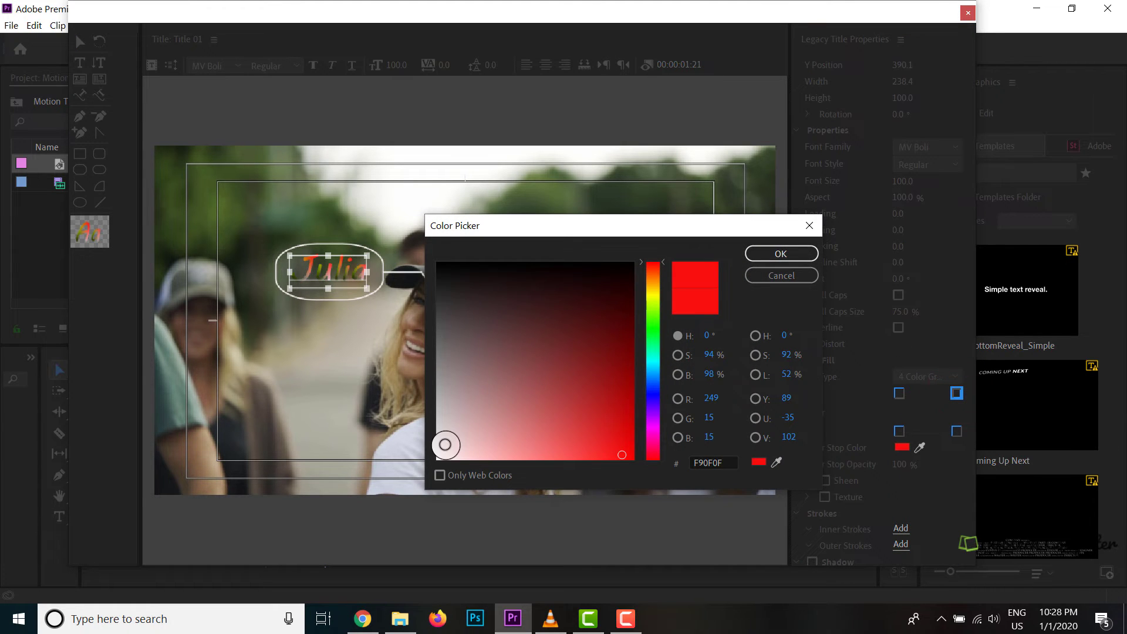
{"action": "left_click", "coordinate": [446, 445]}
{"action": "left_click", "coordinate": [774, 253]}
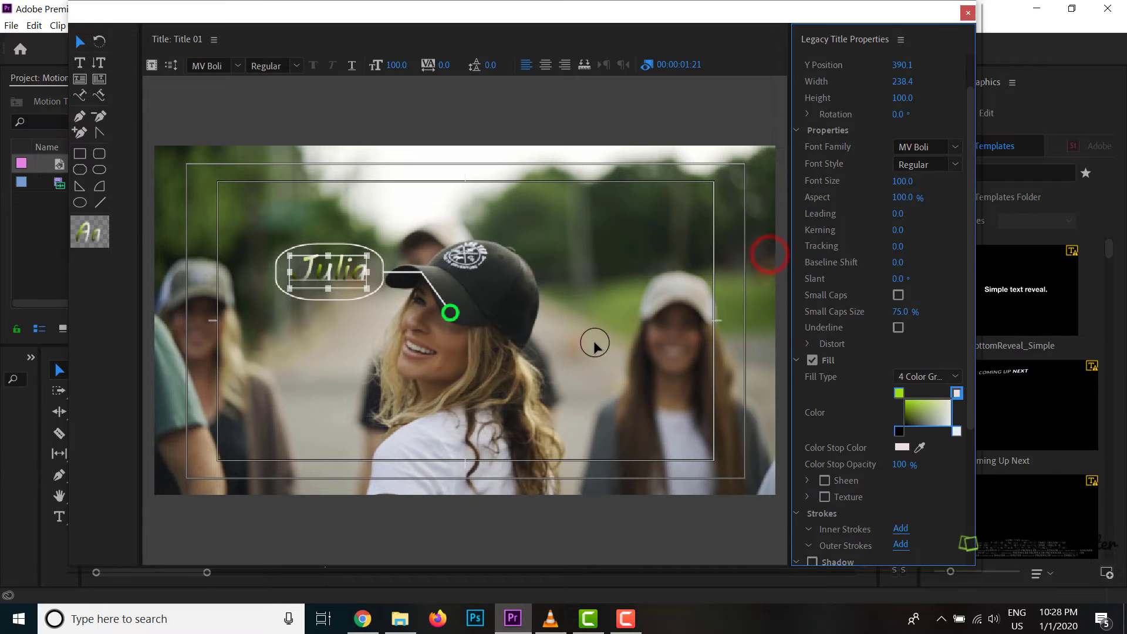
Step: Set the upper-left colour stop of the name text's gradient to red, FC0008, and deselect the text
{"action": "double_click", "coordinate": [900, 392]}
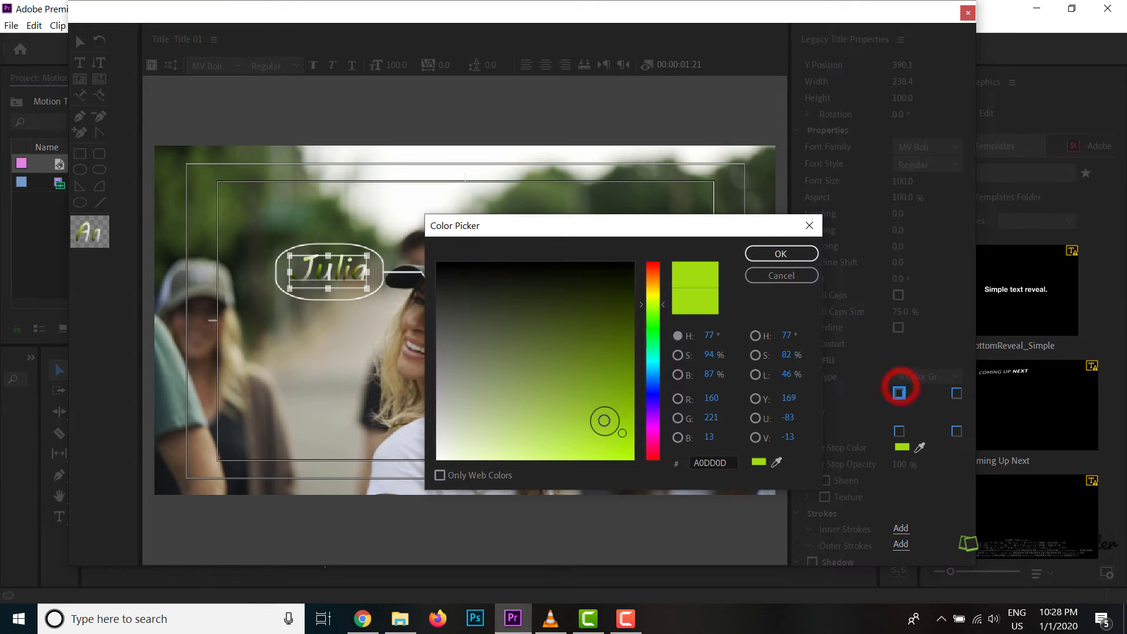
{"action": "left_click", "coordinate": [657, 459]}
{"action": "left_click", "coordinate": [633, 458]}
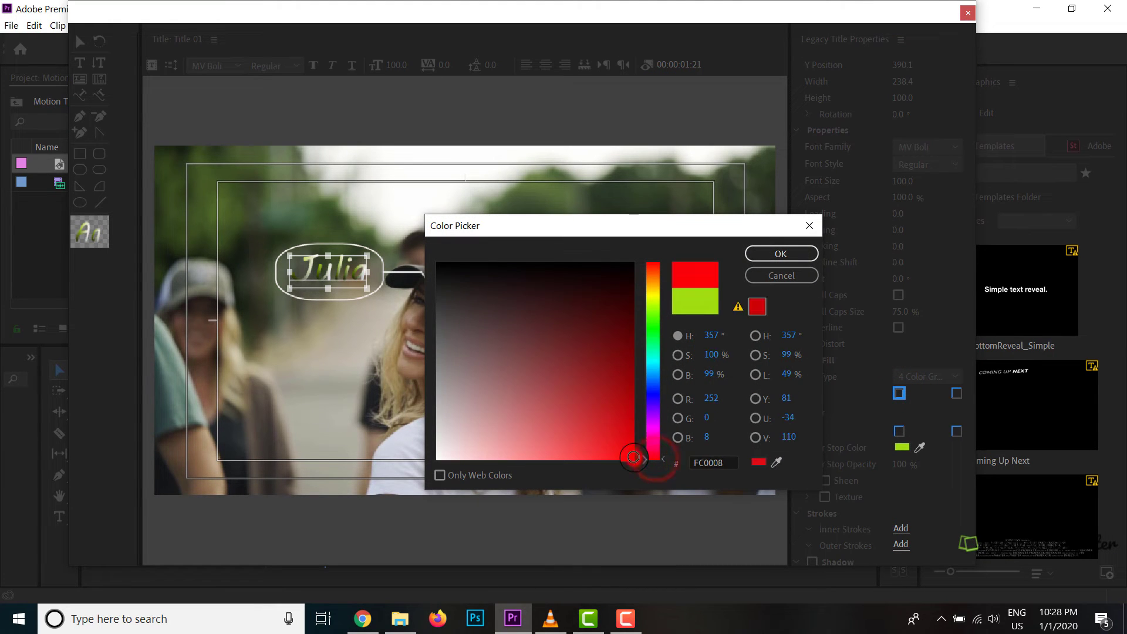
{"action": "left_click", "coordinate": [768, 257]}
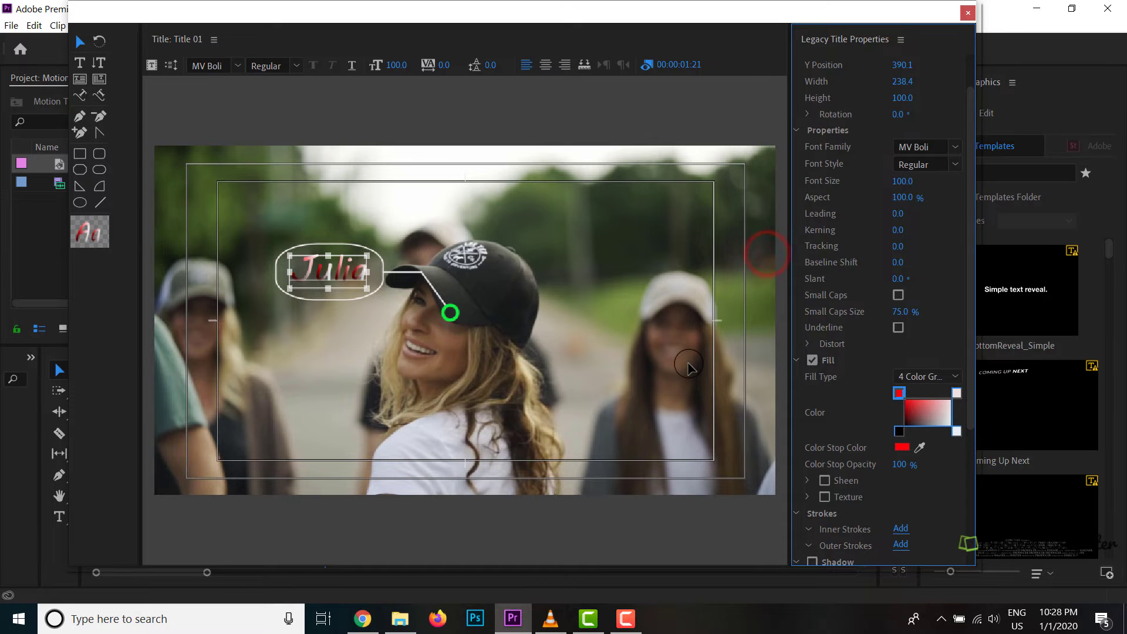
{"action": "left_click", "coordinate": [687, 364]}
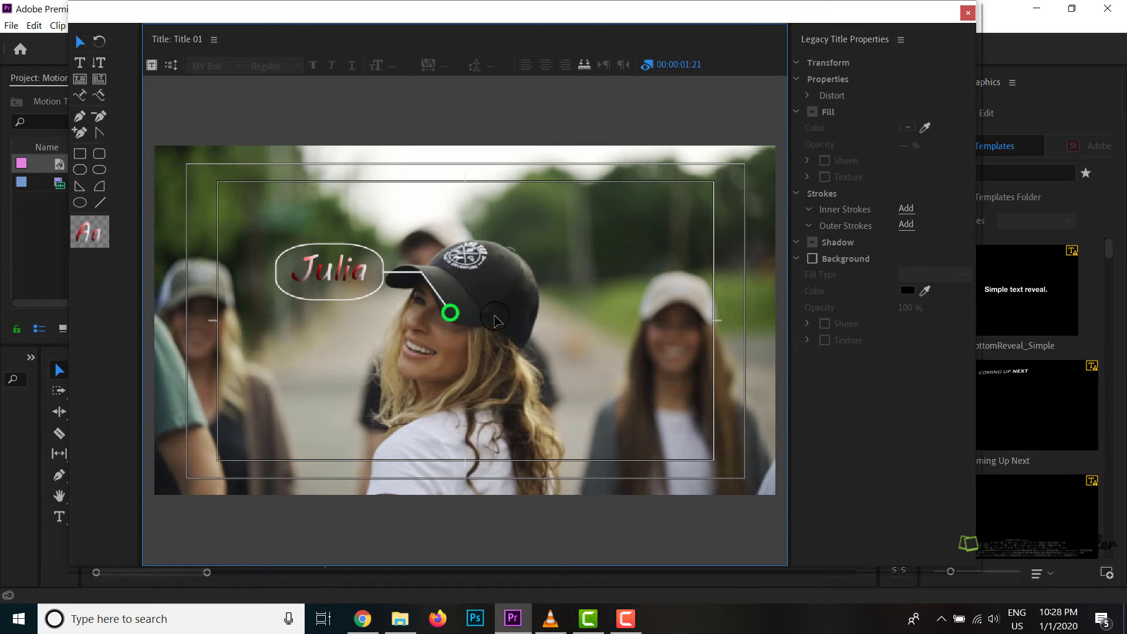
Step: Select the whole name text and set its fill type to Solid
{"action": "double_click", "coordinate": [355, 270]}
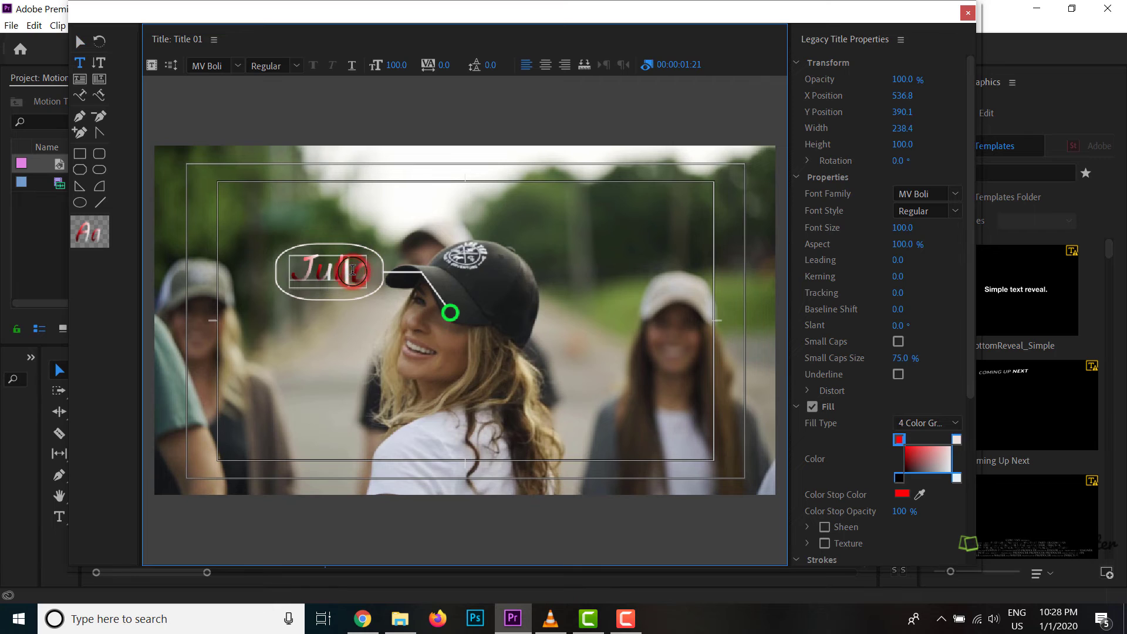
{"action": "left_click", "coordinate": [827, 420]}
{"action": "left_click", "coordinate": [926, 424]}
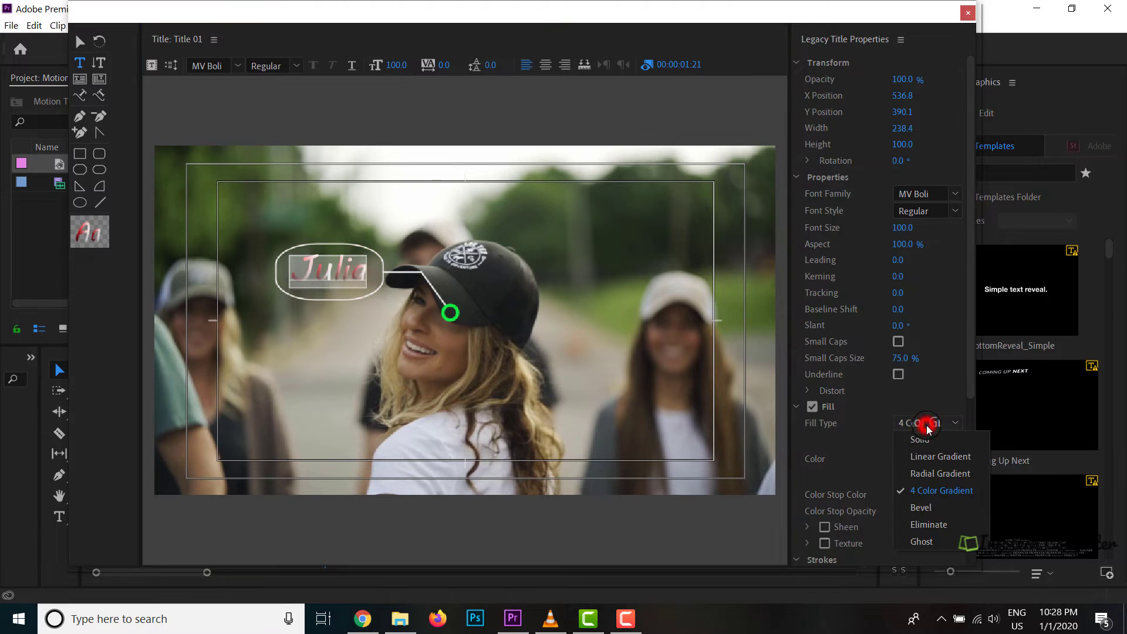
{"action": "left_click", "coordinate": [931, 441]}
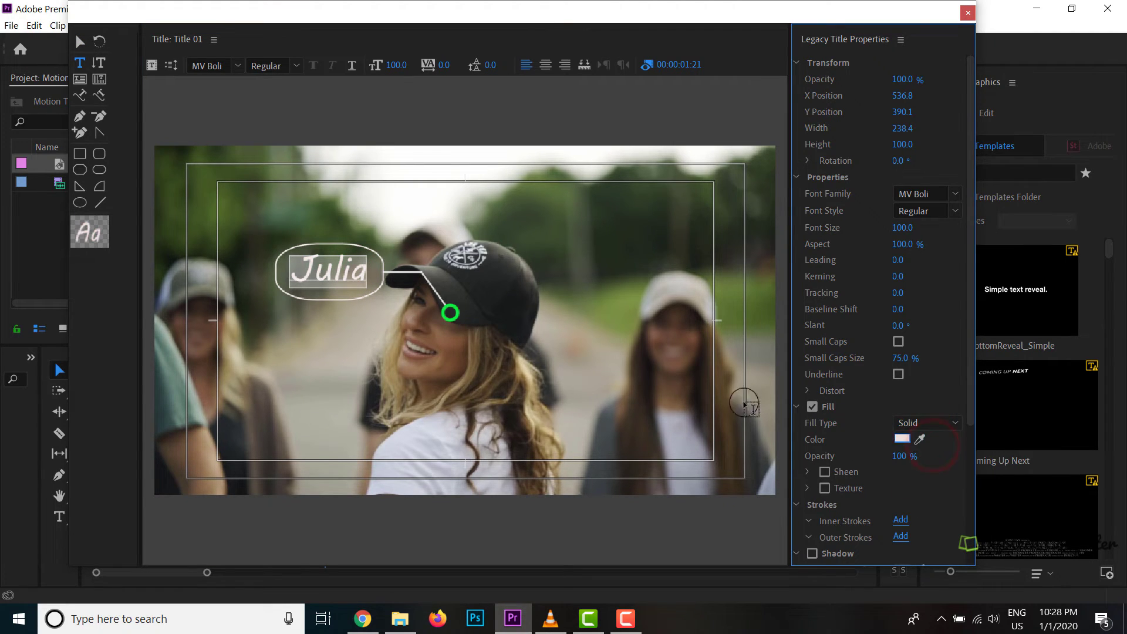
Step: Set the name text's solid fill colour to bright green, matching the target circle
{"action": "left_click", "coordinate": [909, 438]}
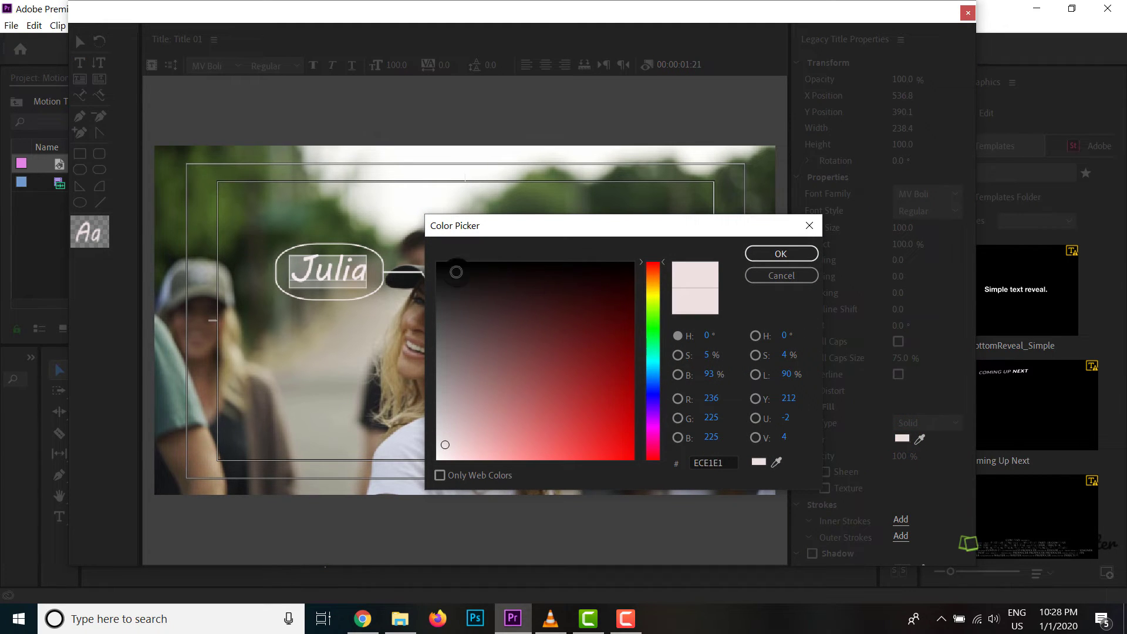
{"action": "mouse_move", "coordinate": [661, 361]}
{"action": "left_mouse_down"}
{"action": "mouse_move", "coordinate": [662, 335]}
{"action": "mouse_move", "coordinate": [661, 348]}
{"action": "left_mouse_up"}
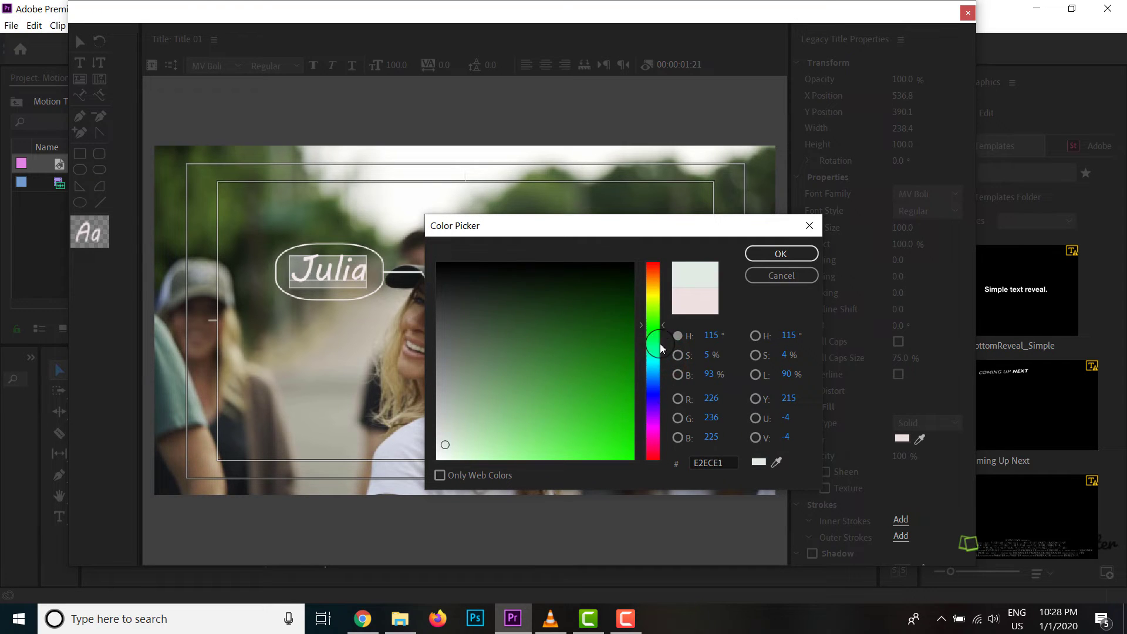
{"action": "left_click", "coordinate": [633, 456]}
{"action": "left_click", "coordinate": [781, 253]}
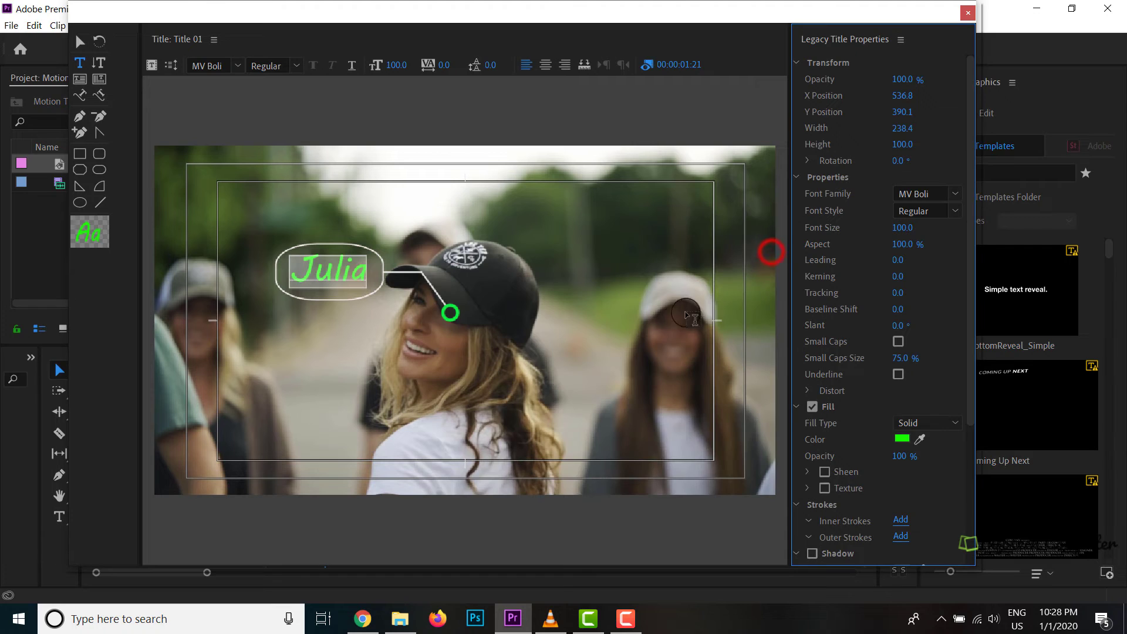
Step: Leave text editing with the Selection tool, deselect everything and close the title window
{"action": "left_click", "coordinate": [563, 106]}
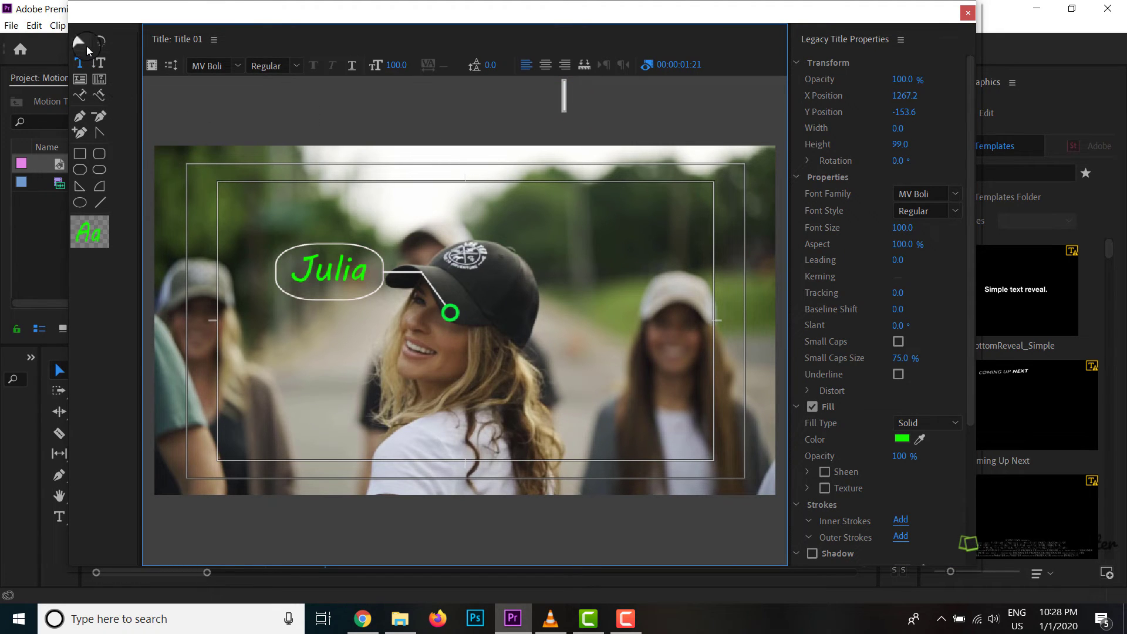
{"action": "left_click", "coordinate": [85, 45]}
{"action": "left_click", "coordinate": [389, 139]}
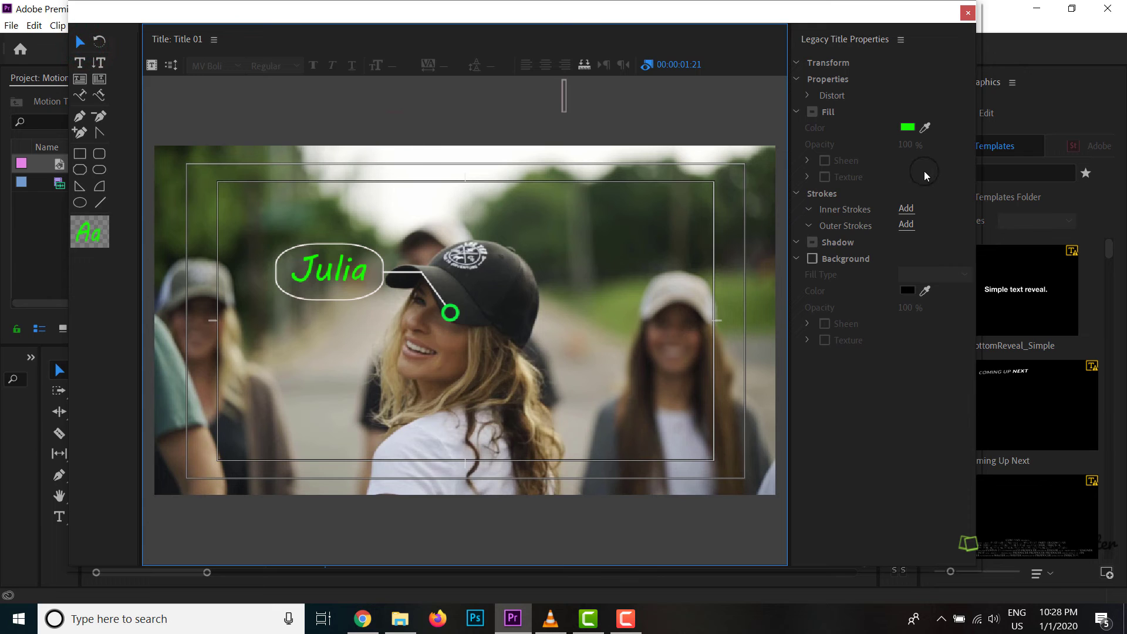
{"action": "left_click_drag", "start_coordinate": [240, 13], "coordinate": [352, 24]}
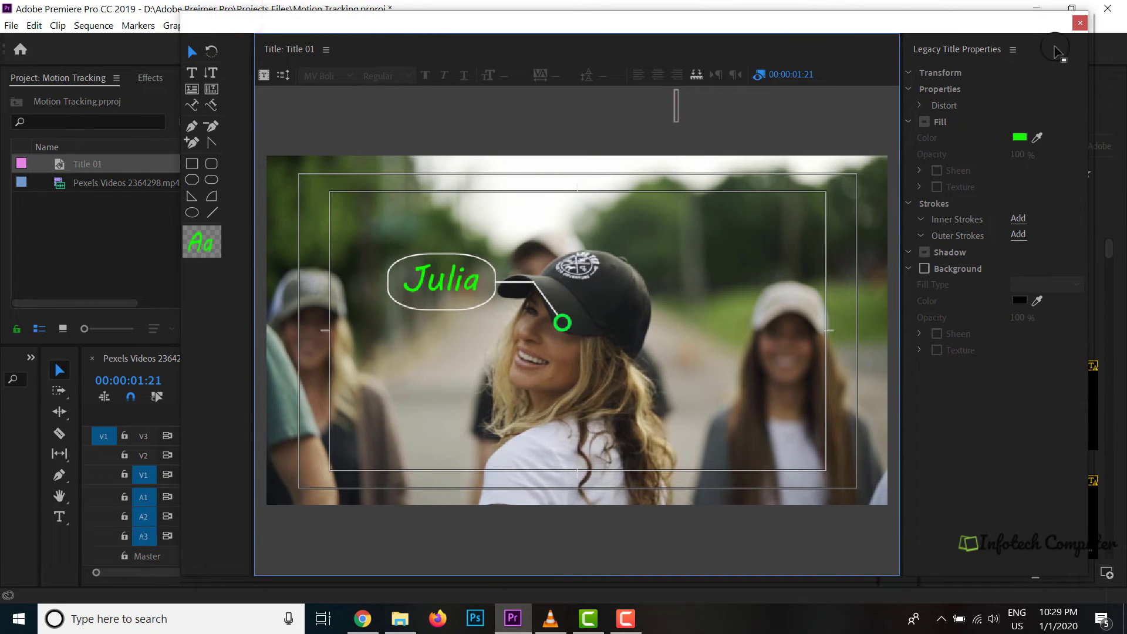
{"action": "left_click", "coordinate": [1078, 26]}
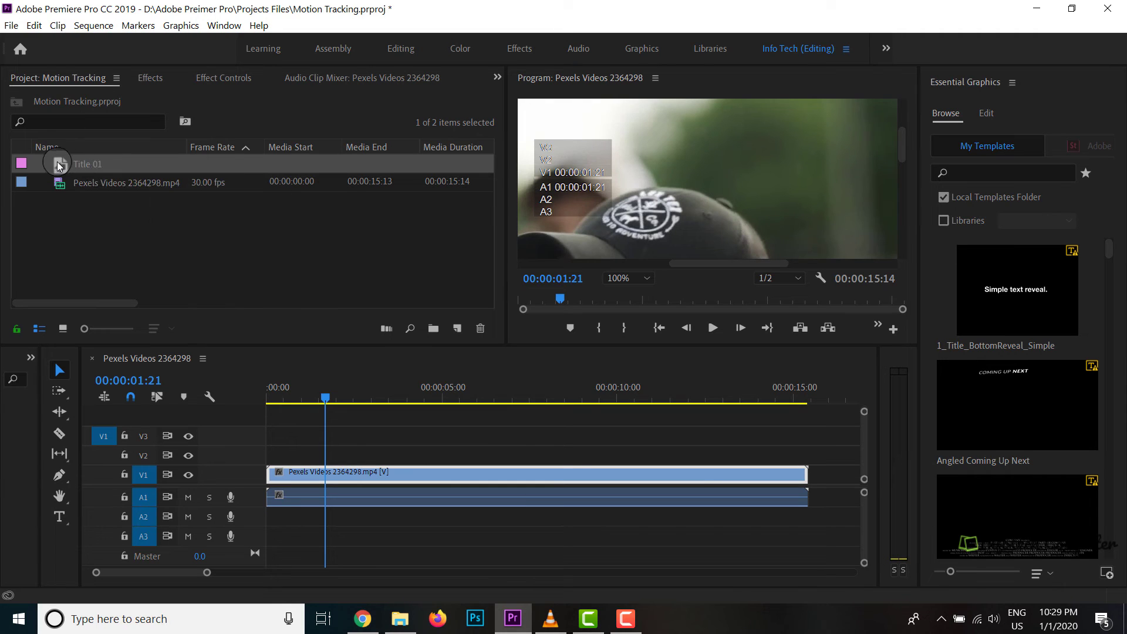
Step: Place Title 01 on track V2 at the sequence start, above the video clip, and move the playhead to 00:00:01:01
{"action": "left_click_drag", "start_coordinate": [59, 166], "coordinate": [84, 175]}
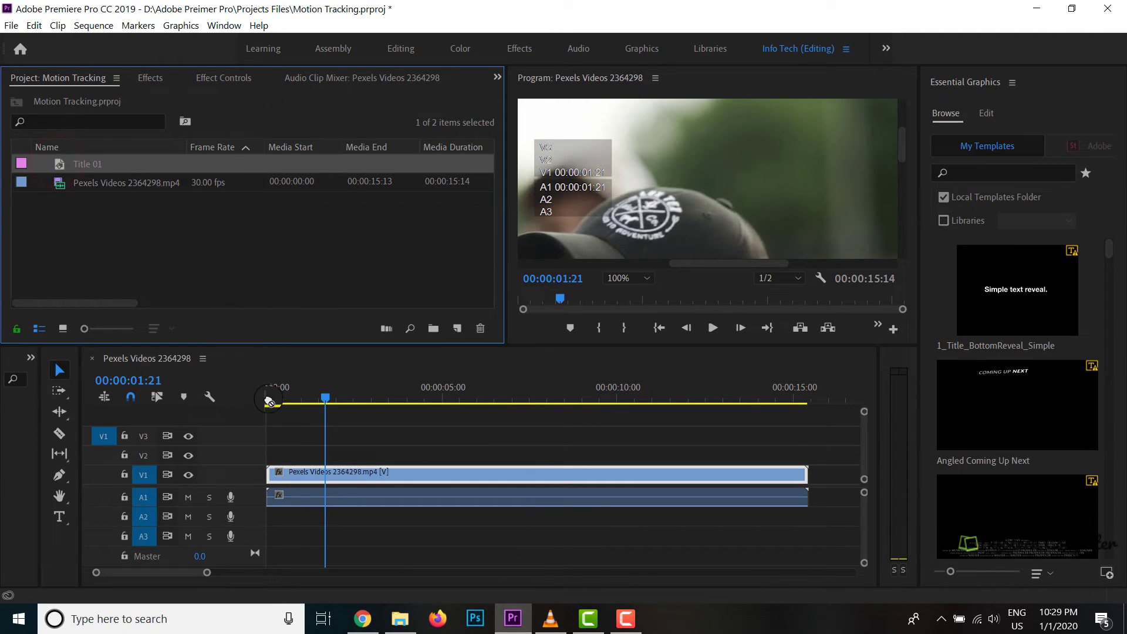
{"action": "left_click_drag", "start_coordinate": [269, 402], "coordinate": [302, 397]}
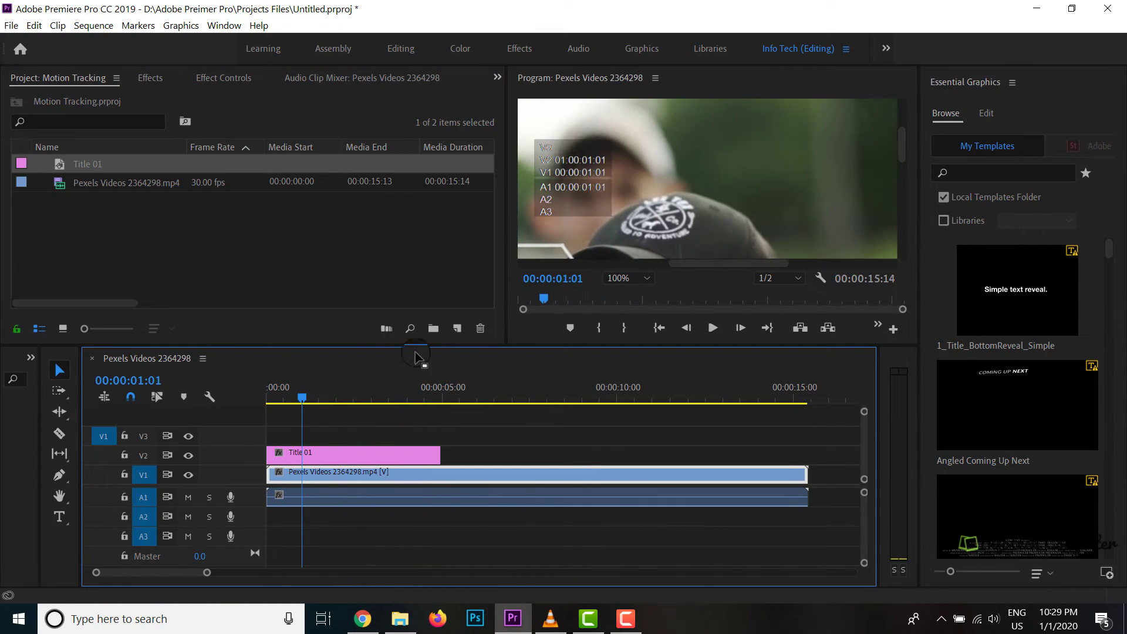
Step: Fit the whole frame in the program preview, return the playhead to 00:00:00:00 and show the effect controls
{"action": "left_click", "coordinate": [627, 282]}
{"action": "left_click", "coordinate": [628, 298]}
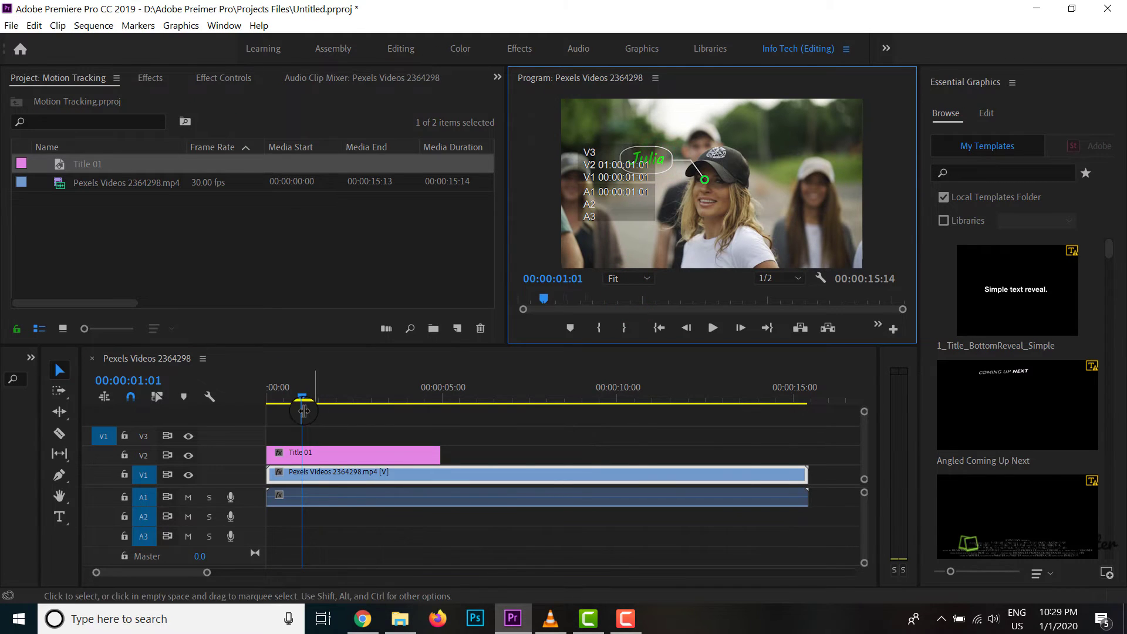
{"action": "left_click_drag", "start_coordinate": [302, 396], "coordinate": [251, 393]}
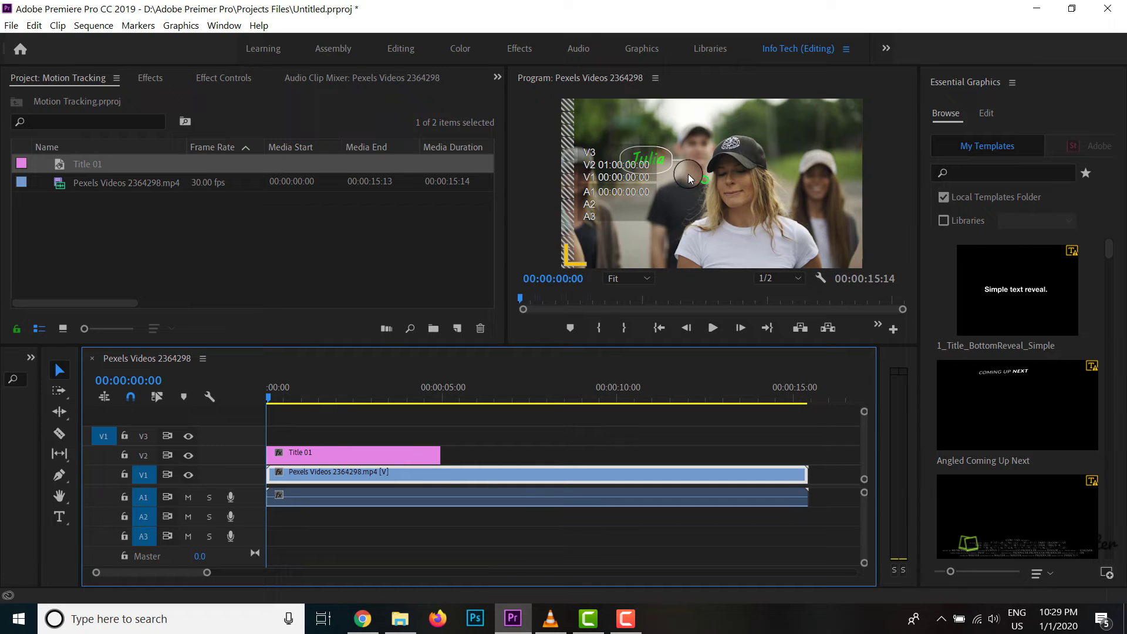
{"action": "left_click", "coordinate": [263, 403]}
{"action": "left_click", "coordinate": [231, 84]}
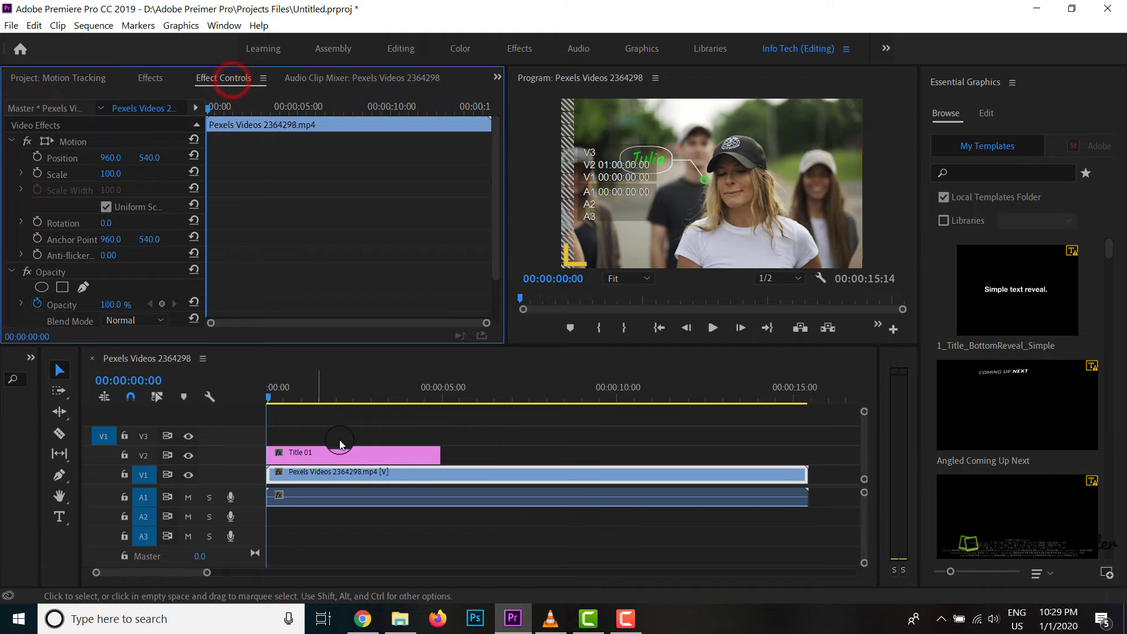
Step: Extend Title 01 on track V2 to end at about 00:00:14:22, keeping the playhead at the sequence start
{"action": "left_click", "coordinate": [380, 453]}
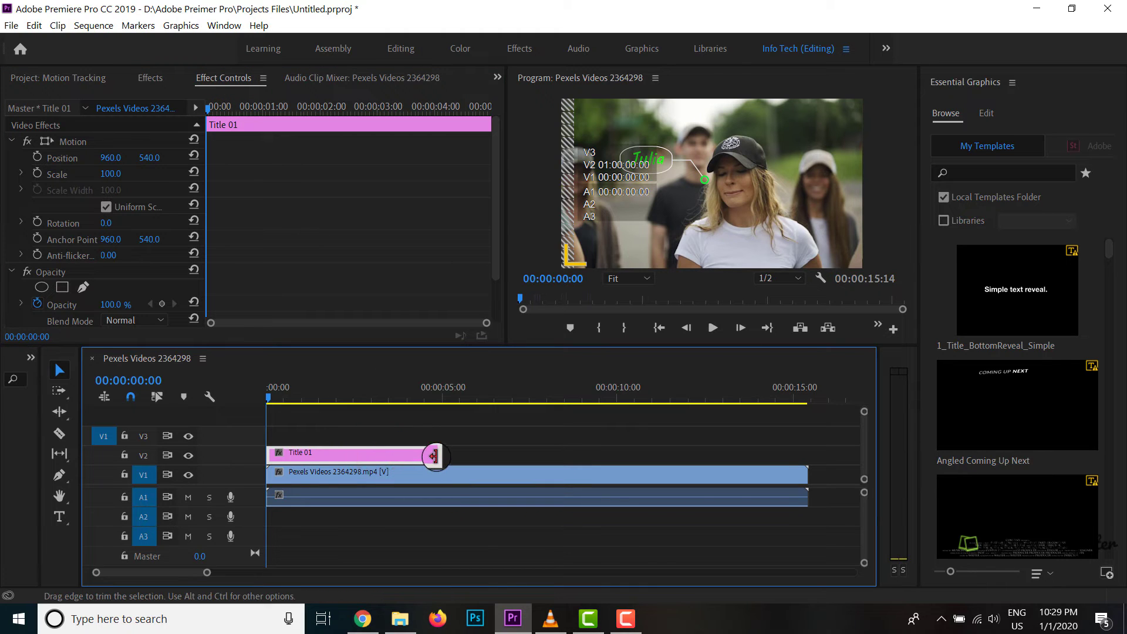
{"action": "left_click_drag", "start_coordinate": [439, 456], "coordinate": [778, 466]}
{"action": "mouse_move", "coordinate": [268, 401]}
{"action": "left_mouse_down"}
{"action": "mouse_move", "coordinate": [419, 409]}
{"action": "mouse_move", "coordinate": [251, 391]}
{"action": "left_mouse_up"}
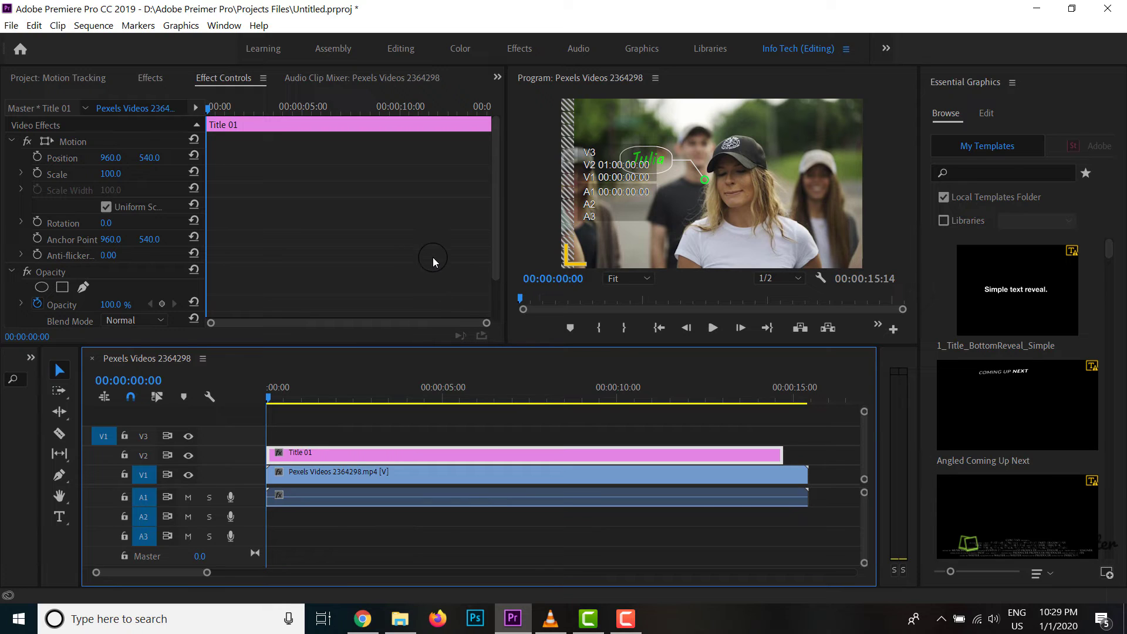
Step: Move the callout so its green circle sits on the woman's cap logo, at position about 1115.8, 323.8, with the preview at 75%
{"action": "left_click", "coordinate": [667, 159]}
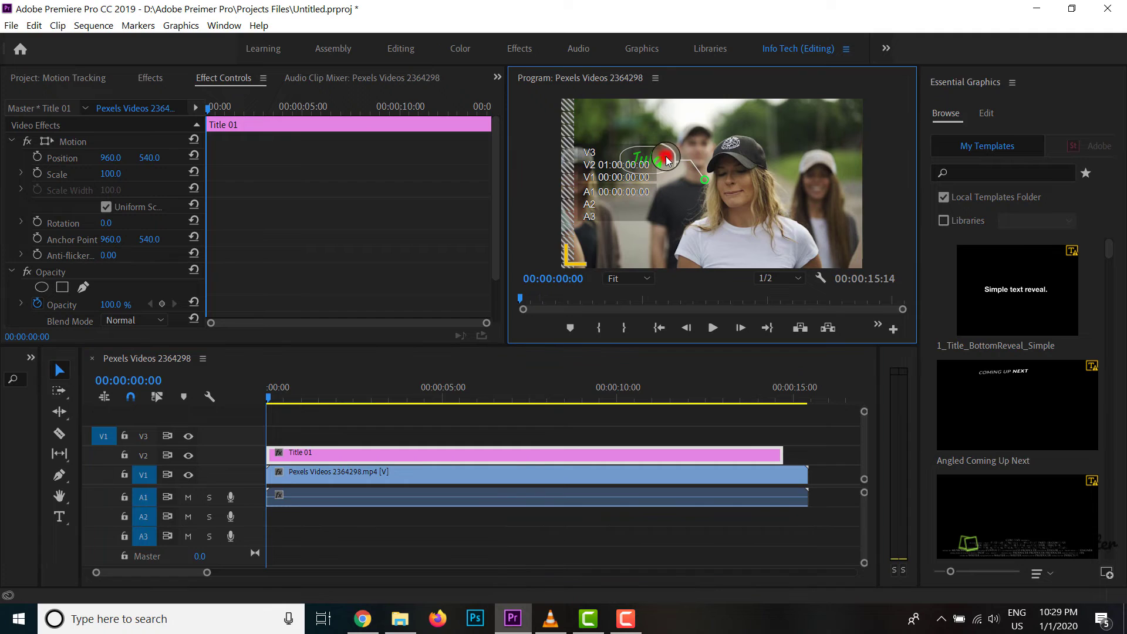
{"action": "left_click_drag", "start_coordinate": [667, 158], "coordinate": [681, 133]}
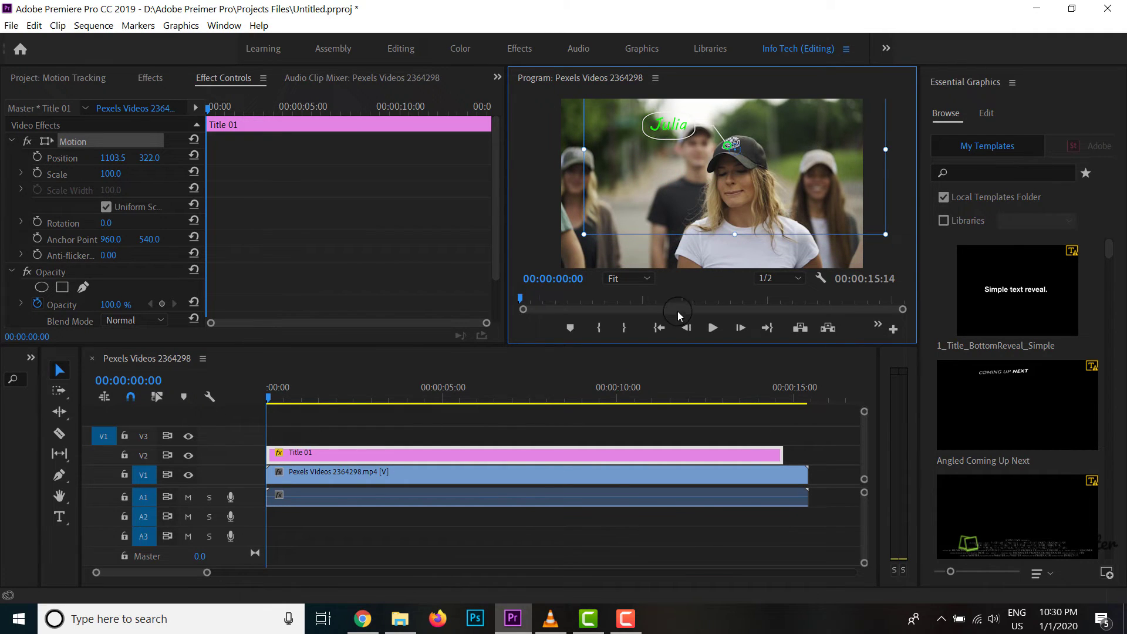
{"action": "left_click", "coordinate": [647, 278]}
{"action": "left_click", "coordinate": [626, 365]}
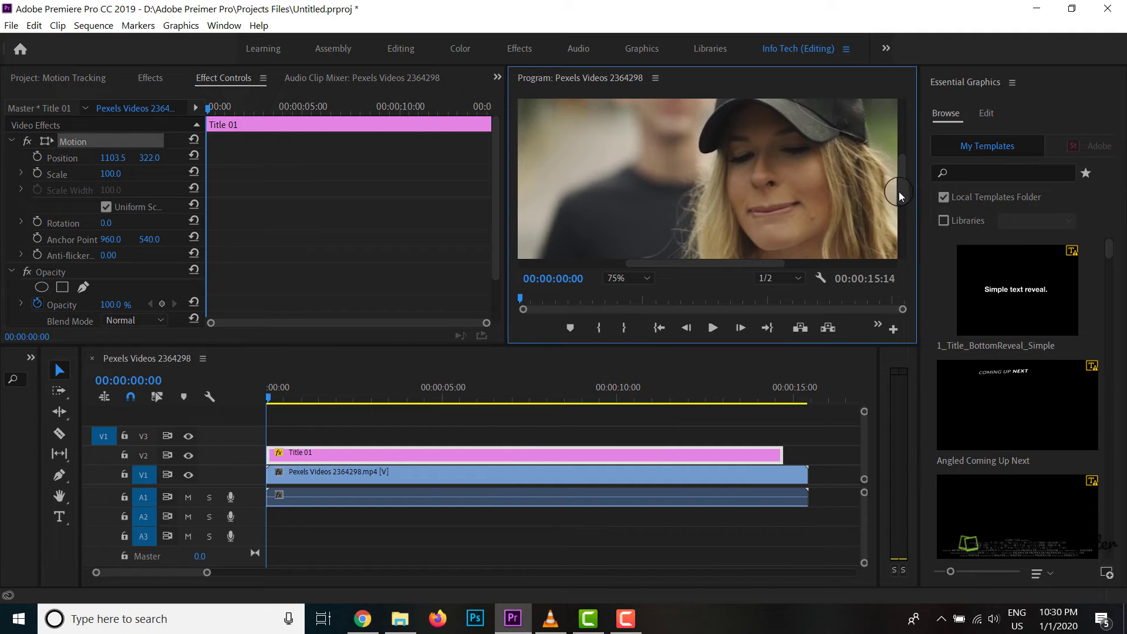
{"action": "left_click_drag", "start_coordinate": [901, 196], "coordinate": [912, 154]}
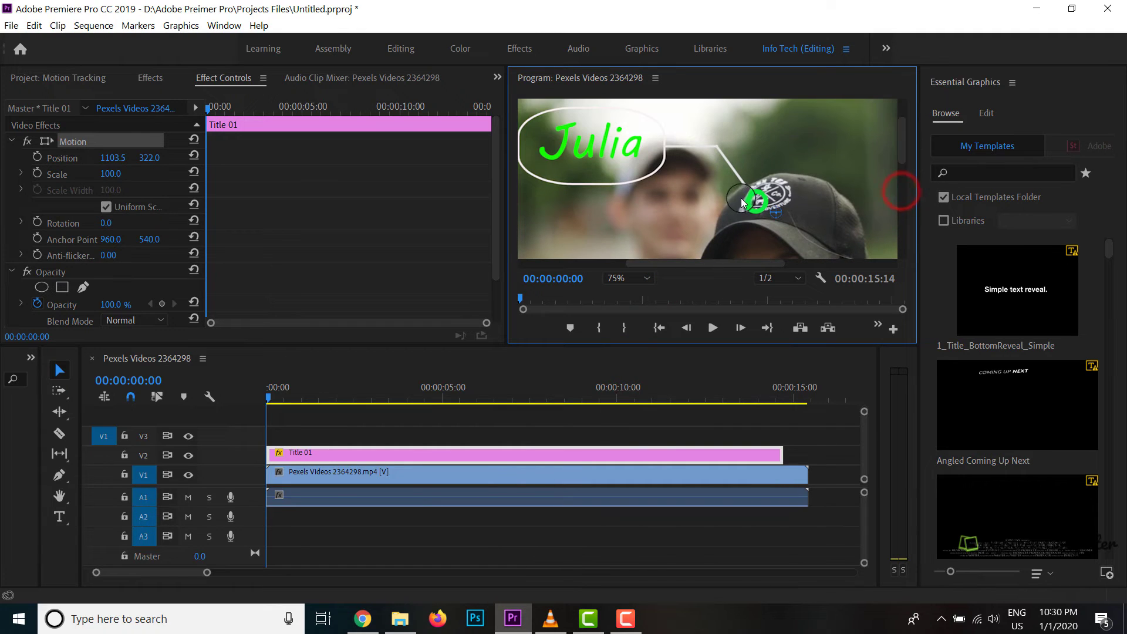
{"action": "mouse_move", "coordinate": [760, 203]}
{"action": "left_mouse_down"}
{"action": "mouse_move", "coordinate": [774, 191]}
{"action": "mouse_move", "coordinate": [768, 205]}
{"action": "left_mouse_up"}
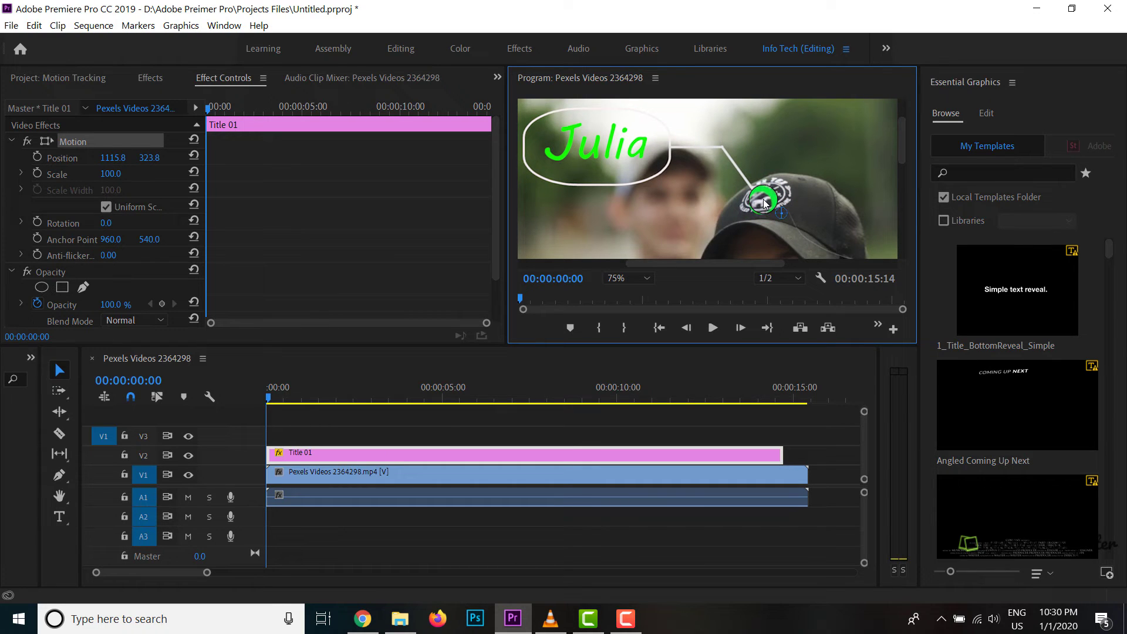
Step: Enable Position keyframing for Title 01 at 00:00:00:00
{"action": "left_click", "coordinate": [270, 399]}
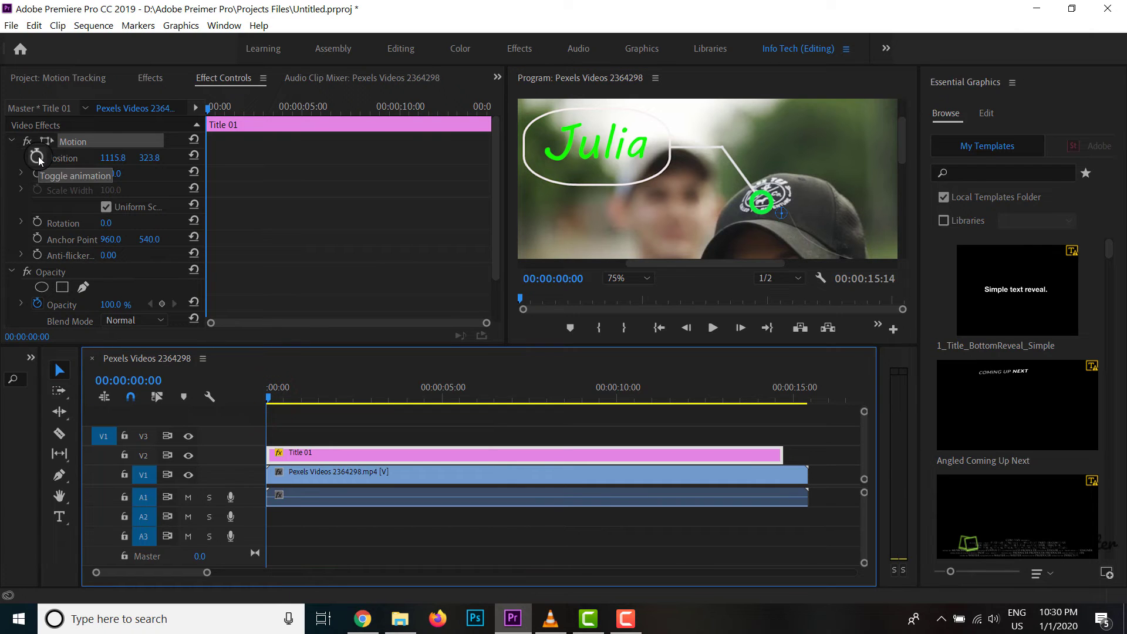
{"action": "left_click", "coordinate": [303, 455]}
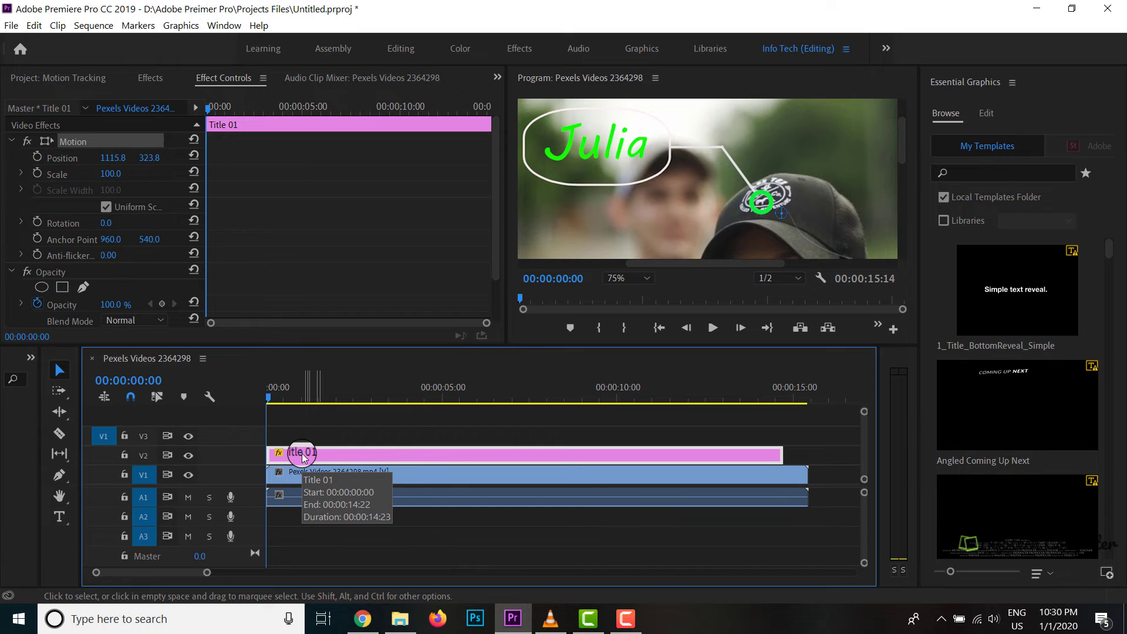
{"action": "left_click", "coordinate": [64, 240]}
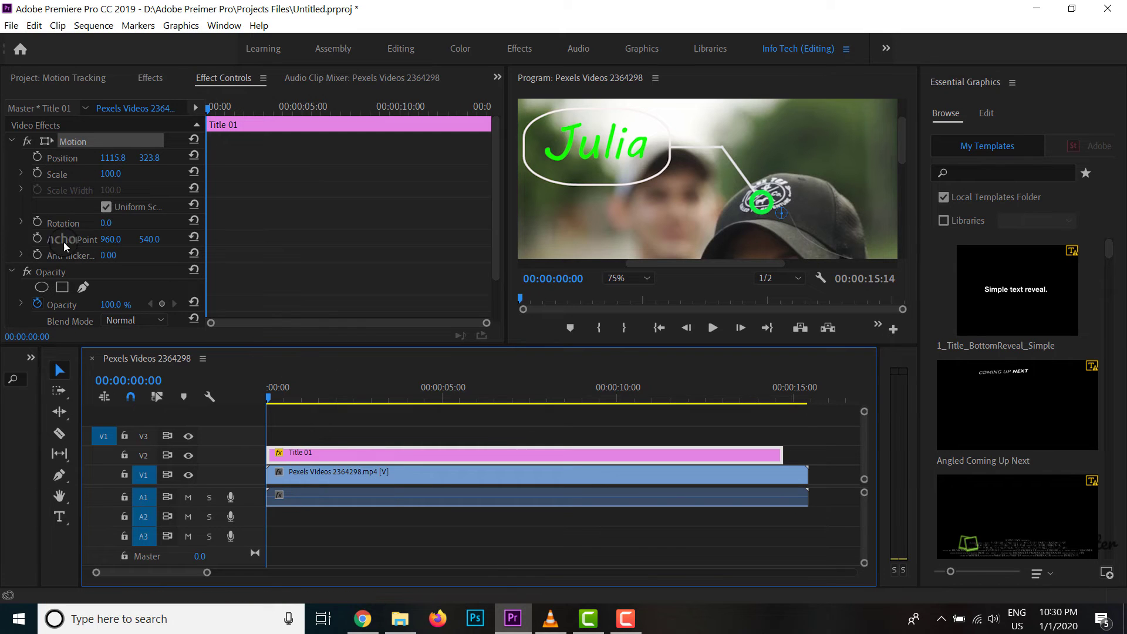
{"action": "left_click", "coordinate": [37, 158]}
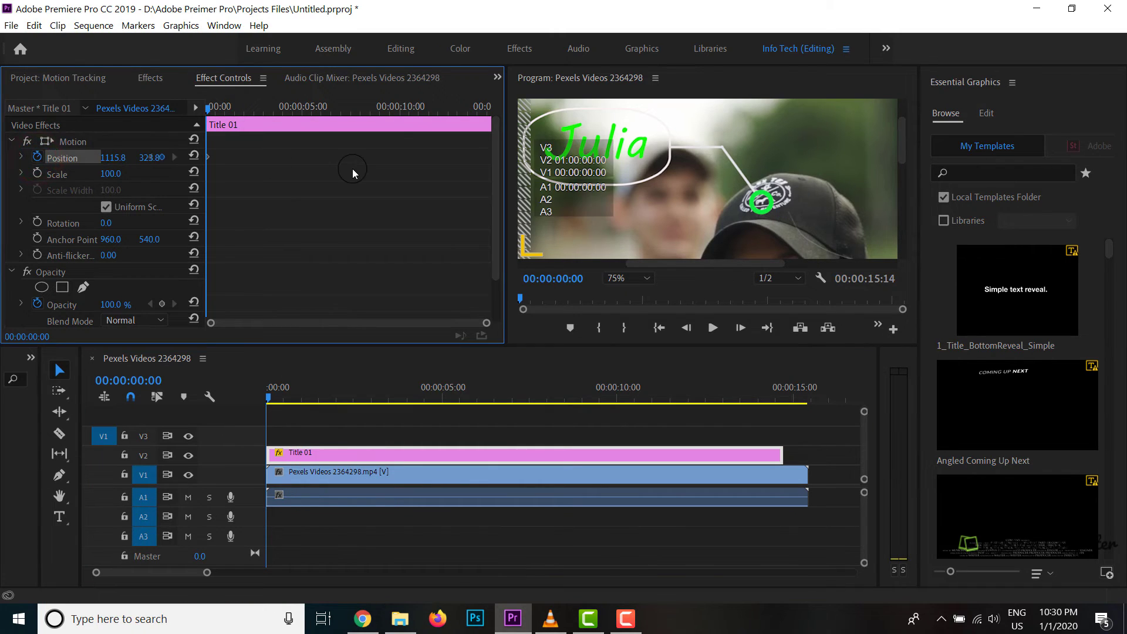
Step: Advance to 00:00:00:03 and move the callout straight up so the green circle sits on the cap logo again
{"action": "left_click", "coordinate": [741, 329]}
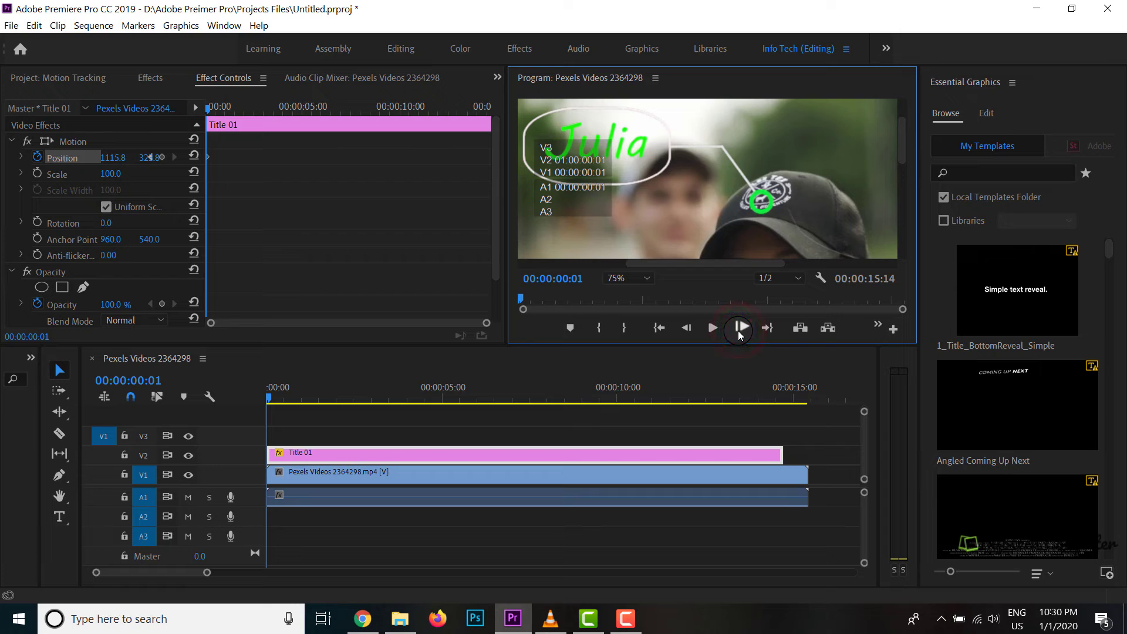
{"action": "left_click", "coordinate": [738, 330]}
{"action": "left_click", "coordinate": [738, 330]}
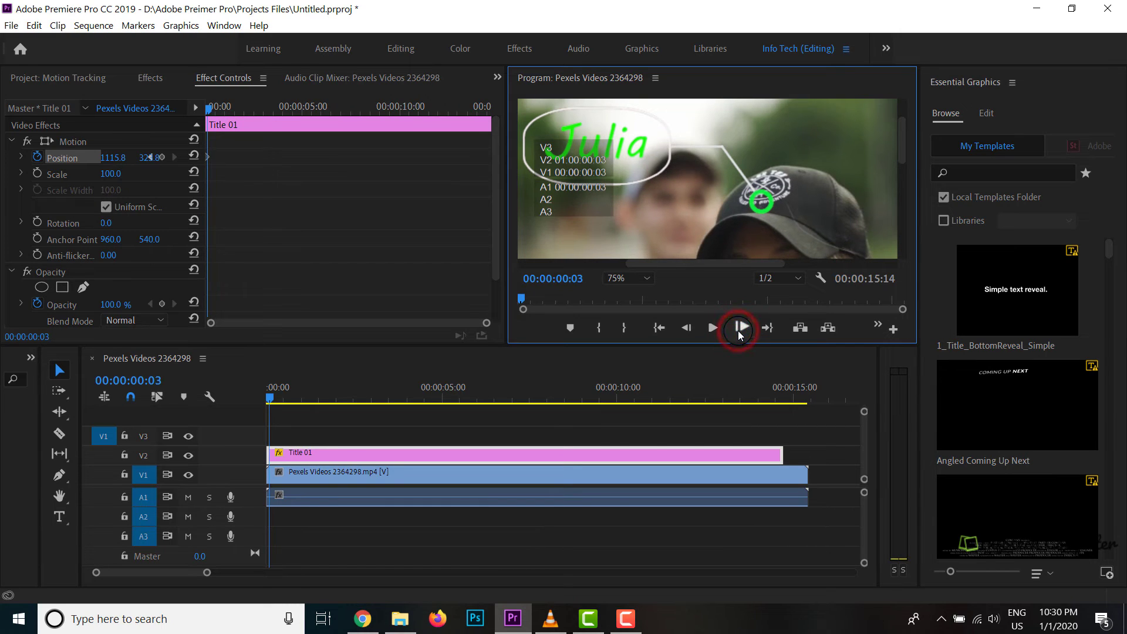
{"action": "left_click", "coordinate": [775, 192]}
{"action": "left_click_drag", "start_coordinate": [767, 205], "coordinate": [760, 201]}
{"action": "left_click", "coordinate": [634, 157]}
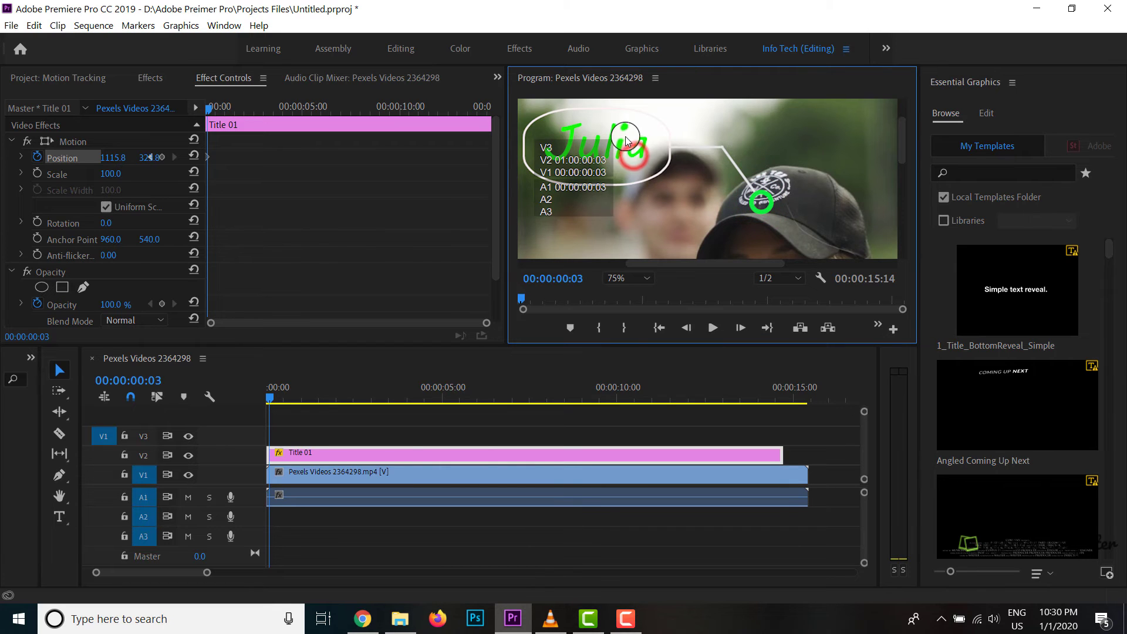
{"action": "left_click", "coordinate": [640, 143]}
{"action": "left_click_drag", "start_coordinate": [766, 203], "coordinate": [762, 193]}
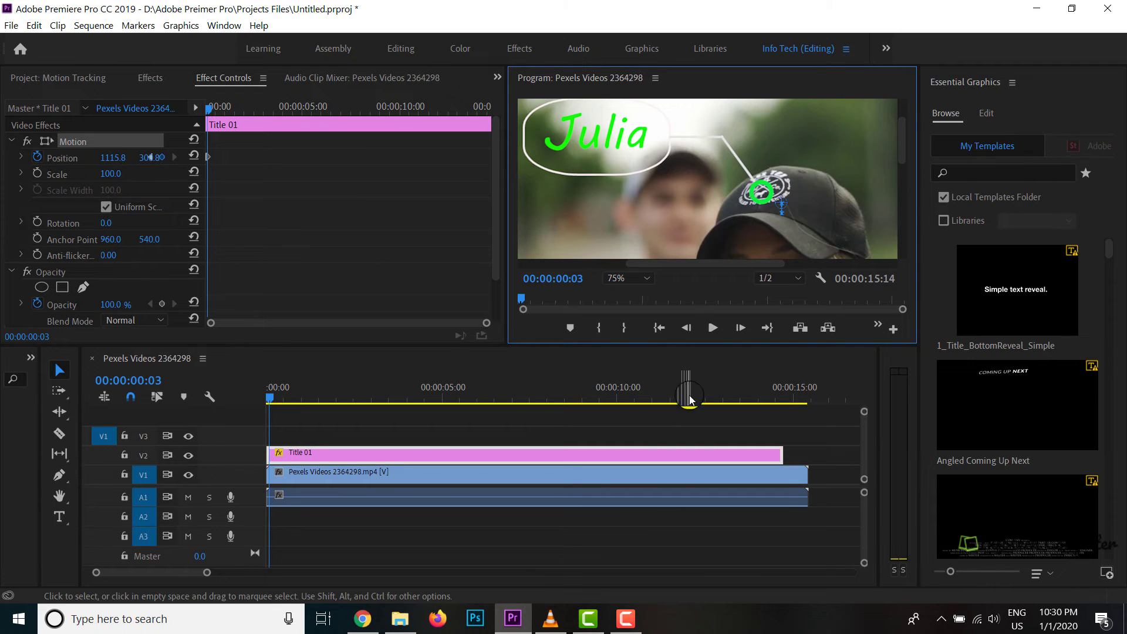
Step: Advance to 00:00:00:06 and realign the green circle with the cap logo, at horizontal position about 1107.0
{"action": "left_click", "coordinate": [740, 329]}
{"action": "left_click", "coordinate": [741, 329]}
{"action": "left_click", "coordinate": [741, 329]}
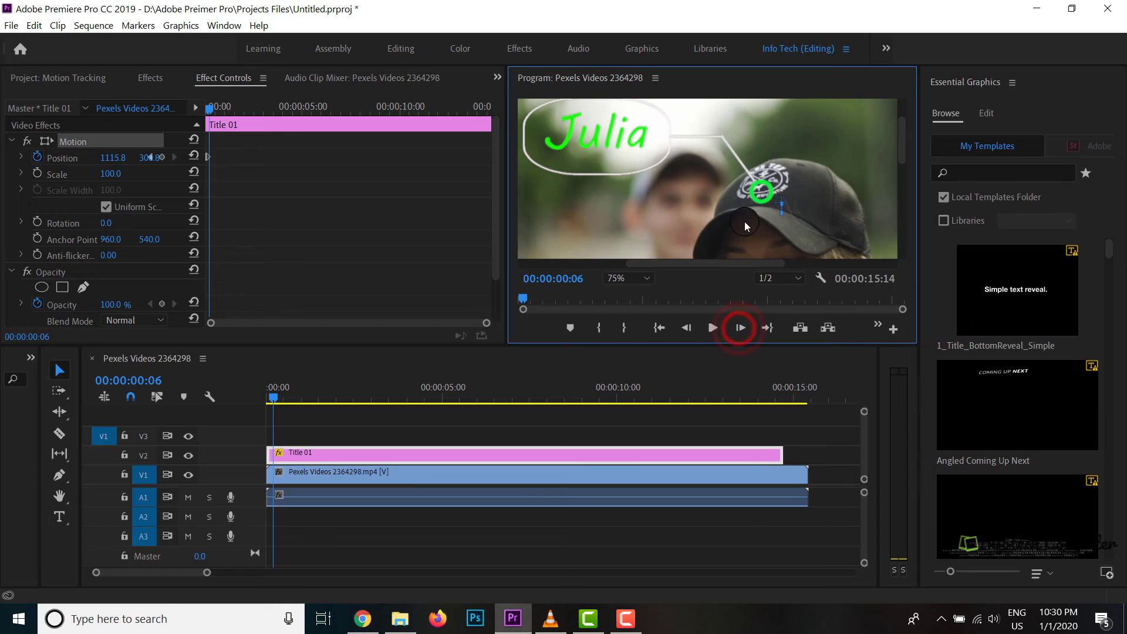
{"action": "left_click_drag", "start_coordinate": [759, 195], "coordinate": [757, 189]}
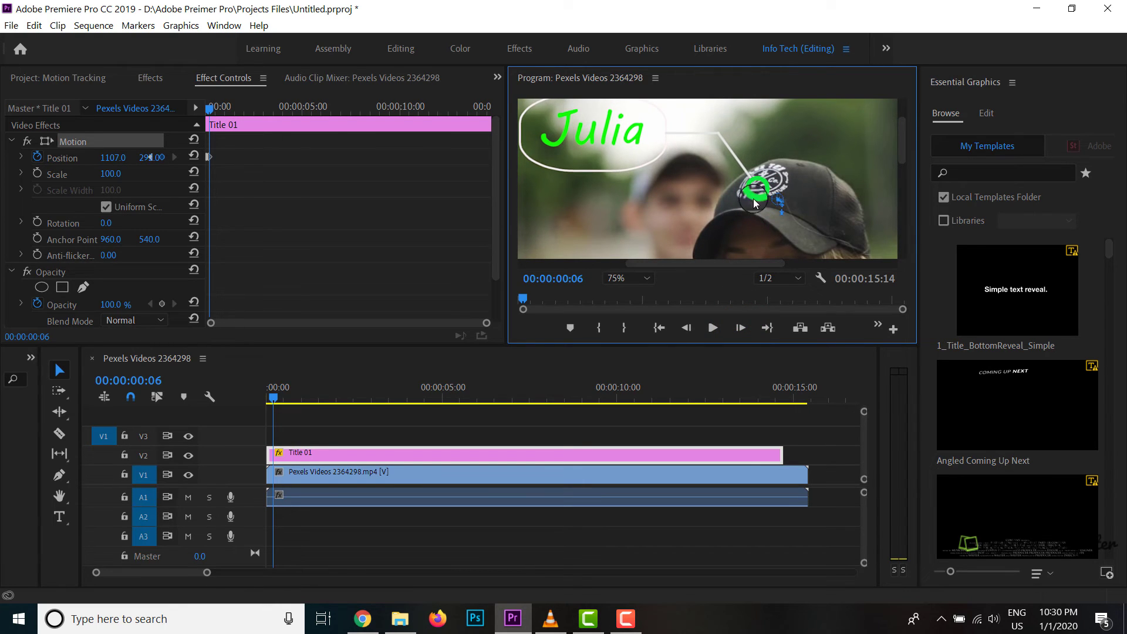
Step: Advance to 00:00:00:09 and realign the green circle with the cap logo, at horizontal position about 1089.4
{"action": "left_click", "coordinate": [740, 328]}
{"action": "left_click", "coordinate": [740, 328]}
{"action": "left_click", "coordinate": [739, 327]}
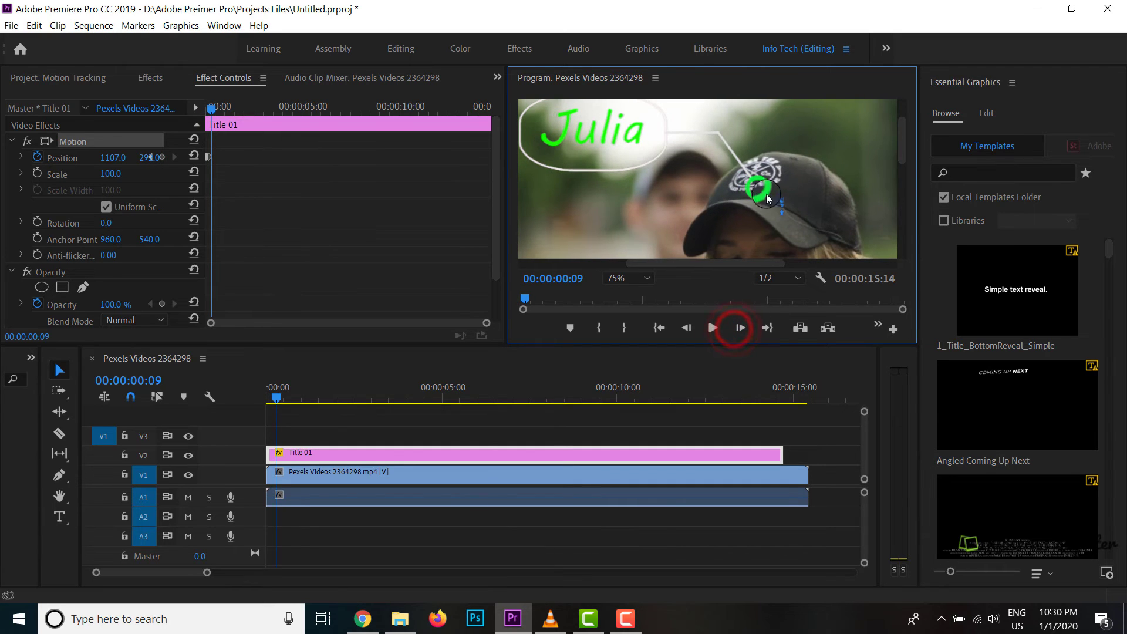
{"action": "left_click_drag", "start_coordinate": [754, 188], "coordinate": [749, 186]}
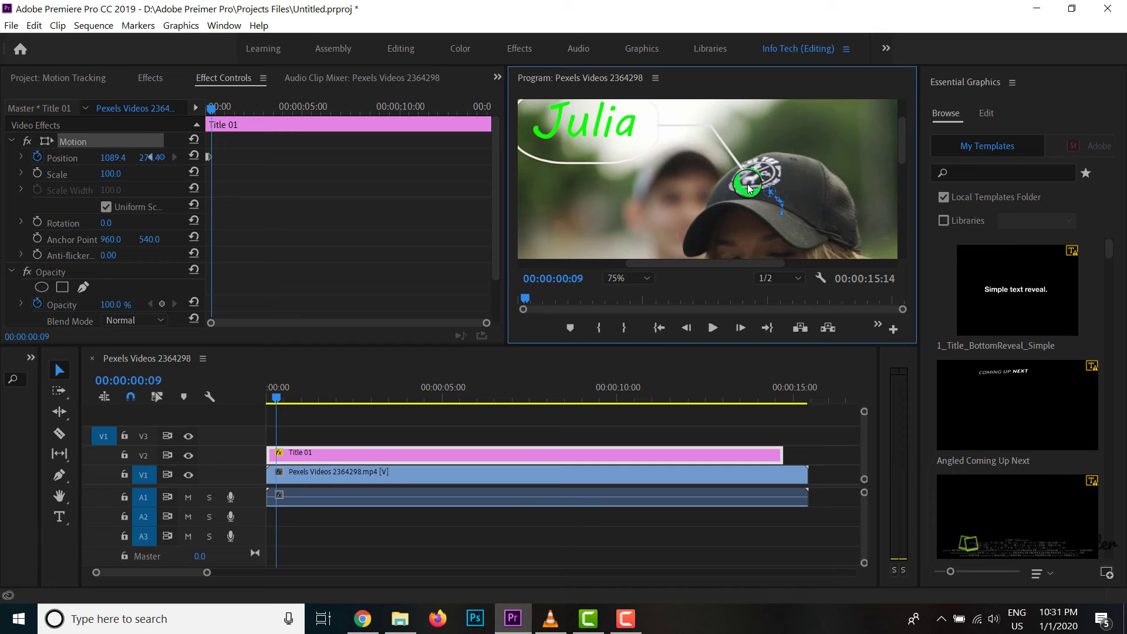
Step: Advance to 00:00:00:13 and realign the green circle with the cap logo, at horizontal position about 1055.9
{"action": "left_click", "coordinate": [740, 328]}
{"action": "left_click", "coordinate": [740, 328]}
{"action": "left_click", "coordinate": [740, 327]}
{"action": "left_click", "coordinate": [740, 328]}
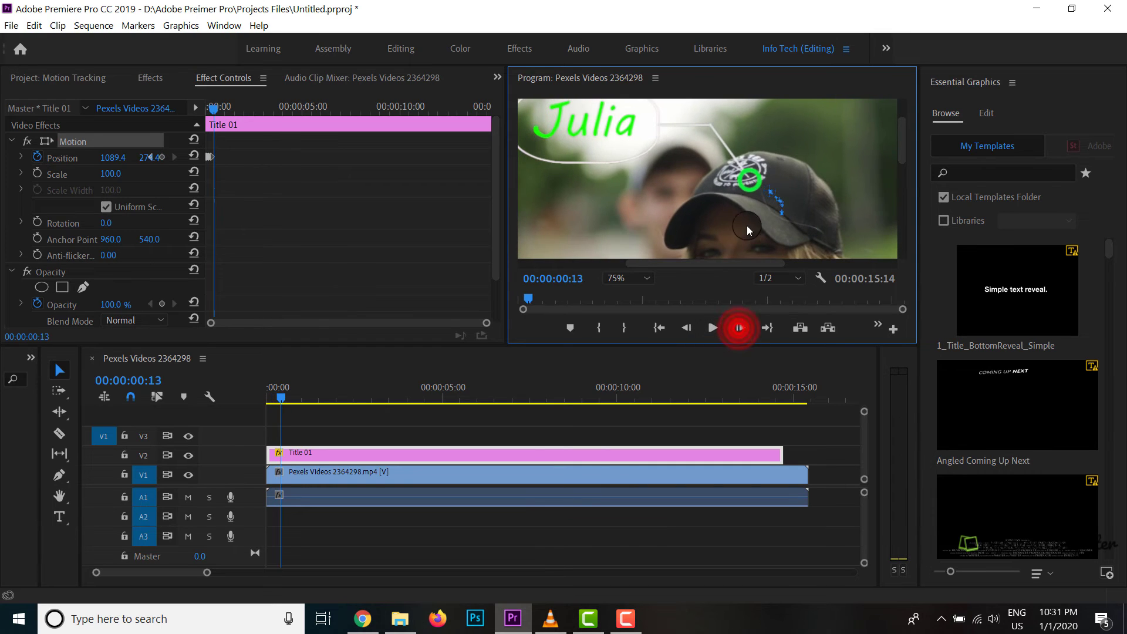
{"action": "left_click_drag", "start_coordinate": [750, 182], "coordinate": [735, 179]}
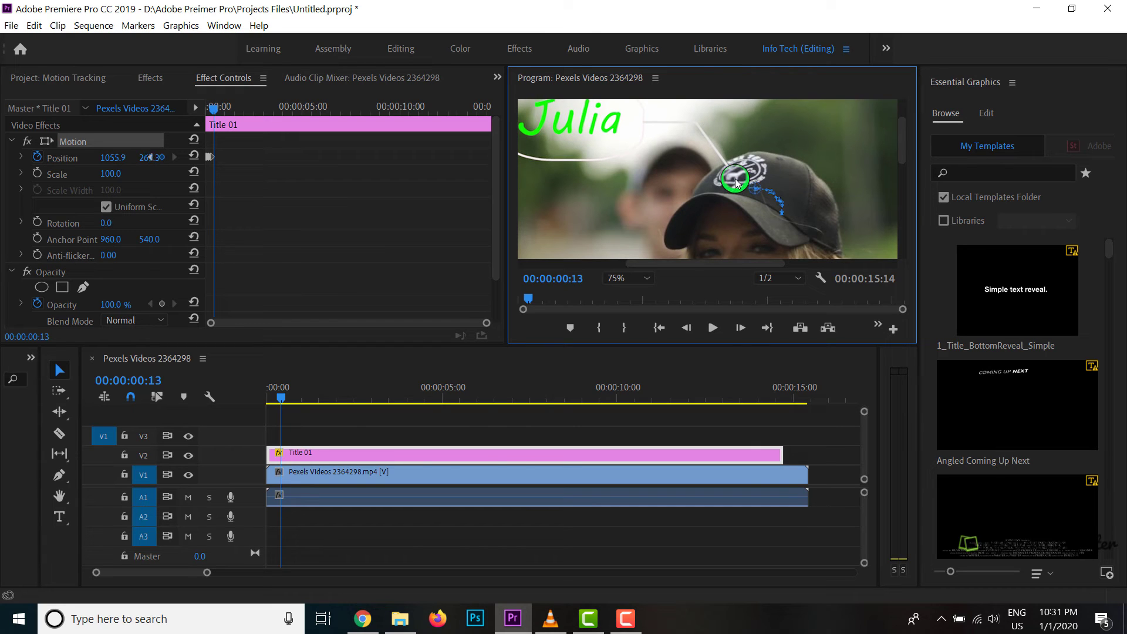
Step: Track the callout to the cap logo across 00:00:00:16 and 00:00:00:17, reaching horizontal position about 1036.5
{"action": "left_click", "coordinate": [740, 327]}
{"action": "left_click", "coordinate": [740, 328]}
{"action": "left_click", "coordinate": [740, 327]}
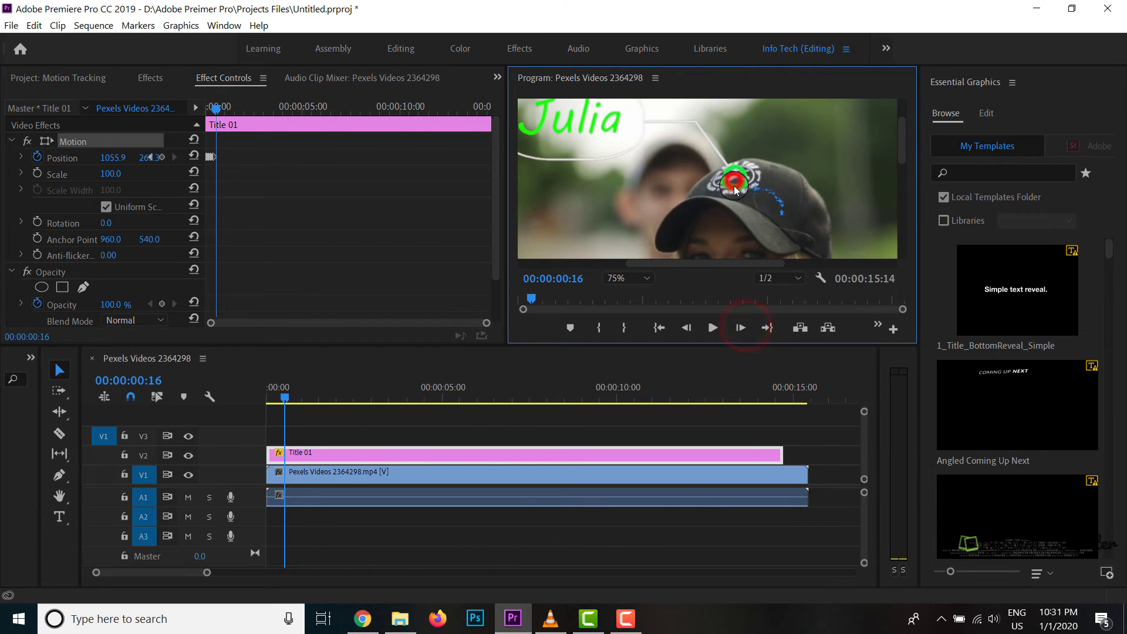
{"action": "left_click_drag", "start_coordinate": [734, 186], "coordinate": [727, 188]}
{"action": "left_click", "coordinate": [741, 328]}
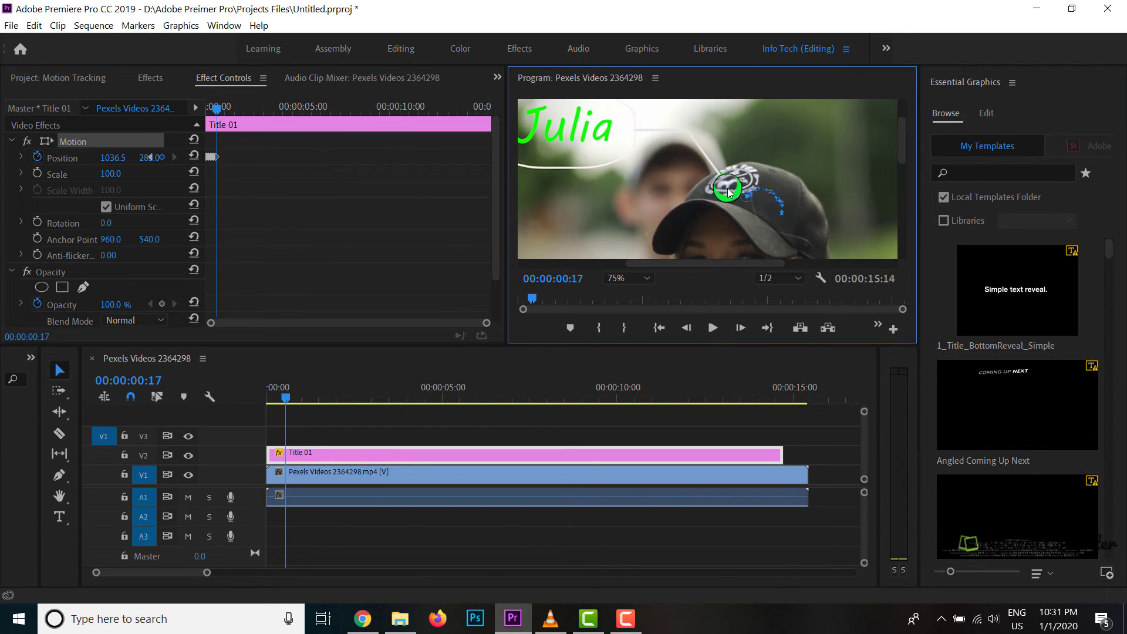
Step: Continue tracking the callout to the cap logo up to 00:00:00:21, lowering it to horizontal position about 1027.7
{"action": "left_click", "coordinate": [740, 327]}
{"action": "left_click", "coordinate": [741, 328]}
{"action": "left_click_drag", "start_coordinate": [729, 189], "coordinate": [724, 200]}
{"action": "left_click", "coordinate": [736, 327]}
{"action": "left_click", "coordinate": [736, 327]}
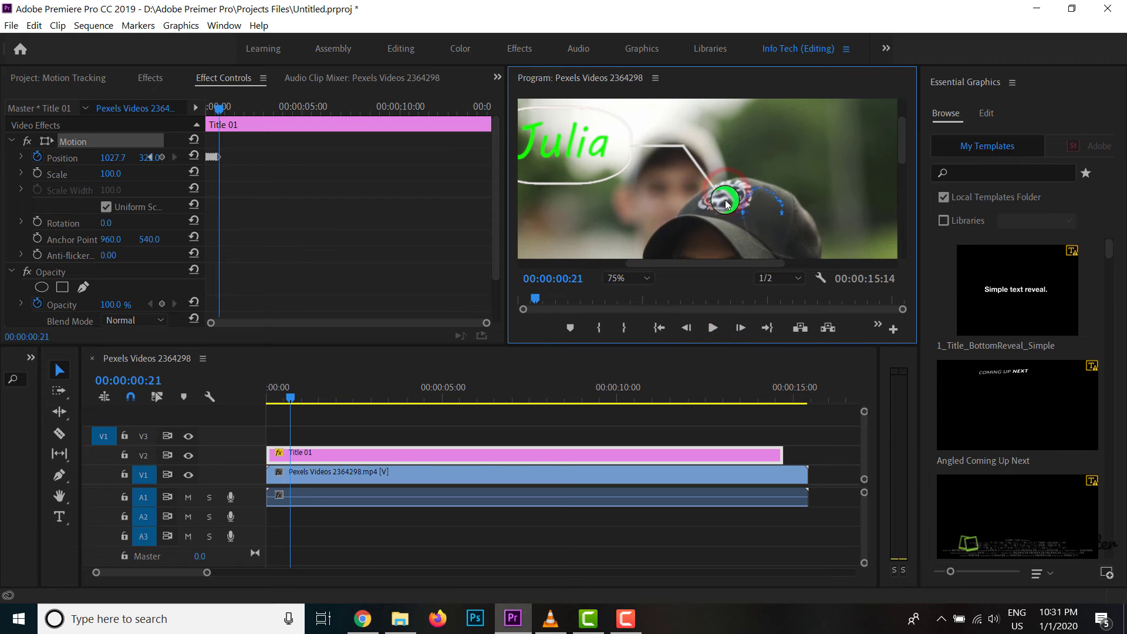
Step: Advance one frame past 00:00:00:23 and shift the callout down so the green circle follows the cap logo
{"action": "left_click", "coordinate": [741, 328]}
{"action": "left_click", "coordinate": [741, 327]}
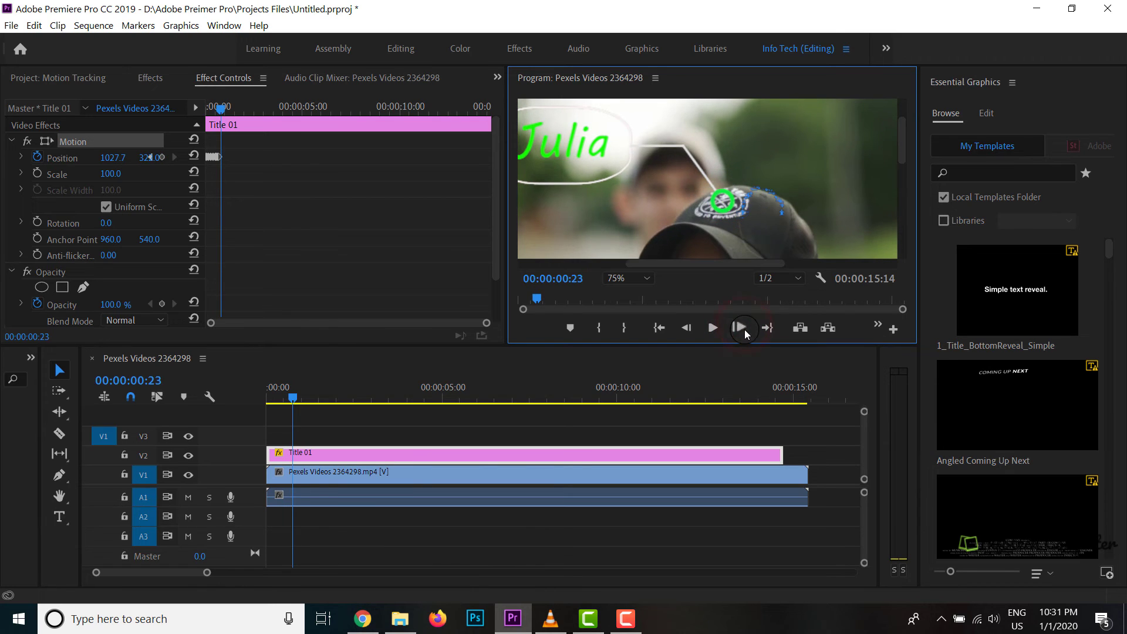
{"action": "left_click", "coordinate": [740, 327]}
{"action": "left_click_drag", "start_coordinate": [724, 201], "coordinate": [713, 220]}
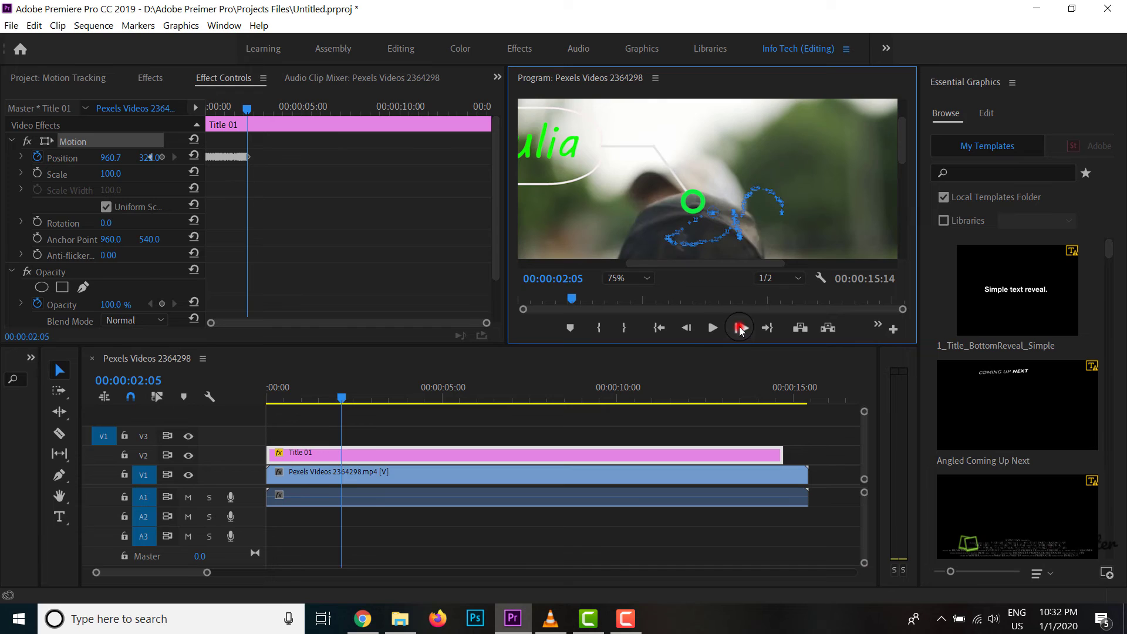
Step: Advance past 00:00:02:06 and move the callout across to the front of the woman's cap
{"action": "left_click", "coordinate": [740, 329]}
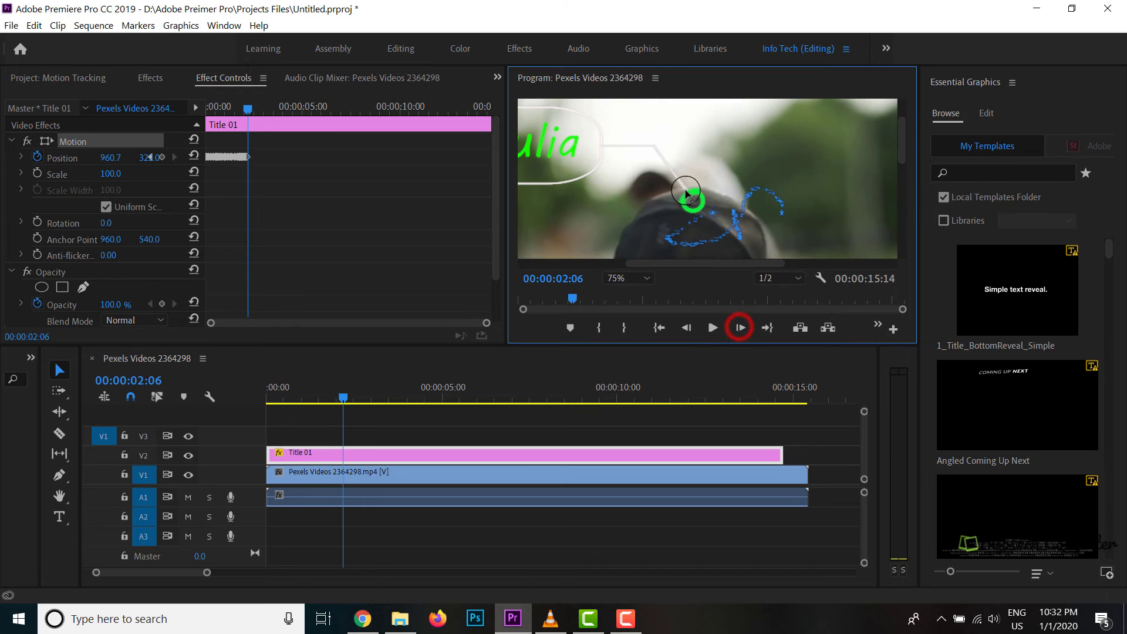
{"action": "left_click", "coordinate": [740, 328]}
{"action": "left_click_drag", "start_coordinate": [707, 195], "coordinate": [763, 203]}
Step: Track the green circle to the front of the cap at 00:00:02:11 and 00:00:02:13, reaching horizontal position about 1135.2
{"action": "left_click", "coordinate": [739, 327]}
{"action": "left_click", "coordinate": [748, 328]}
{"action": "left_click", "coordinate": [747, 329]}
{"action": "left_click", "coordinate": [735, 328]}
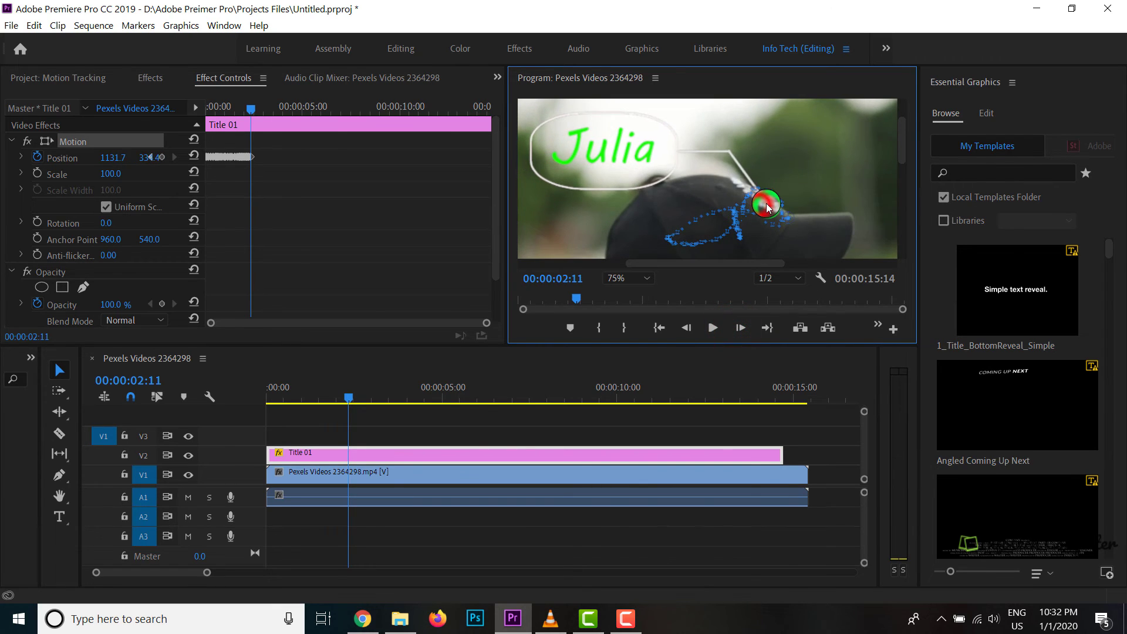
{"action": "left_click", "coordinate": [744, 322]}
{"action": "left_click", "coordinate": [746, 323]}
{"action": "left_click_drag", "start_coordinate": [762, 210], "coordinate": [766, 209]}
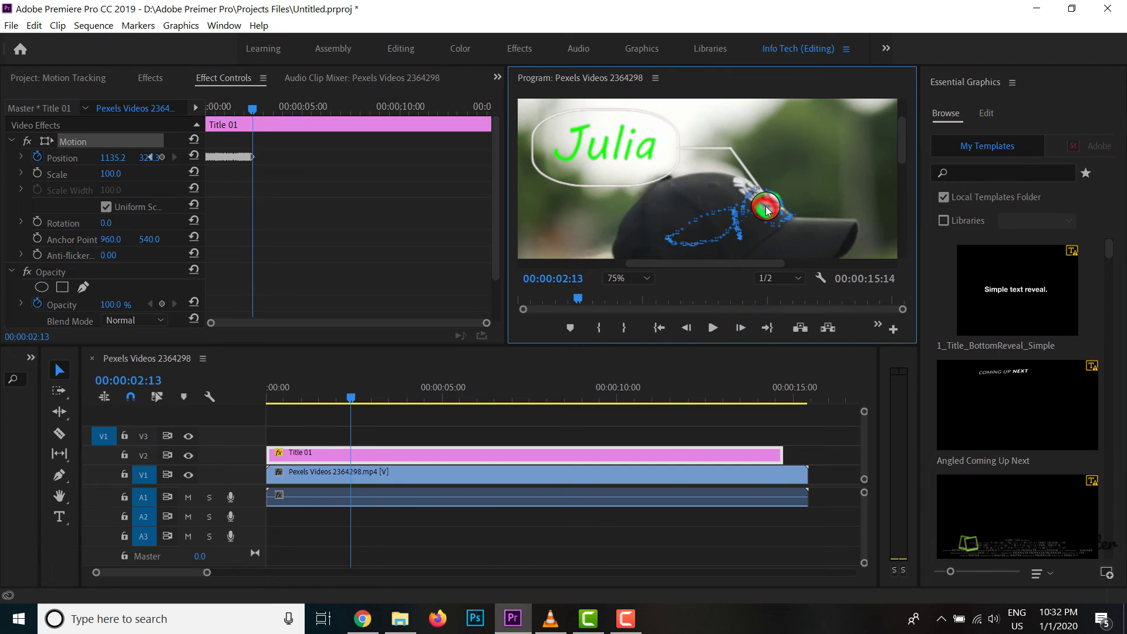
Step: Advance one frame past 00:00:02:15 and realign the green circle with the cap logo, at horizontal position about 1130.0
{"action": "left_click", "coordinate": [741, 327]}
{"action": "left_click", "coordinate": [741, 327]}
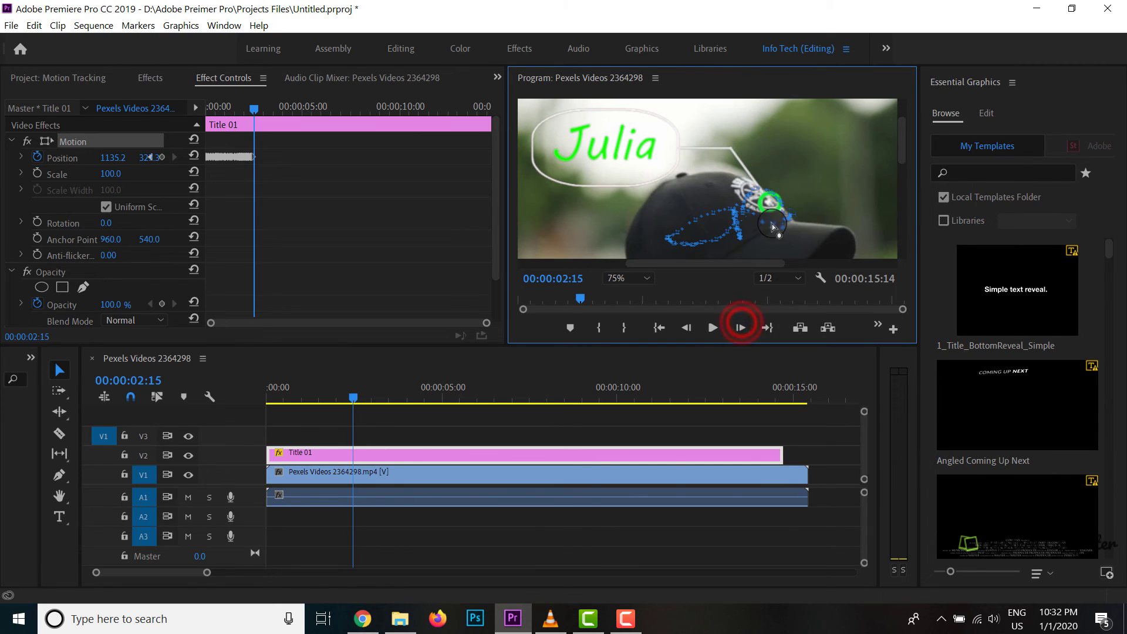
{"action": "left_click", "coordinate": [738, 327]}
{"action": "left_click_drag", "start_coordinate": [768, 193], "coordinate": [766, 204]}
Step: Advance to 00:00:02:22 and realign the green circle with the cap logo, at horizontal position about 1147.6
{"action": "left_click", "coordinate": [741, 327]}
{"action": "left_click", "coordinate": [741, 327]}
{"action": "left_click", "coordinate": [741, 327]}
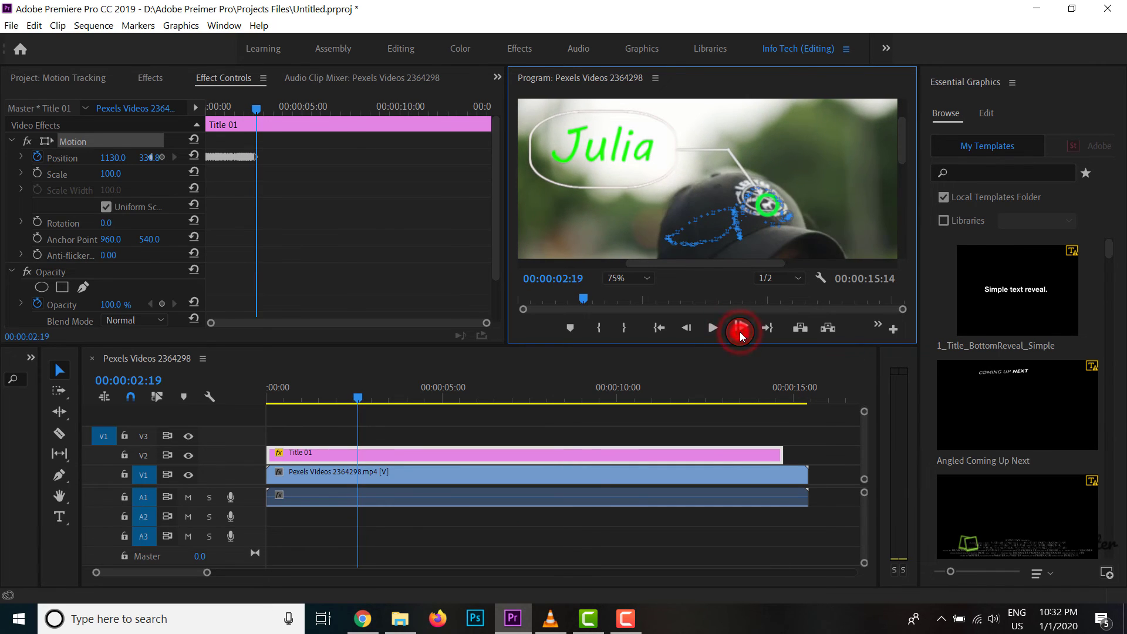
{"action": "left_click", "coordinate": [741, 327]}
{"action": "left_click", "coordinate": [741, 327]}
{"action": "left_click", "coordinate": [739, 332]}
{"action": "left_click_drag", "start_coordinate": [764, 203], "coordinate": [772, 207]}
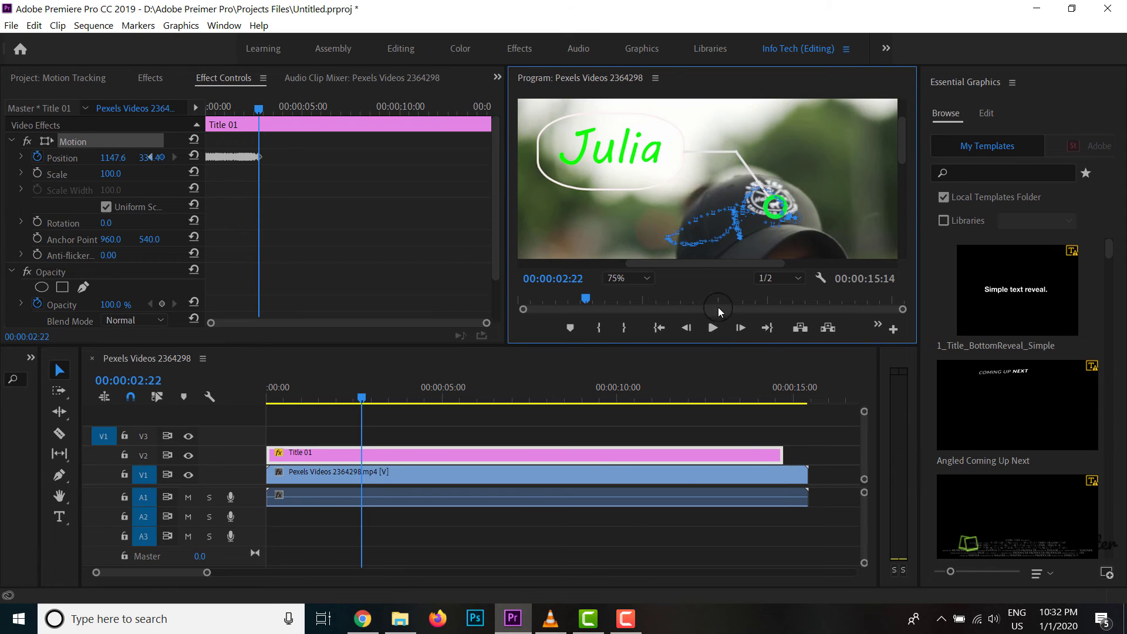
Step: Play the clip briefly to preview the woman's movement after the last keyframe, and return the playhead to 00:00:02:22
{"action": "left_click", "coordinate": [712, 330]}
{"action": "left_click", "coordinate": [711, 331]}
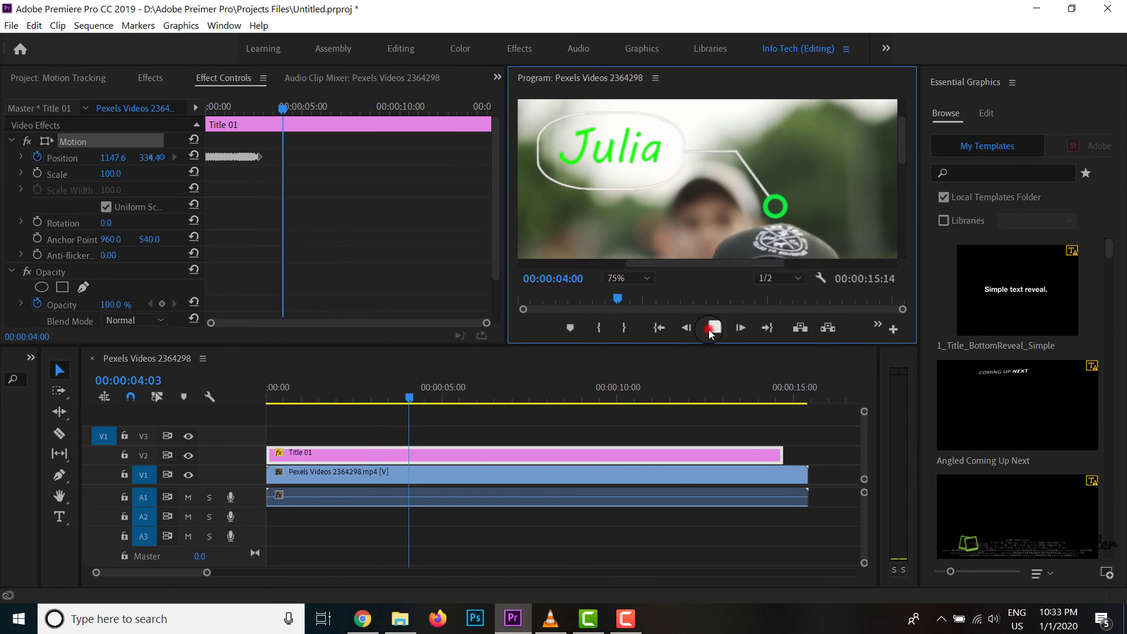
{"action": "left_click", "coordinate": [414, 405]}
{"action": "left_click_drag", "start_coordinate": [418, 399], "coordinate": [361, 395]}
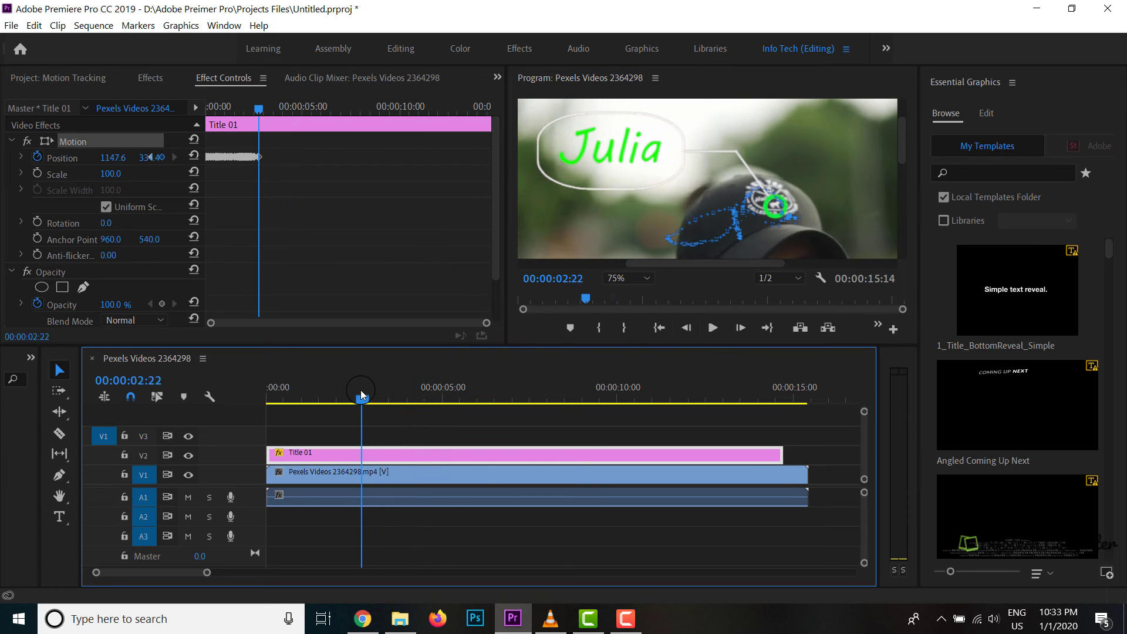
Step: Realign the green circle with the cap logo at 00:00:02:23, at horizontal position about 1151.1, and again at 00:00:02:25
{"action": "left_click", "coordinate": [596, 267]}
{"action": "left_click", "coordinate": [742, 327]}
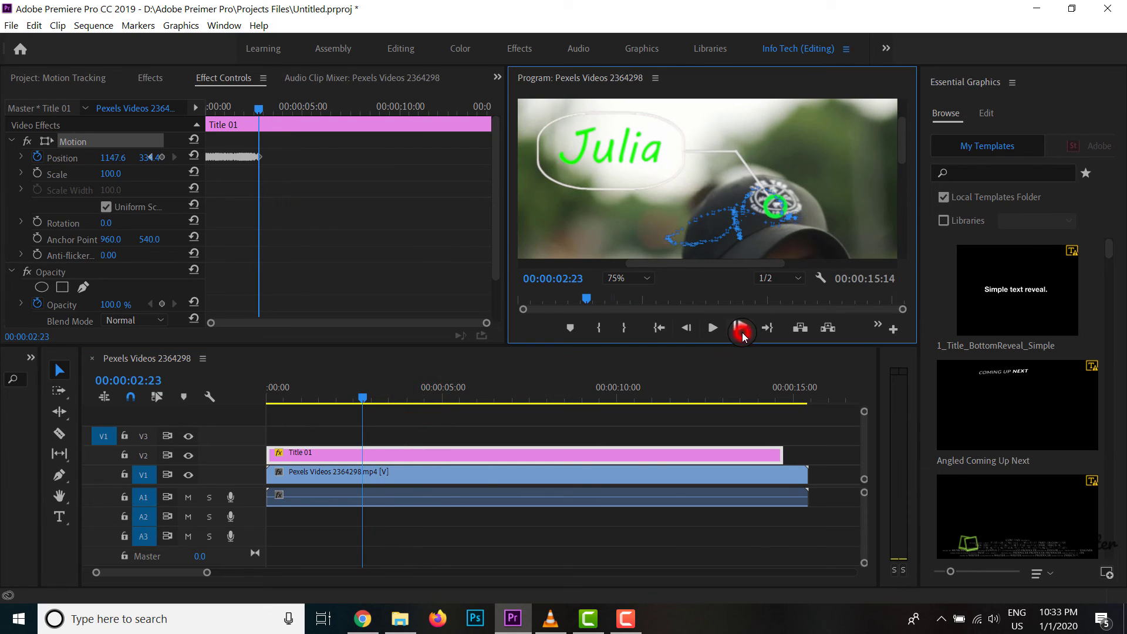
{"action": "left_click", "coordinate": [777, 207]}
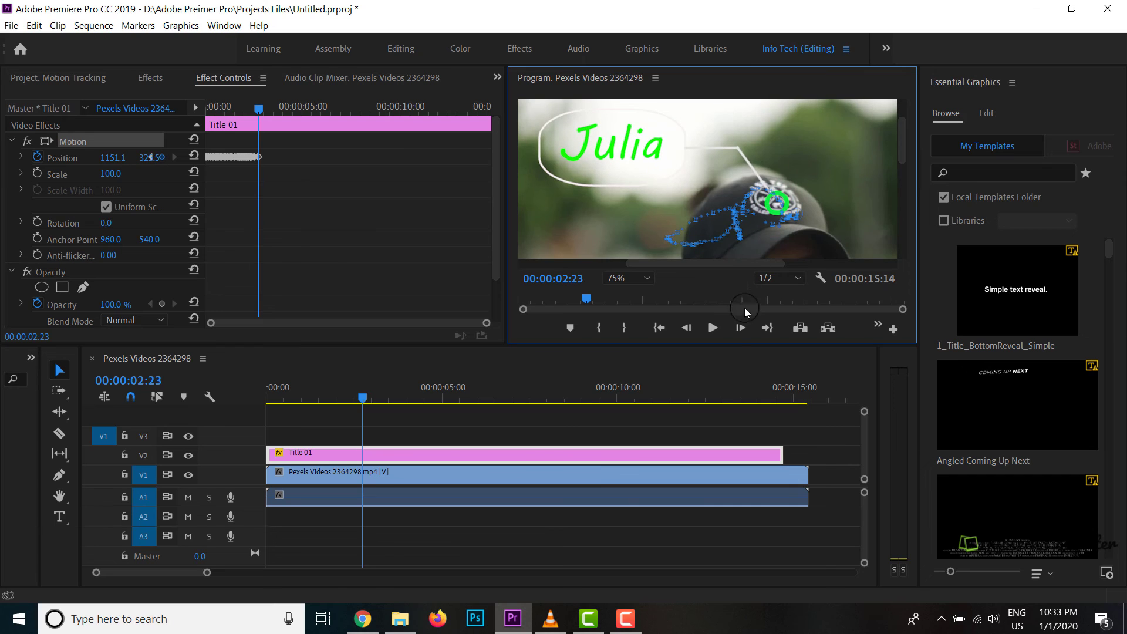
{"action": "left_click", "coordinate": [739, 327]}
{"action": "left_click", "coordinate": [740, 327]}
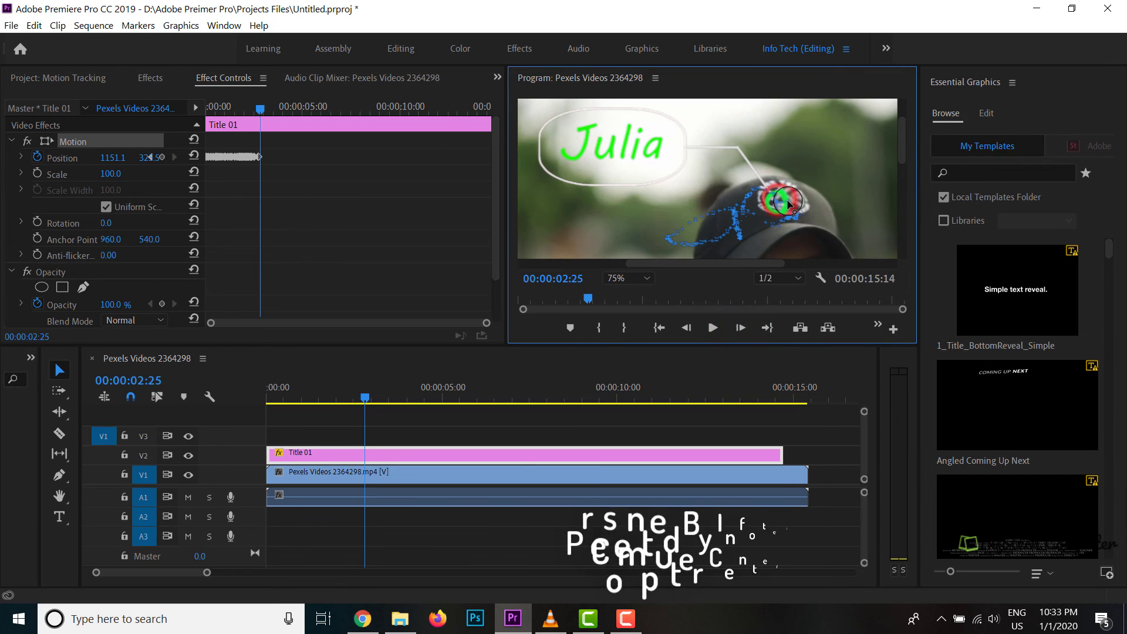
{"action": "left_click_drag", "start_coordinate": [773, 206], "coordinate": [784, 212]}
{"action": "left_click", "coordinate": [621, 631]}
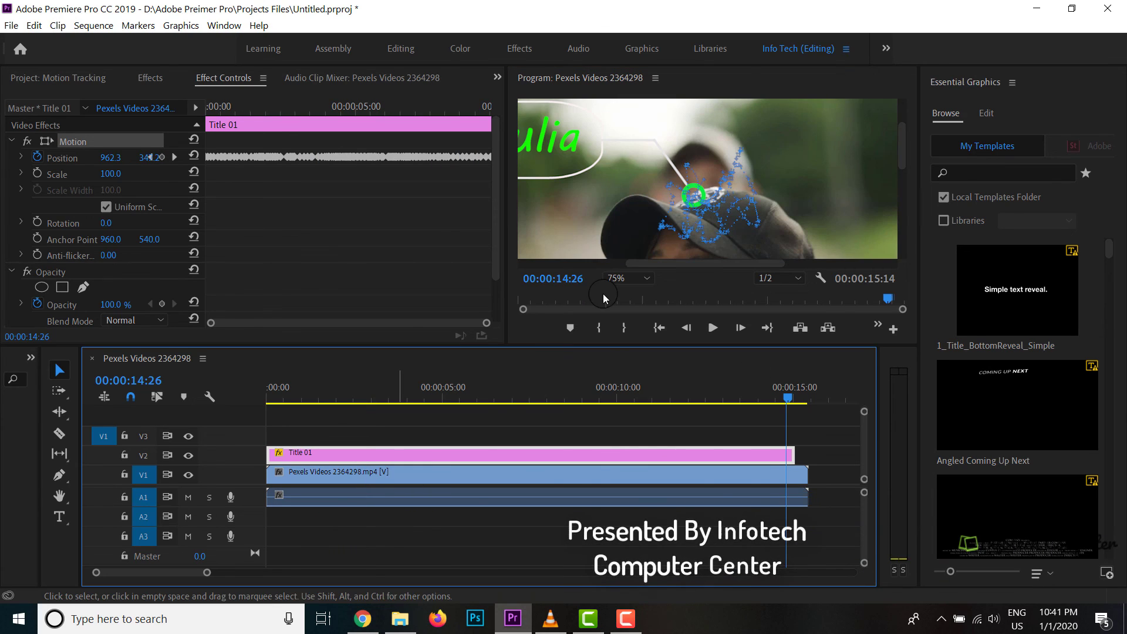
Step: Return the playhead to 00:00:00:00 and set the program preview zoom to Fit
{"action": "left_click", "coordinate": [703, 245]}
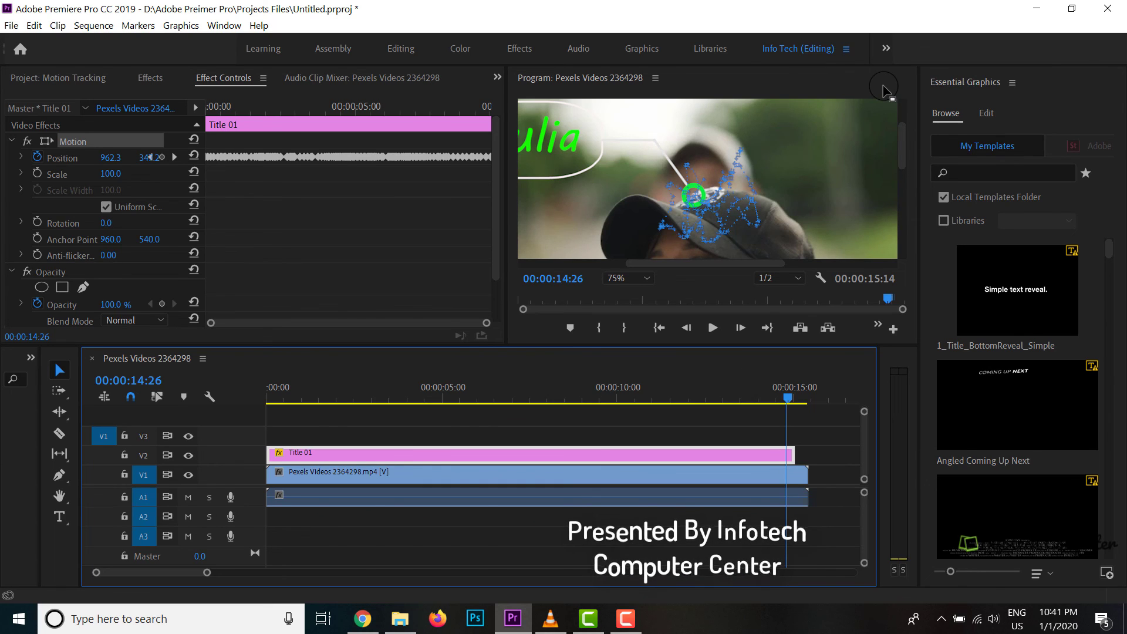
{"action": "left_click", "coordinate": [788, 405]}
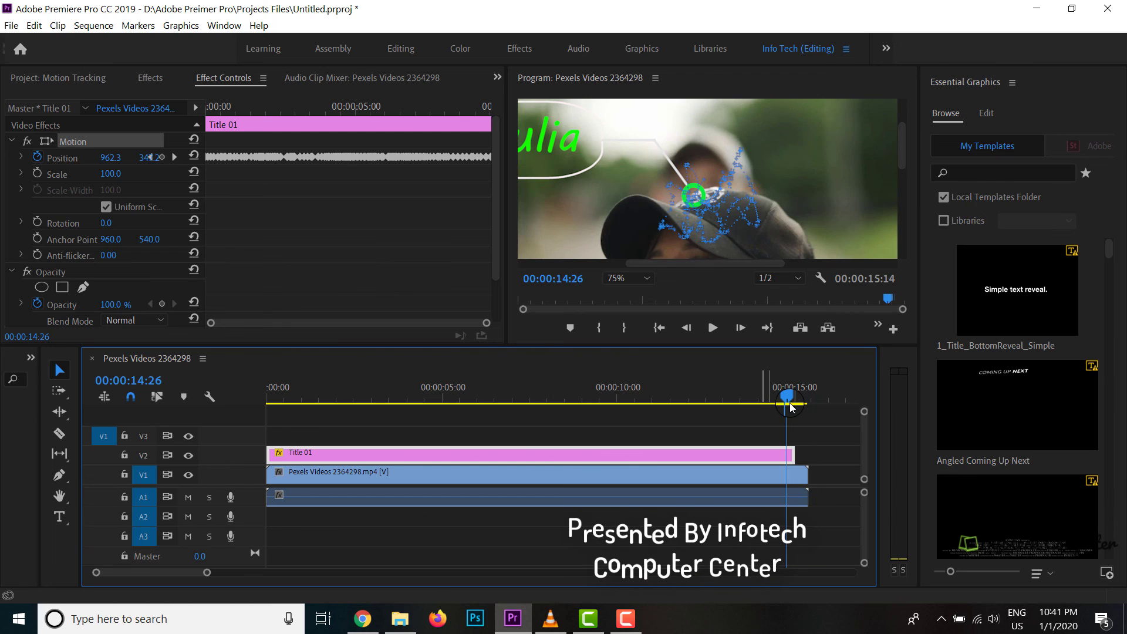
{"action": "left_click_drag", "start_coordinate": [788, 403], "coordinate": [268, 397]}
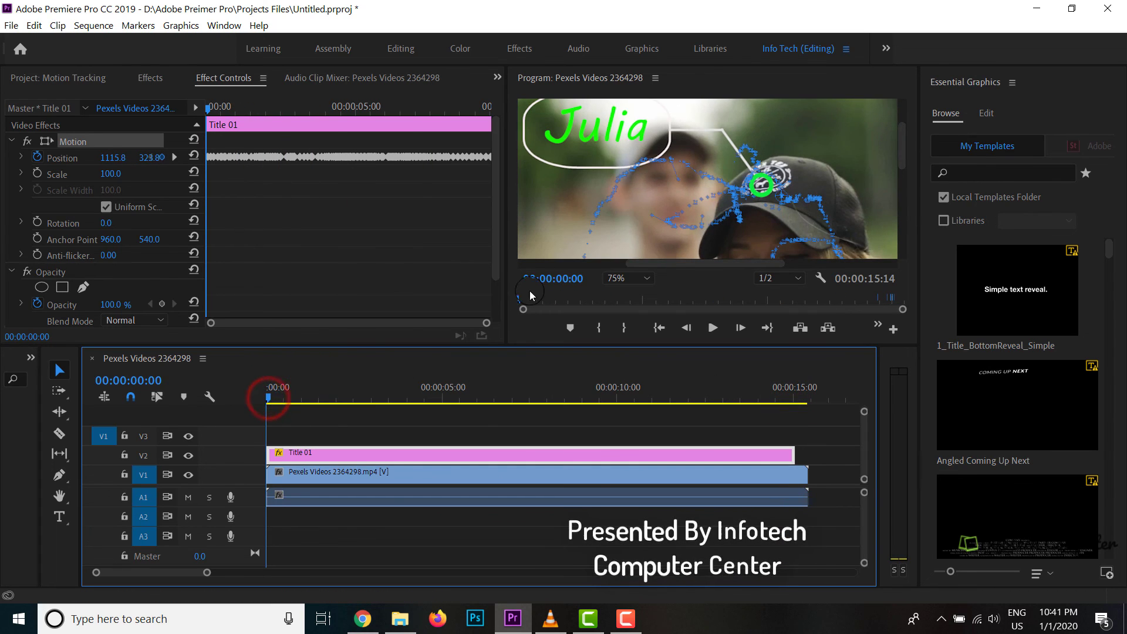
{"action": "left_click", "coordinate": [624, 285]}
{"action": "left_click", "coordinate": [626, 292]}
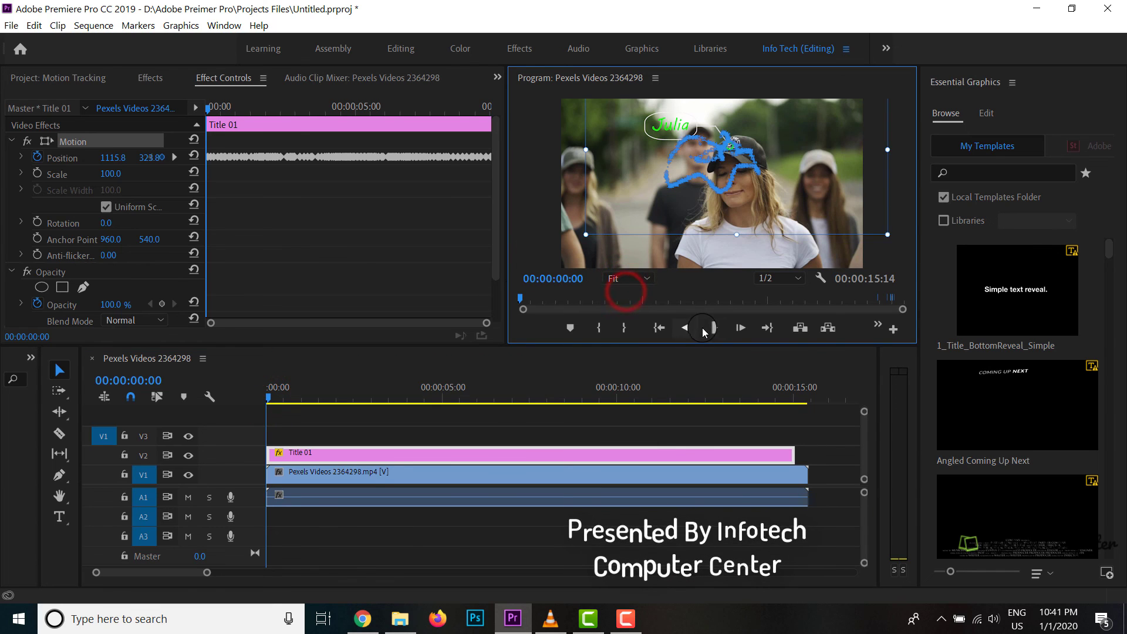
Step: Deselect the title, play the tracked callout from the start through the end of the clip, and scrub back to 00:00:10:23
{"action": "left_click", "coordinate": [594, 241]}
{"action": "left_click_drag", "start_coordinate": [538, 240], "coordinate": [566, 253]}
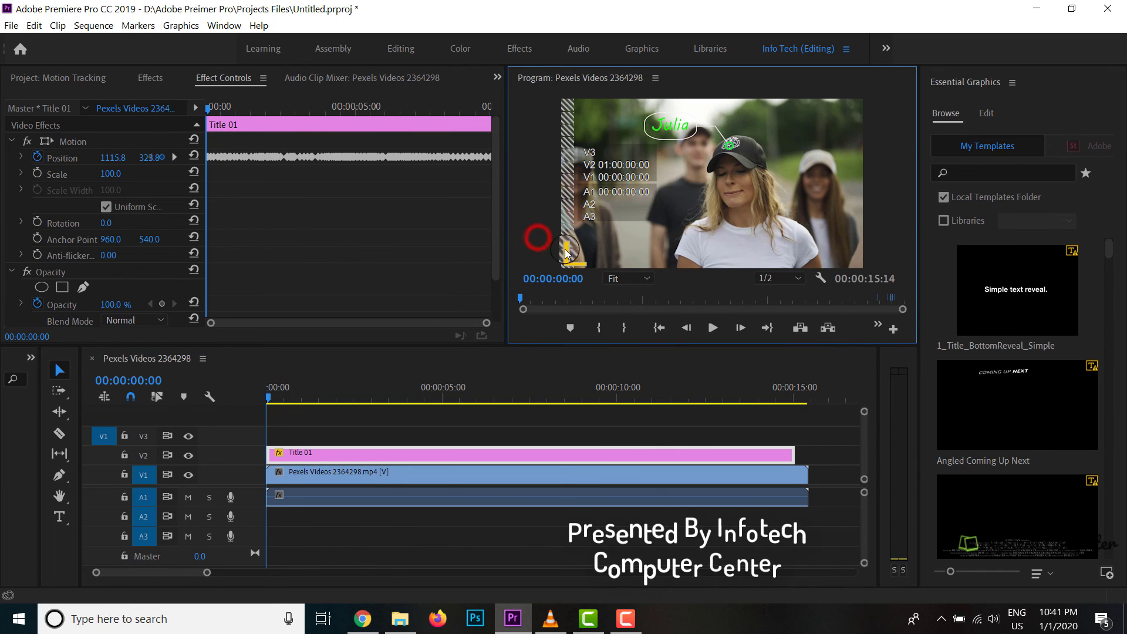
{"action": "left_click", "coordinate": [712, 328]}
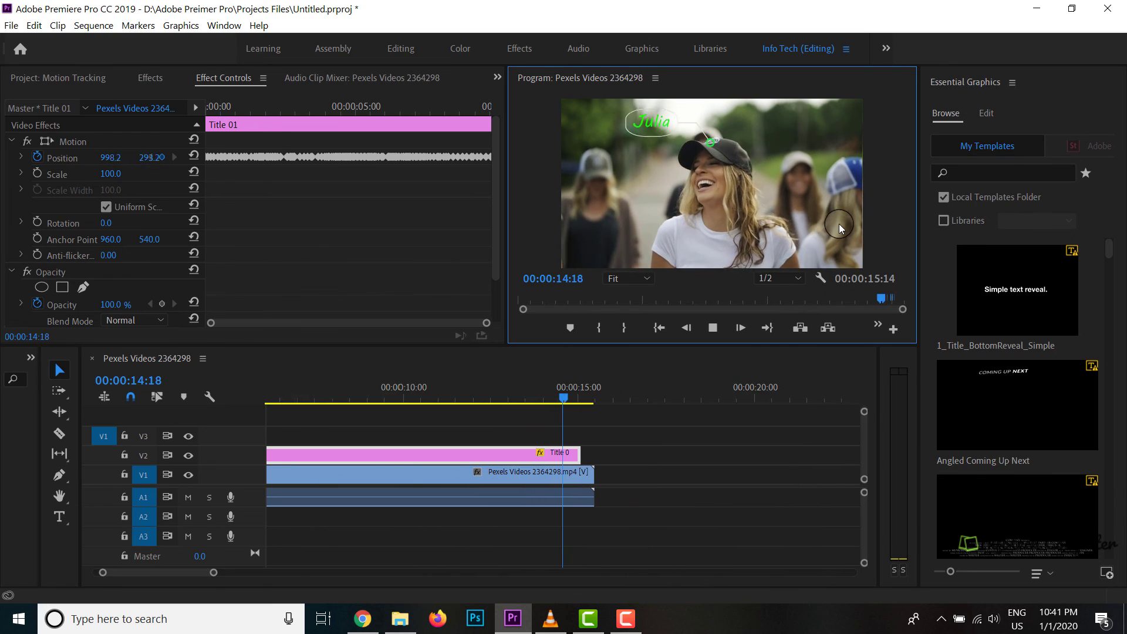
{"action": "key", "text": "space"}
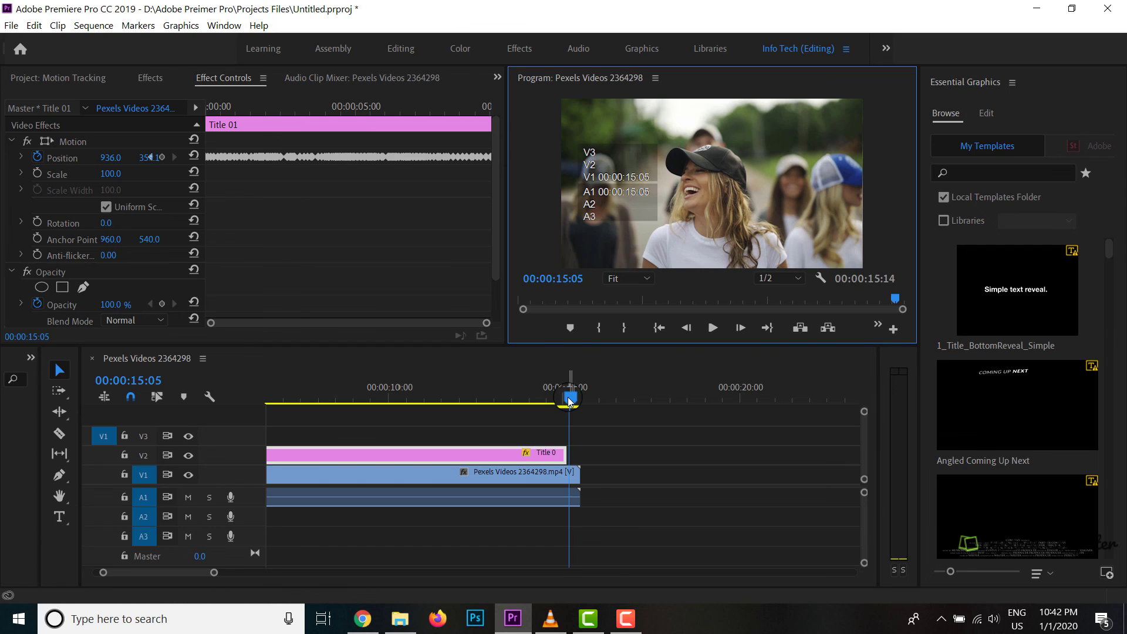
{"action": "left_click_drag", "start_coordinate": [567, 395], "coordinate": [418, 384]}
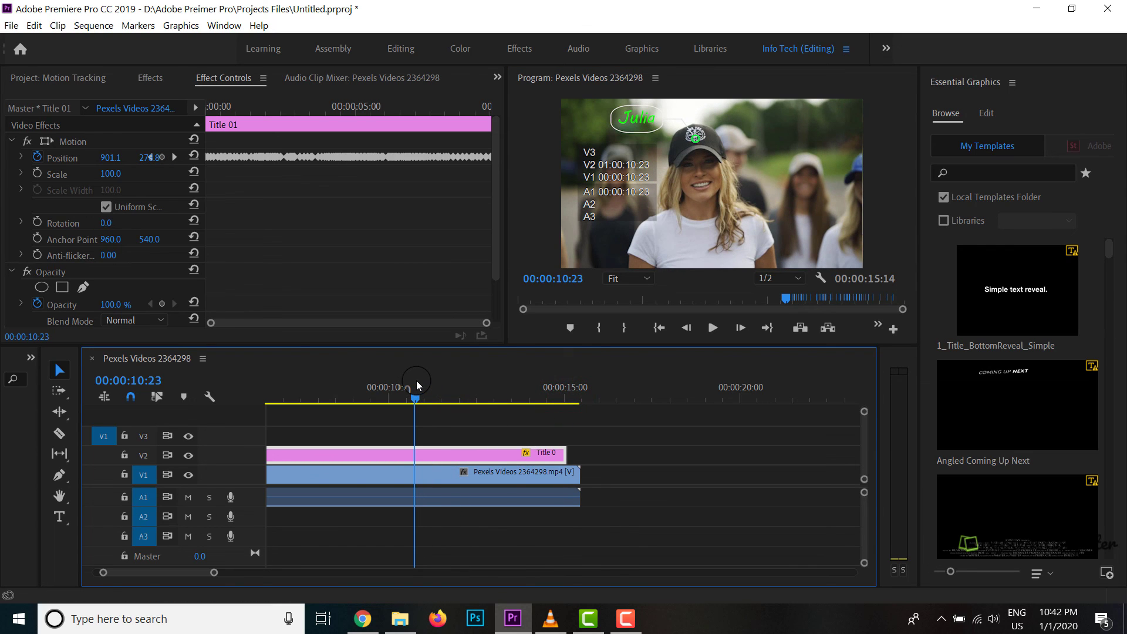